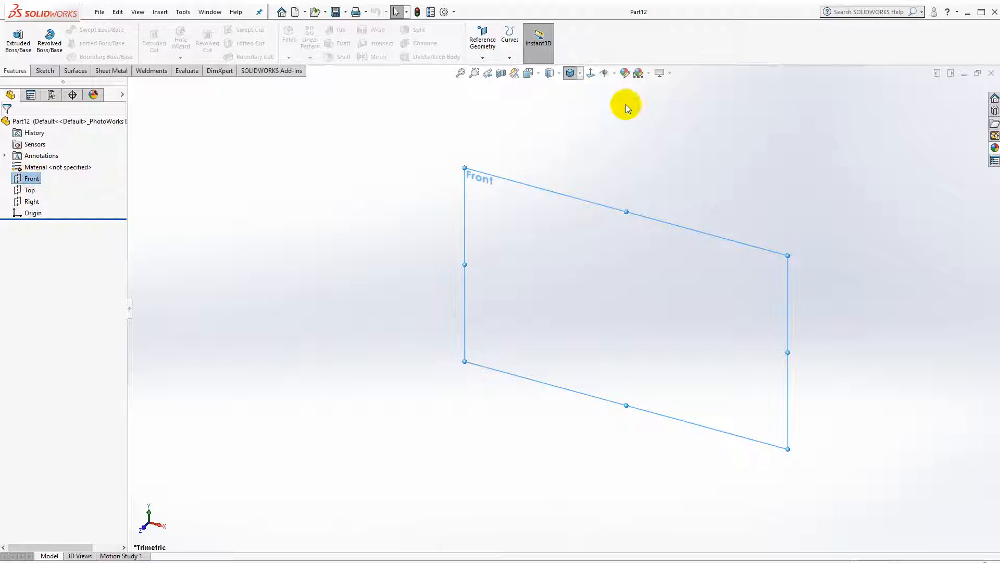
Start a sketch on the Front plane and draw a vertical centerline through the origin
click(589, 79)
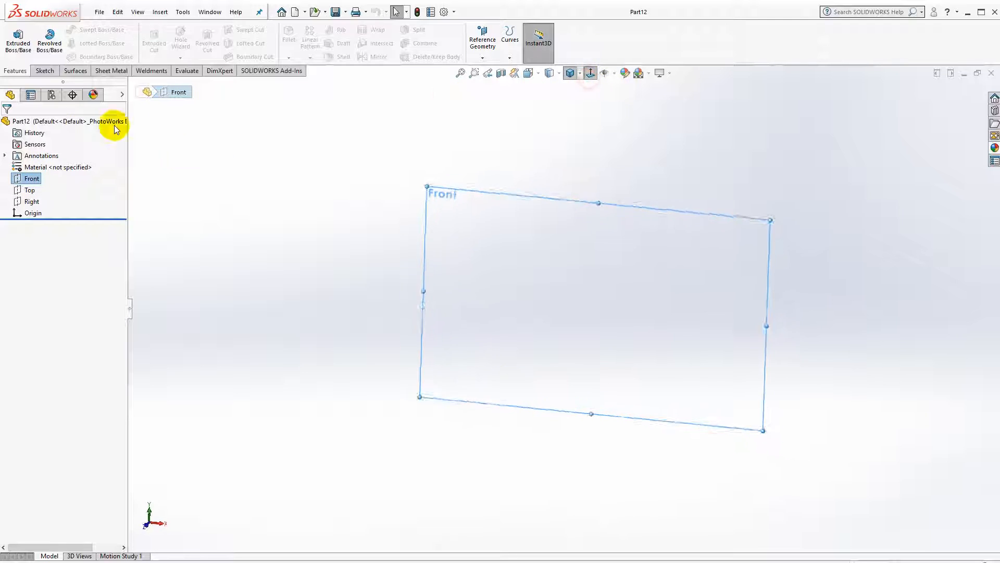
click(44, 70)
click(14, 37)
click(78, 30)
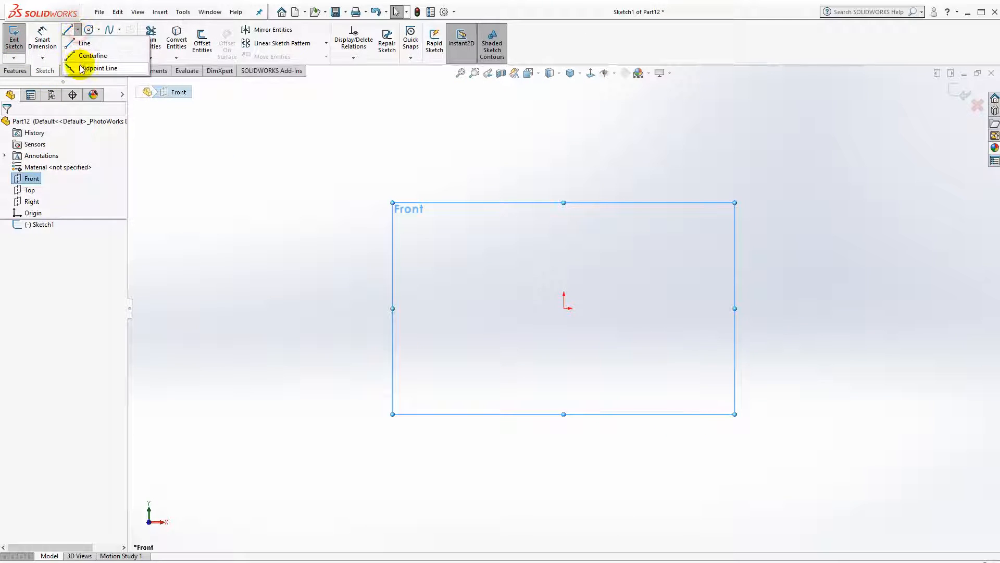
click(81, 56)
click(564, 438)
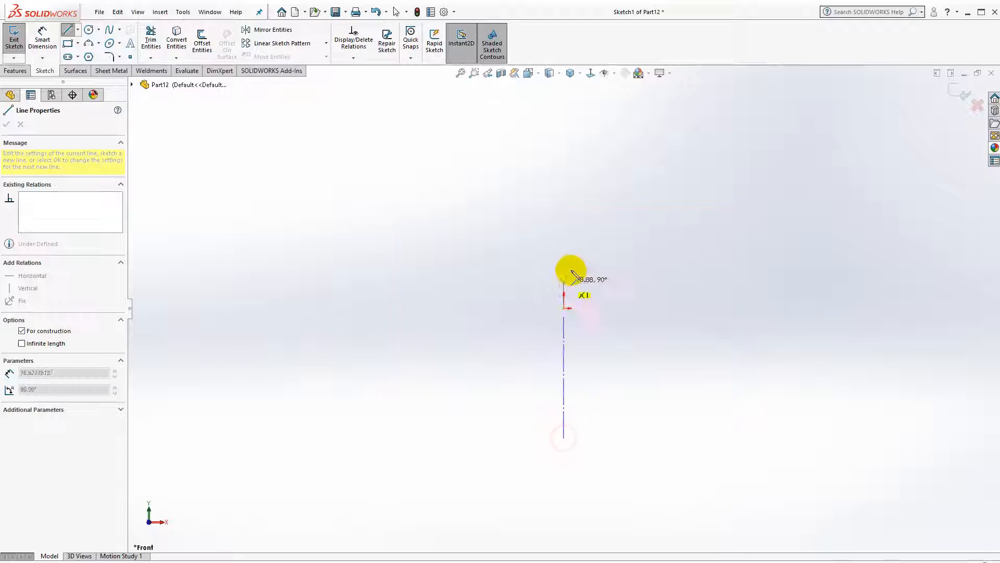
click(563, 254)
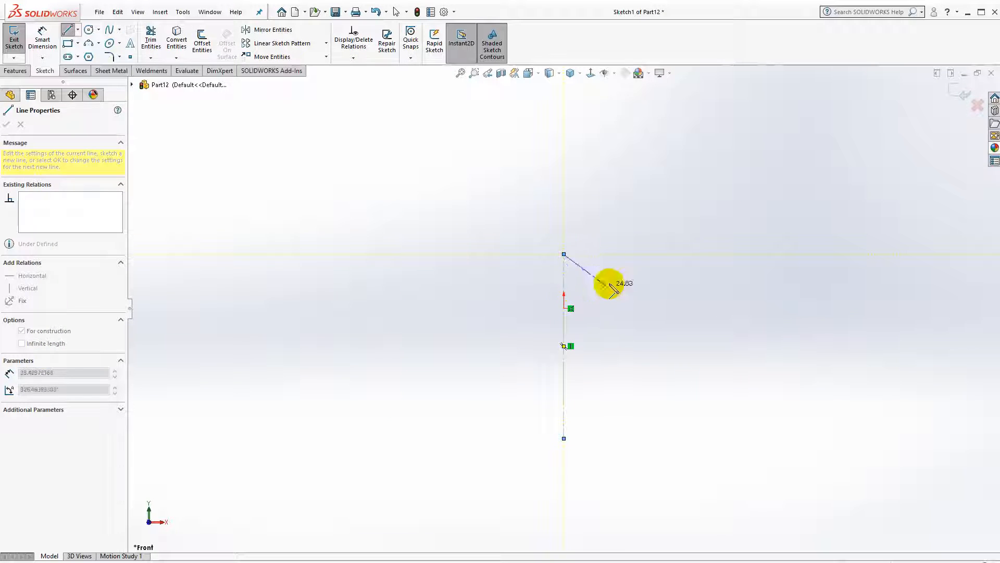
key(Escape)
key(Escape)
Sketch the half profile from the centerline's lower end: a horizontal base line, a vertical side line and a tangent arc ending at the centerline's upper end
click(69, 30)
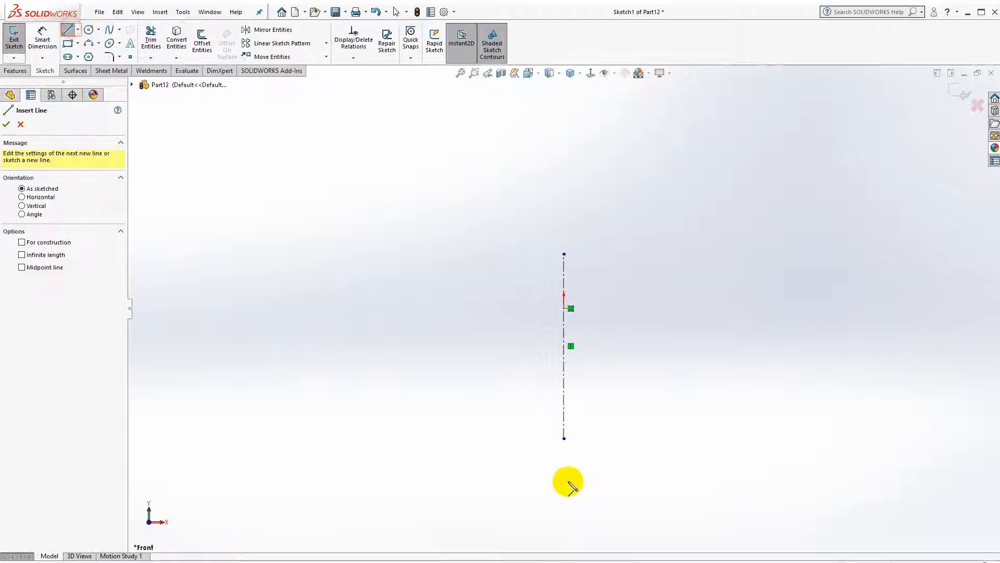
click(564, 438)
click(500, 438)
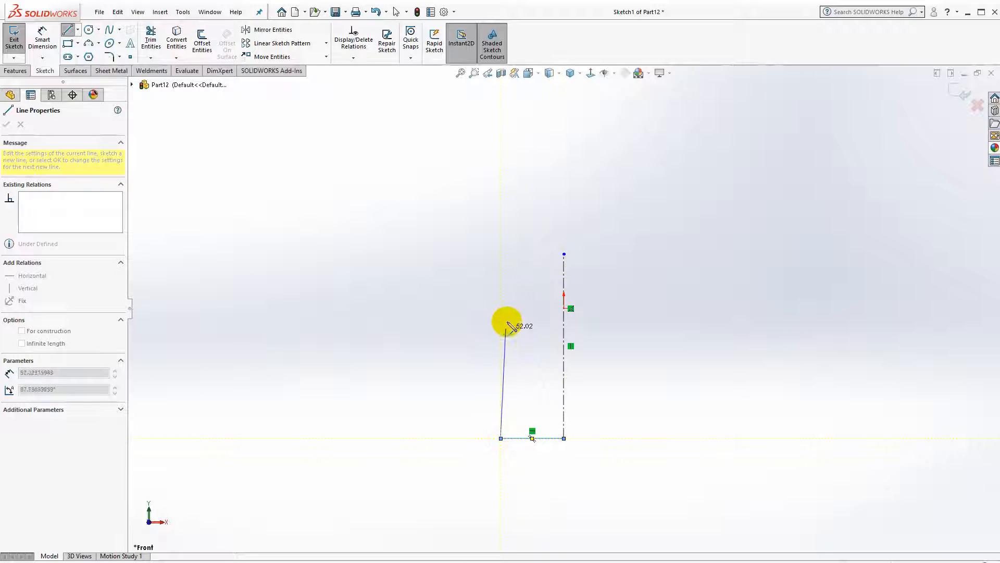
click(499, 309)
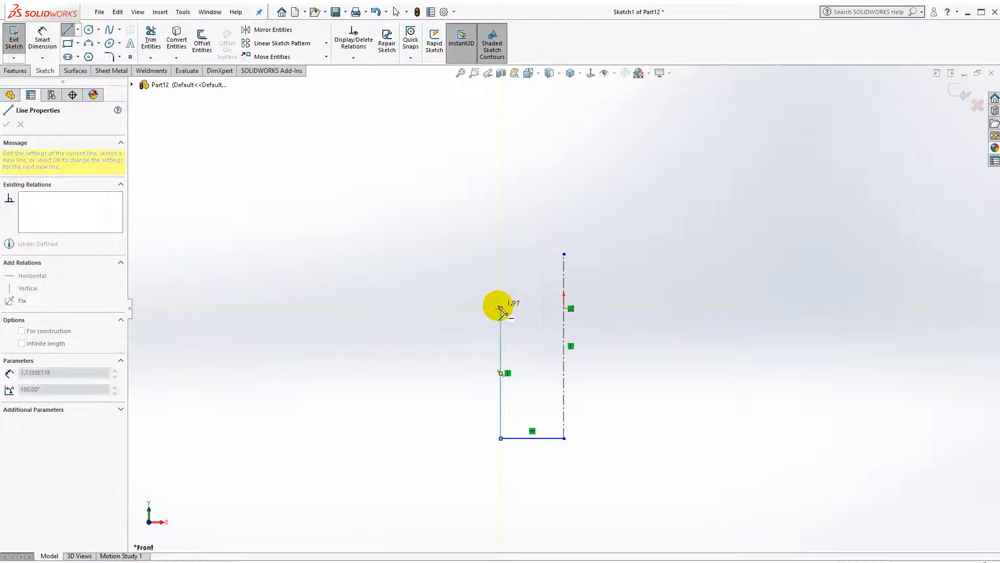
click(564, 254)
key(Escape)
Make the arc's center point coincident with the sketch origin
click(555, 308)
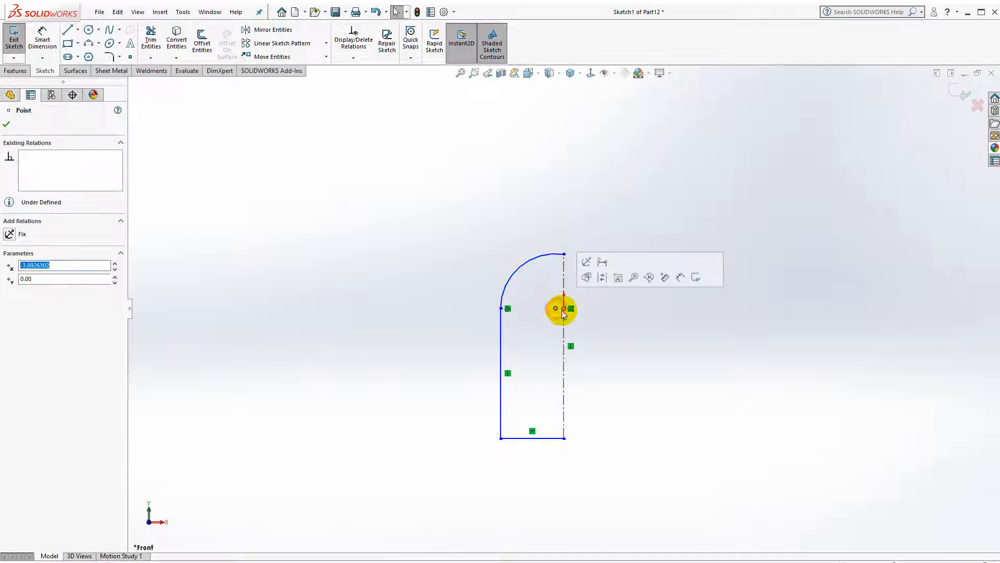
scroll(565, 309, down, 3)
ctrl+click(565, 308)
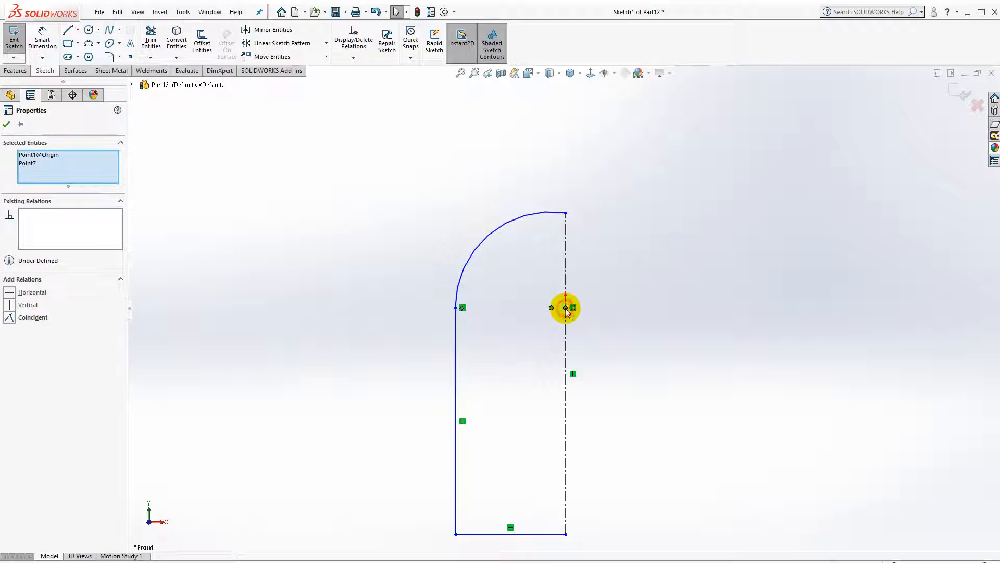
click(629, 262)
click(599, 221)
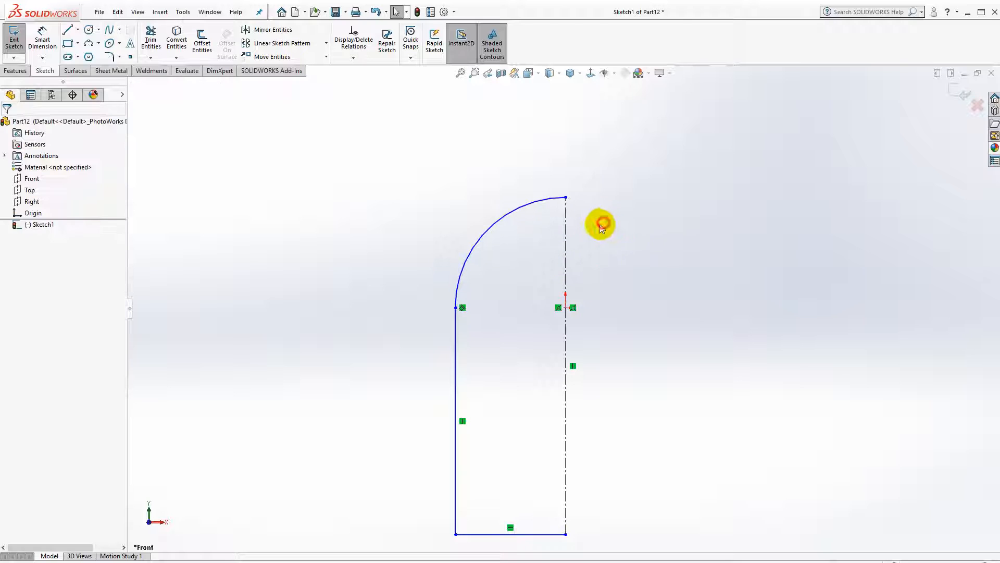
Dimension the profile's full diameter across the centerline as 36 mm
click(43, 35)
click(502, 363)
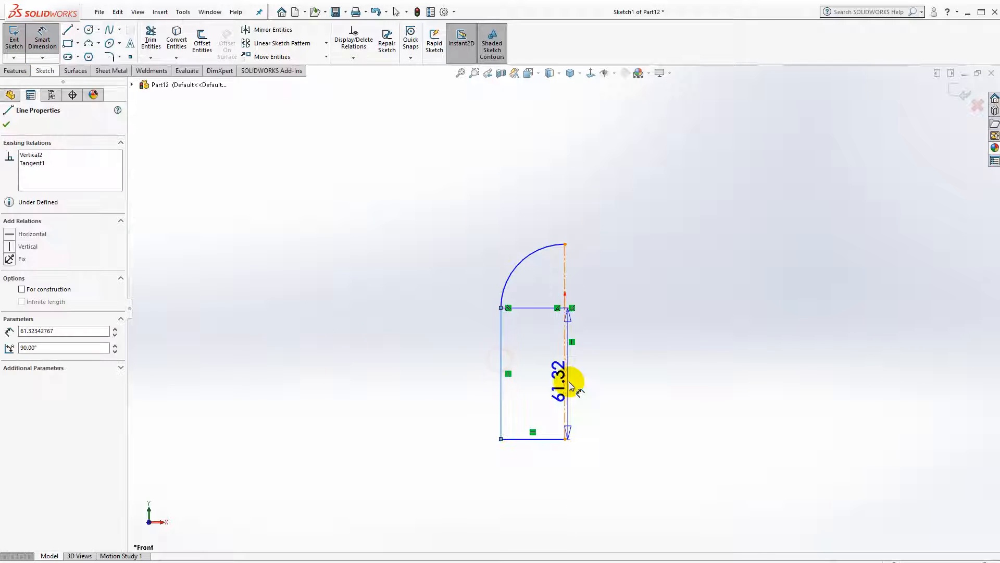
click(567, 383)
click(576, 483)
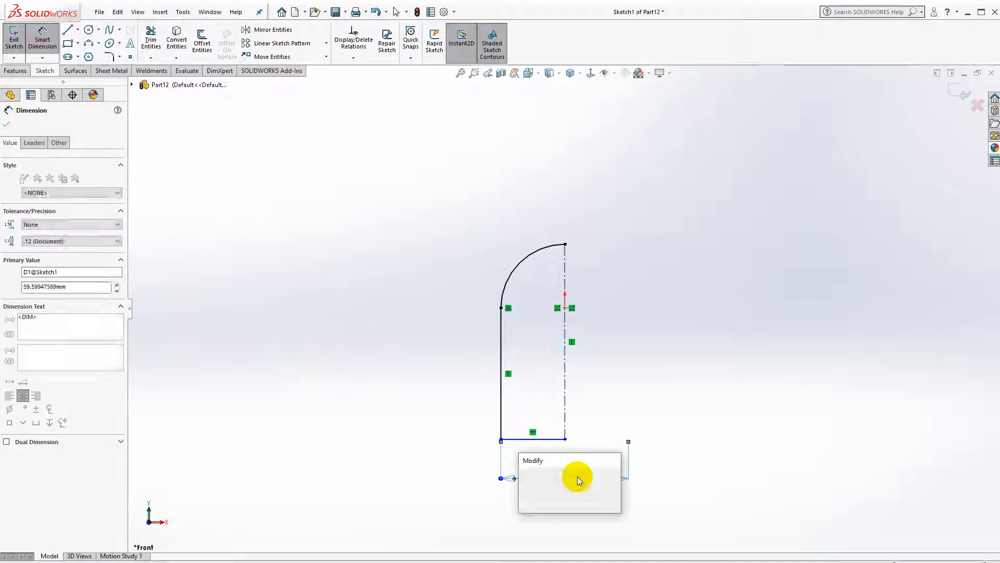
text(36)
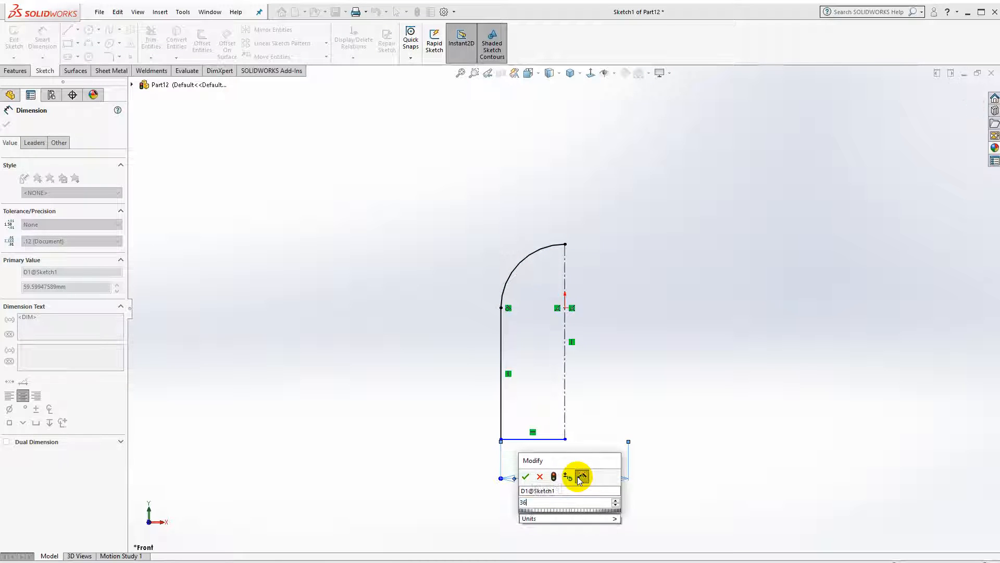
key(Return)
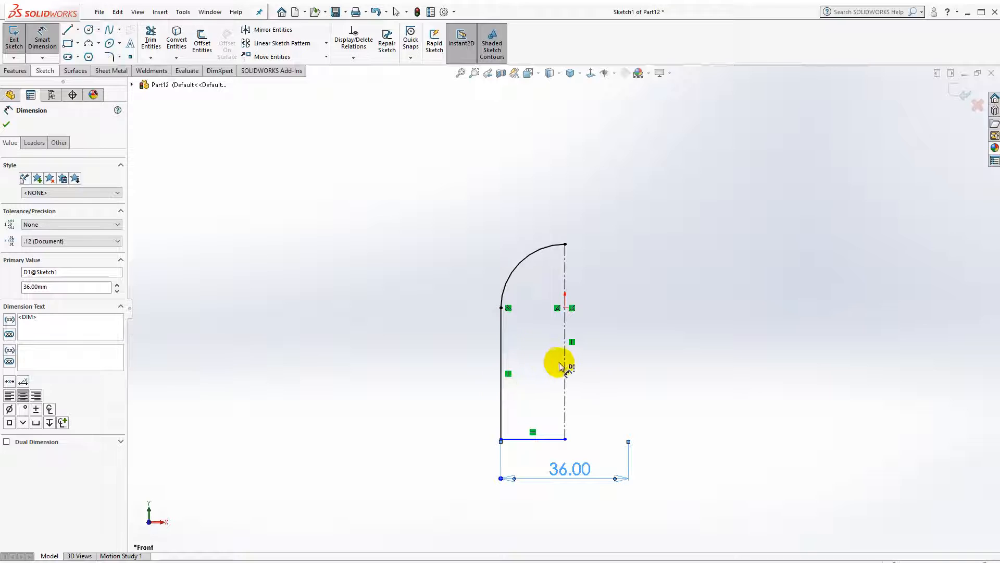
Dimension the centerline's length as 81 mm to set the profile's overall height
click(565, 367)
click(699, 340)
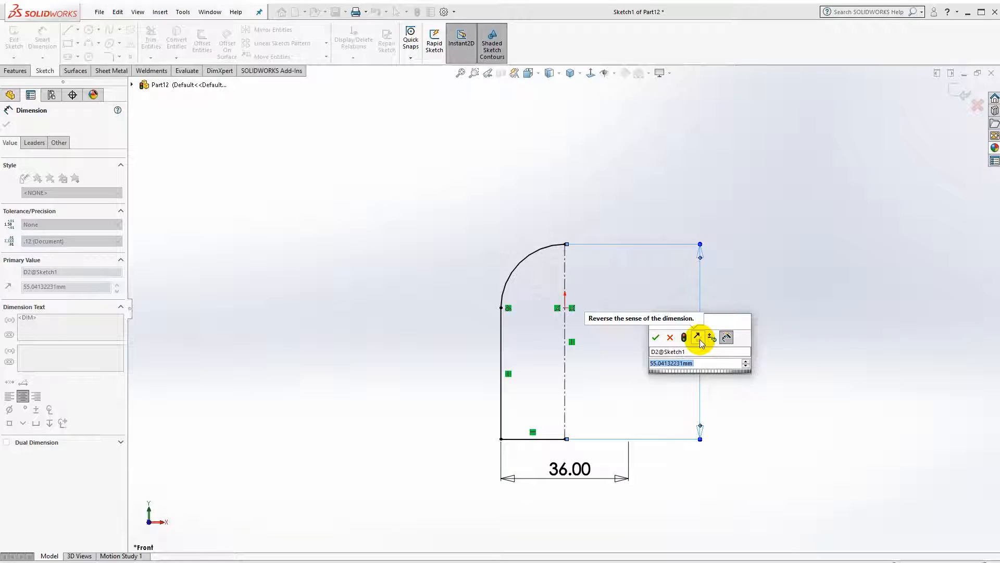
text(81)
key(Return)
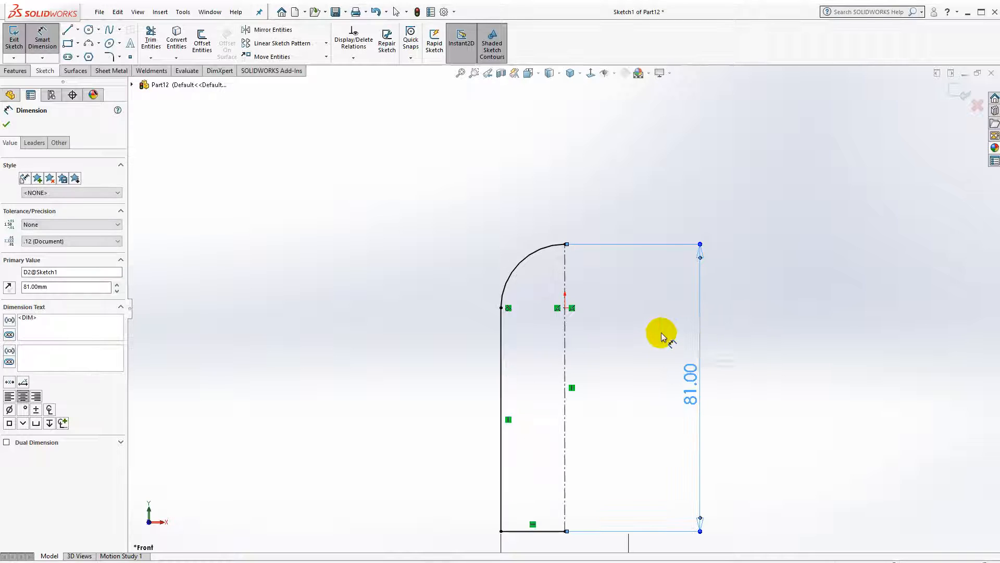
scroll(629, 439, up, 3)
scroll(509, 259, down, 5)
scroll(464, 151, up, 3)
scroll(462, 168, down, 1)
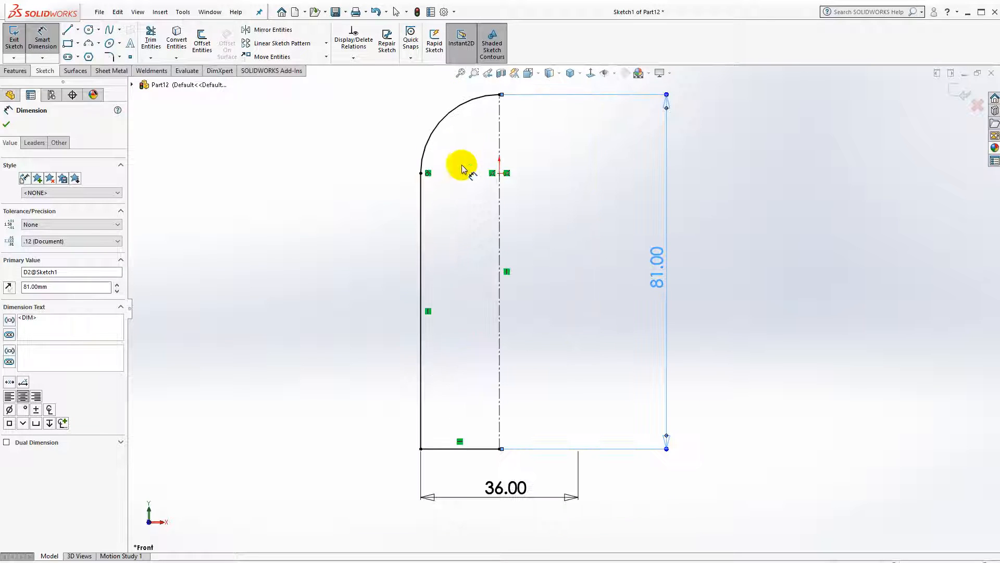
Close the profile with a solid vertical line along the centerline and revolve it into a domed cylinder
click(68, 30)
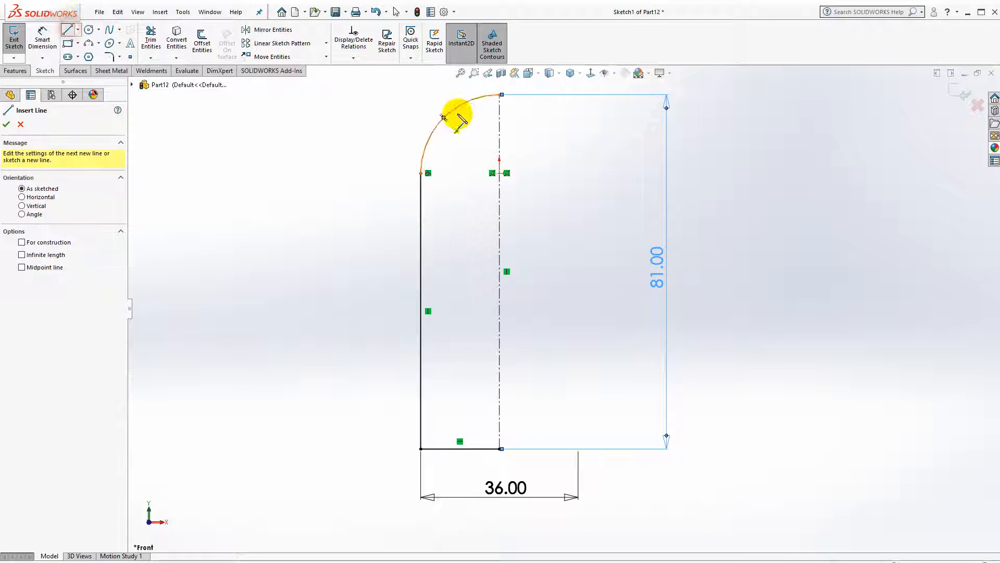
click(501, 96)
click(499, 448)
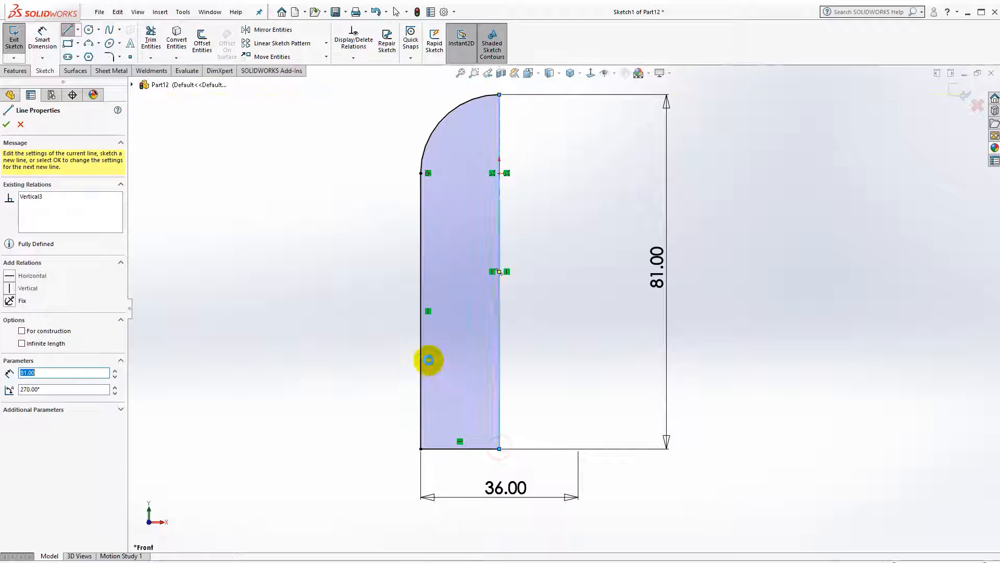
key(Escape)
click(14, 39)
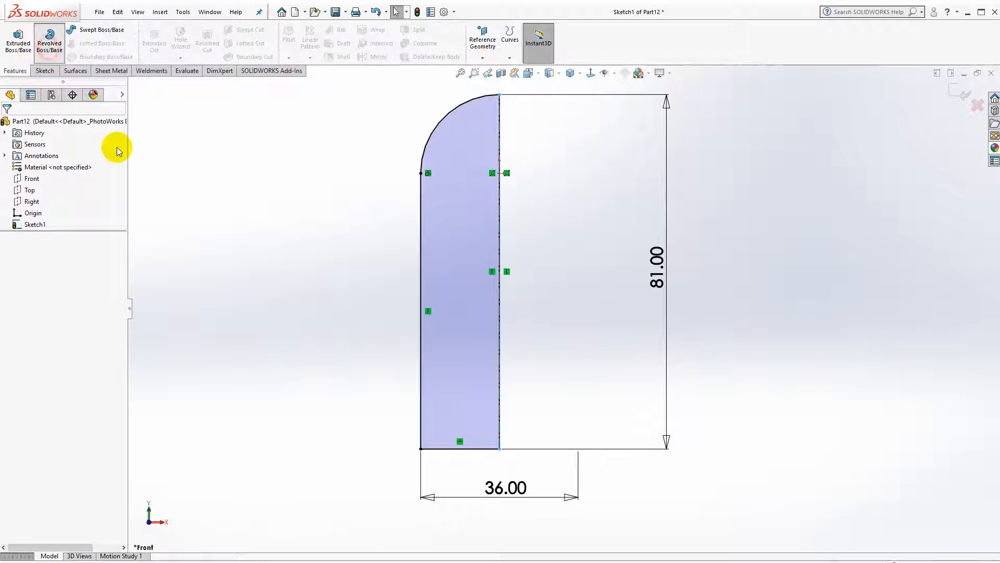
click(7, 125)
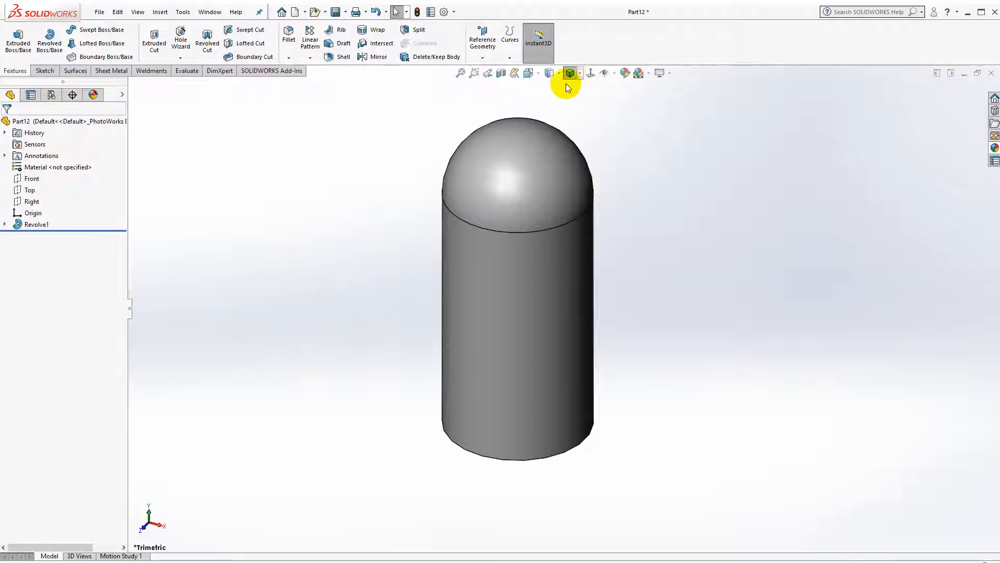
Start a new sketch on the Front plane and draw a slanted centerline about 55 mm long across the dome, sloping down to the right
click(592, 73)
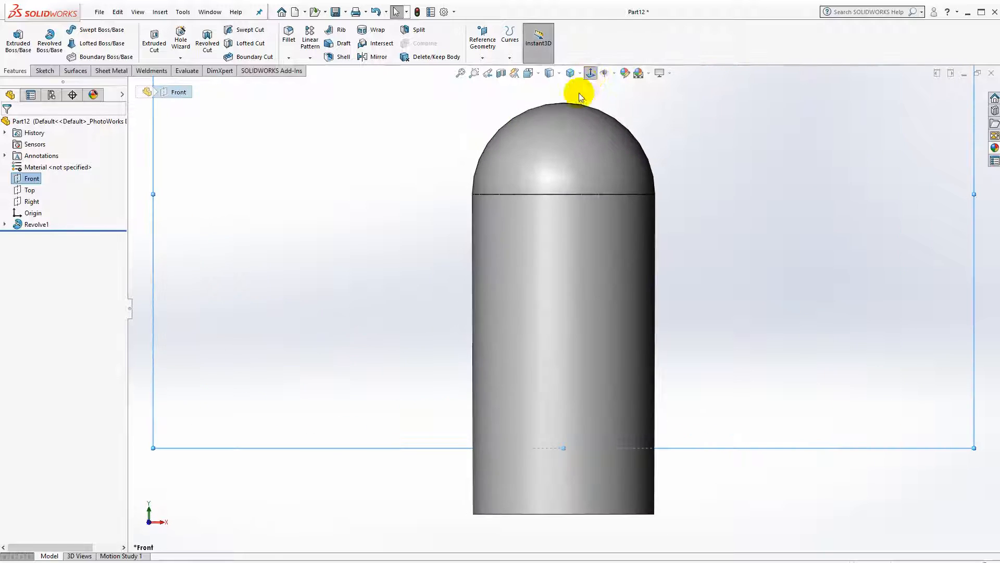
click(45, 70)
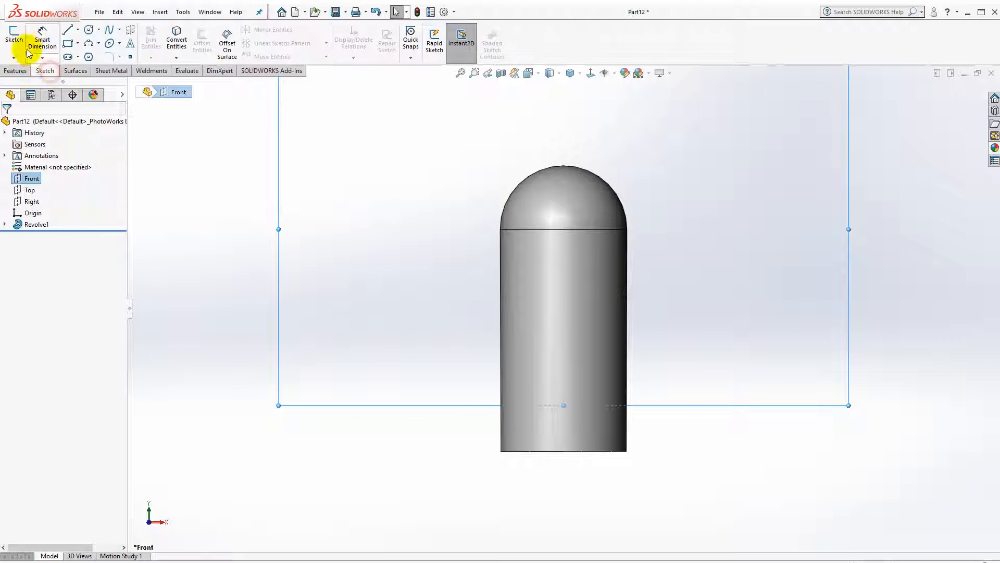
click(15, 37)
click(78, 32)
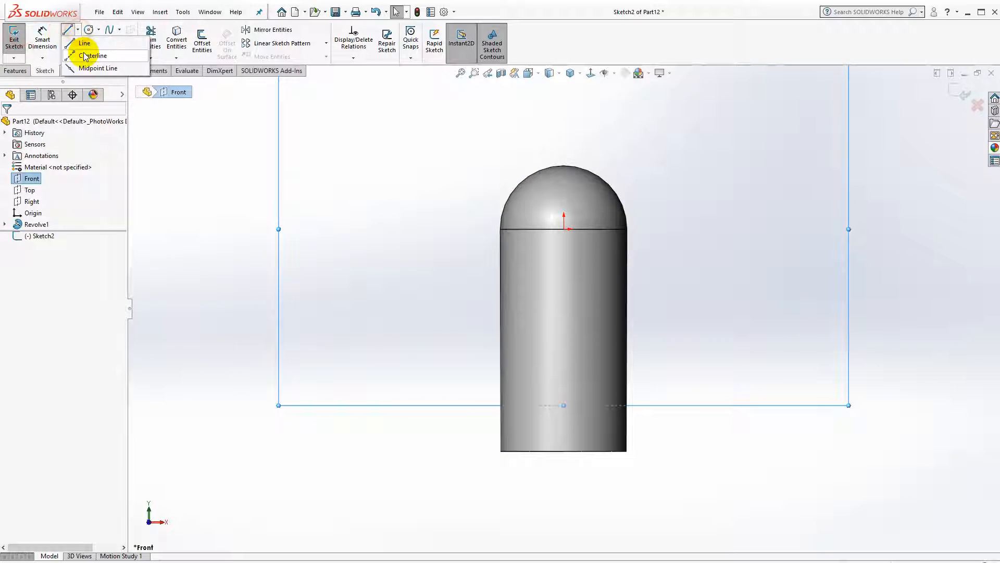
click(88, 56)
click(495, 185)
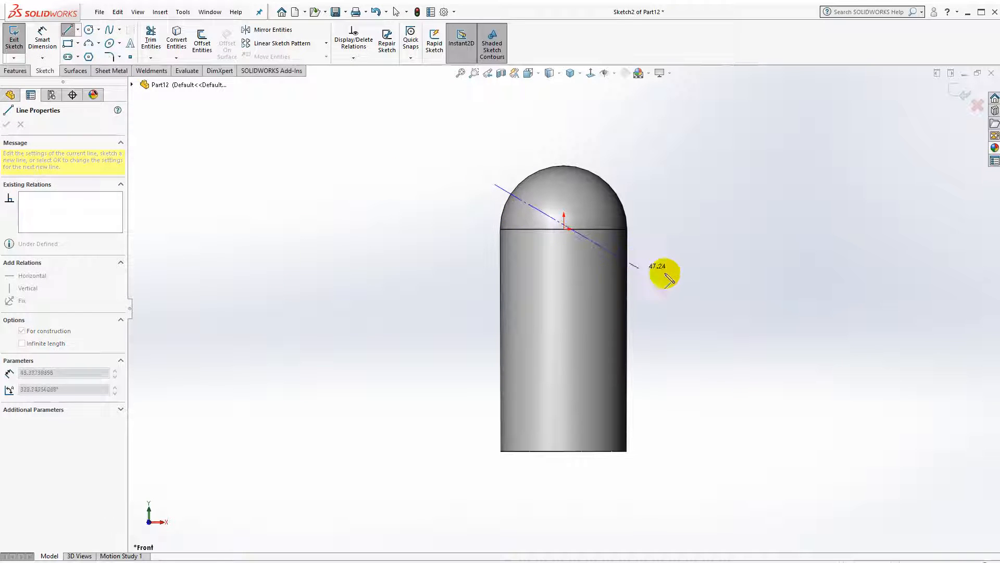
click(665, 274)
key(Escape)
Make the slanted centerline coincident with the origin
scroll(585, 239, down, 2)
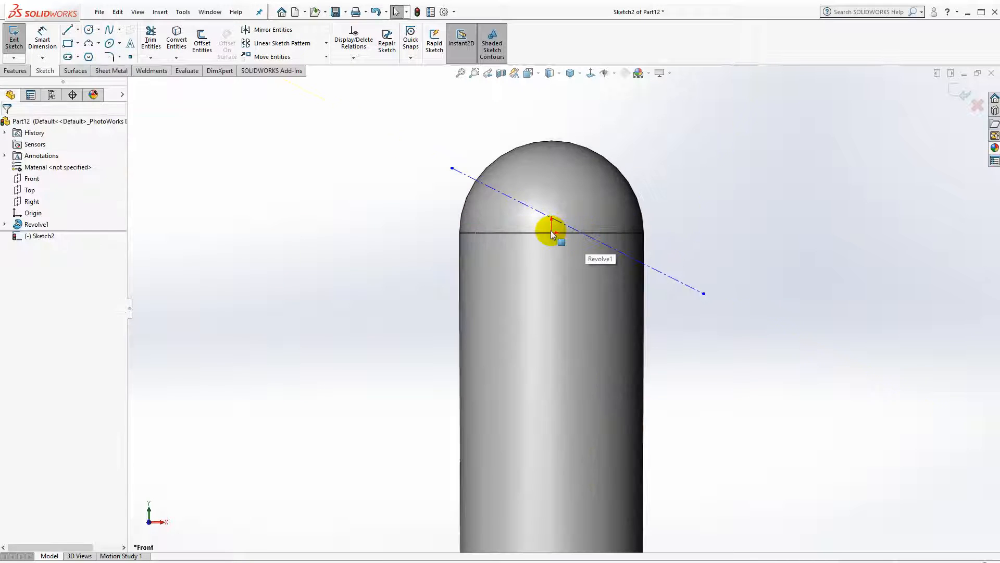
click(551, 233)
ctrl+click(600, 242)
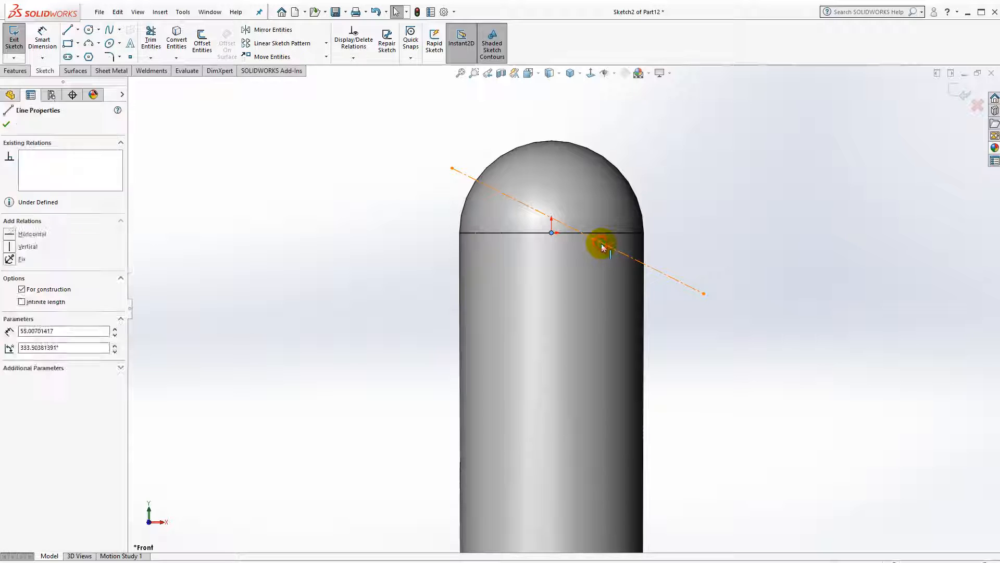
click(647, 198)
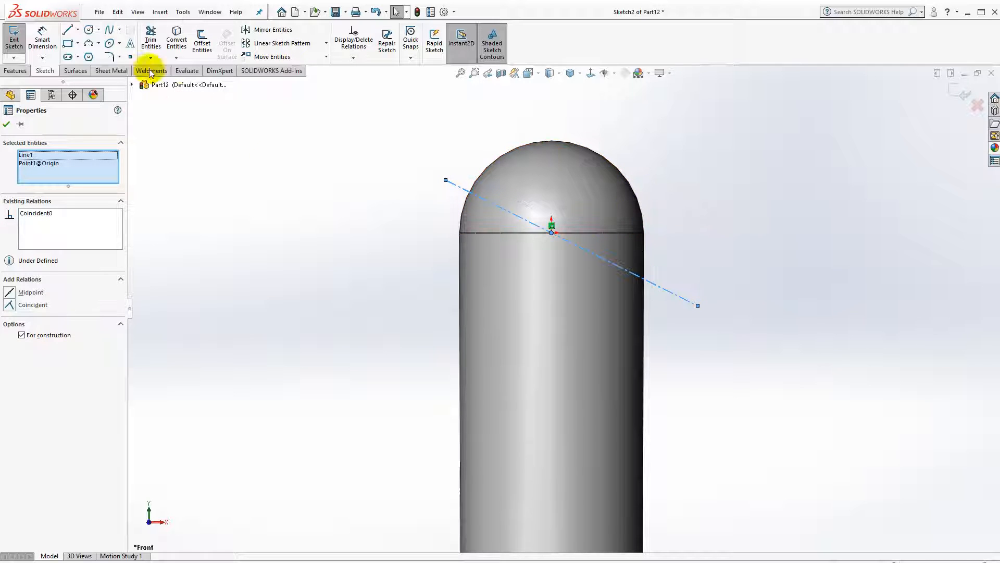
Dimension the angle between the slanted centerline and the dome's horizontal base edge as 30°, and close the sketch
click(42, 39)
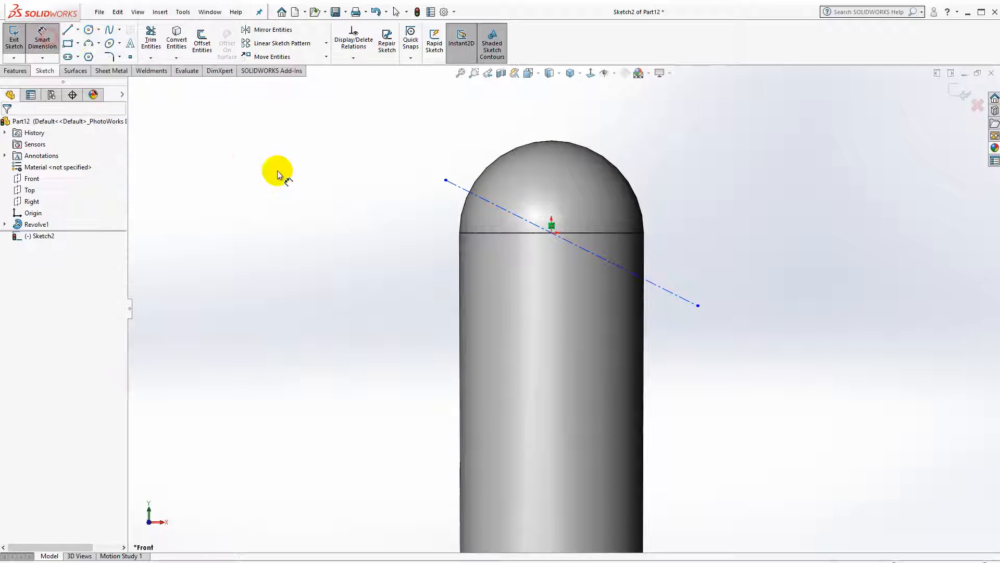
click(489, 207)
click(493, 233)
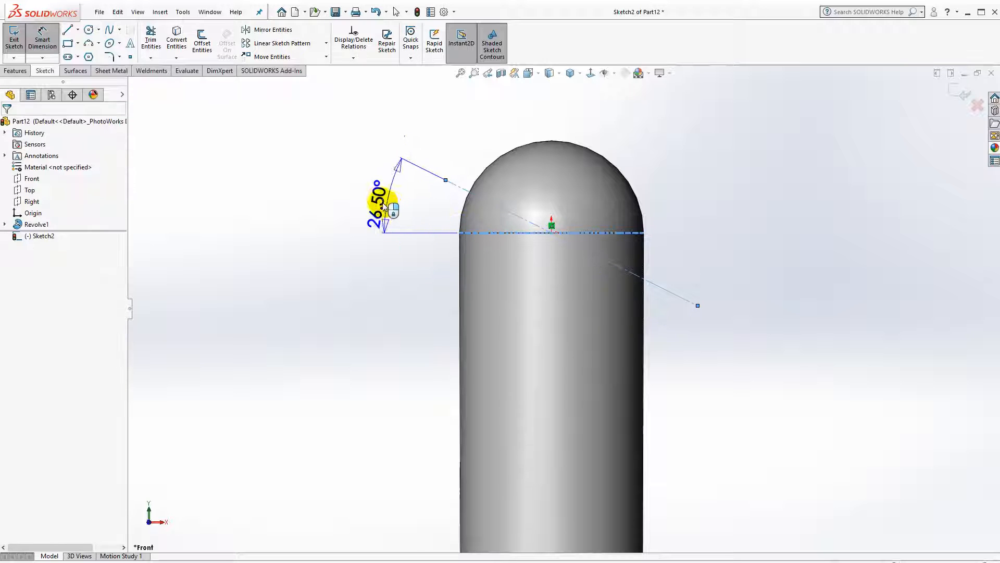
click(393, 214)
text(30)
key(Return)
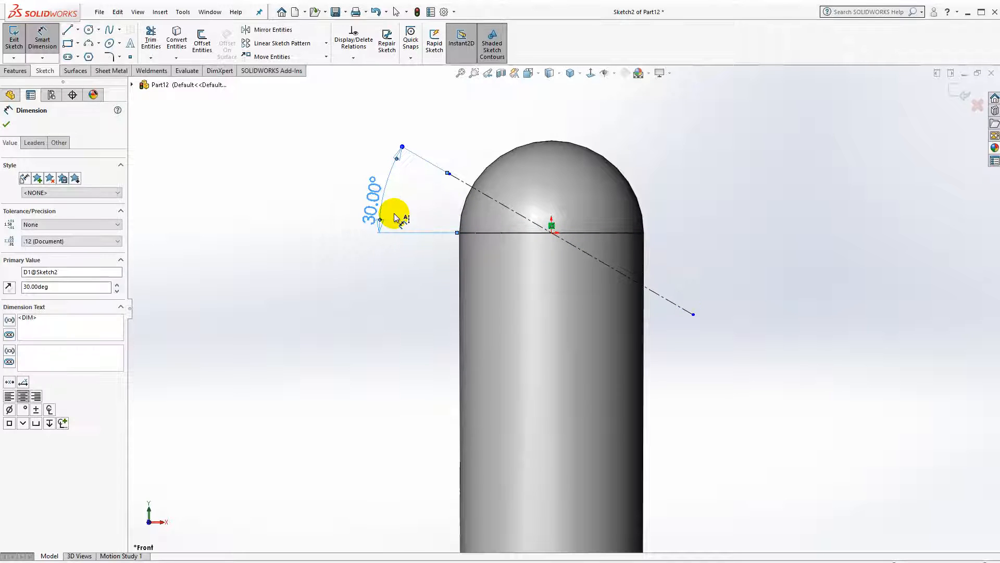
key(Escape)
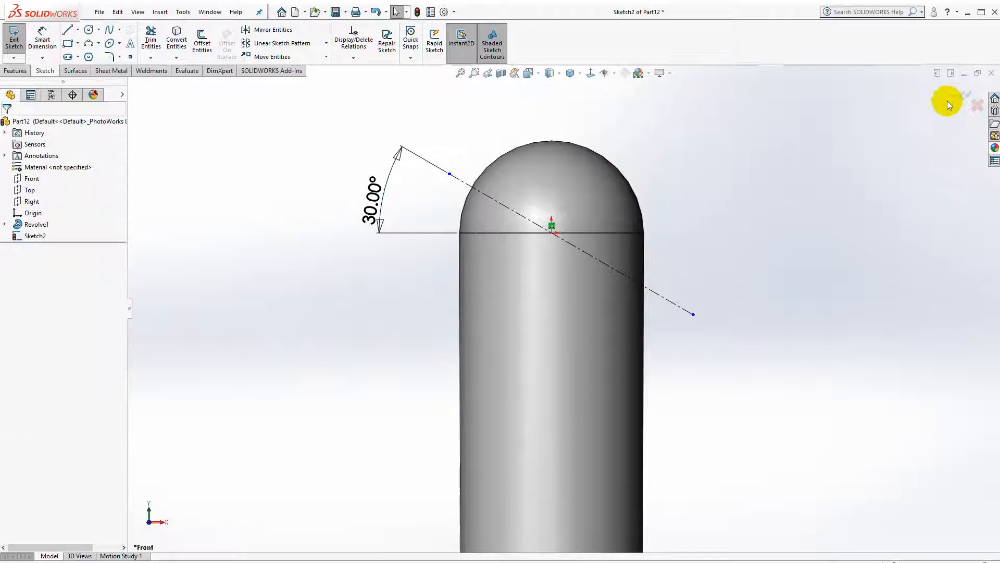
click(963, 95)
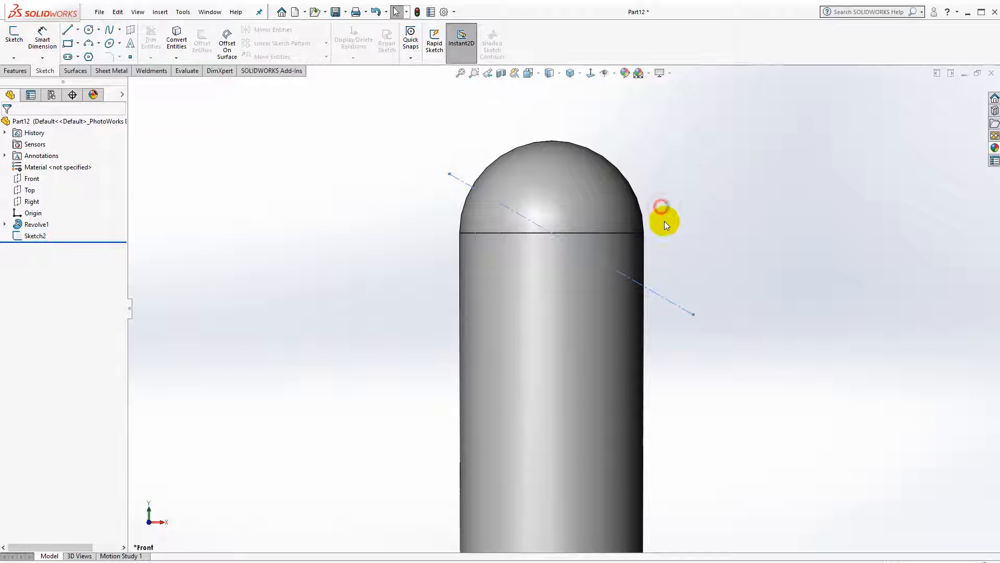
Create a reference plane coincident with the slanted centerline and perpendicular to the Front plane
middle_drag(690, 205, 686, 243)
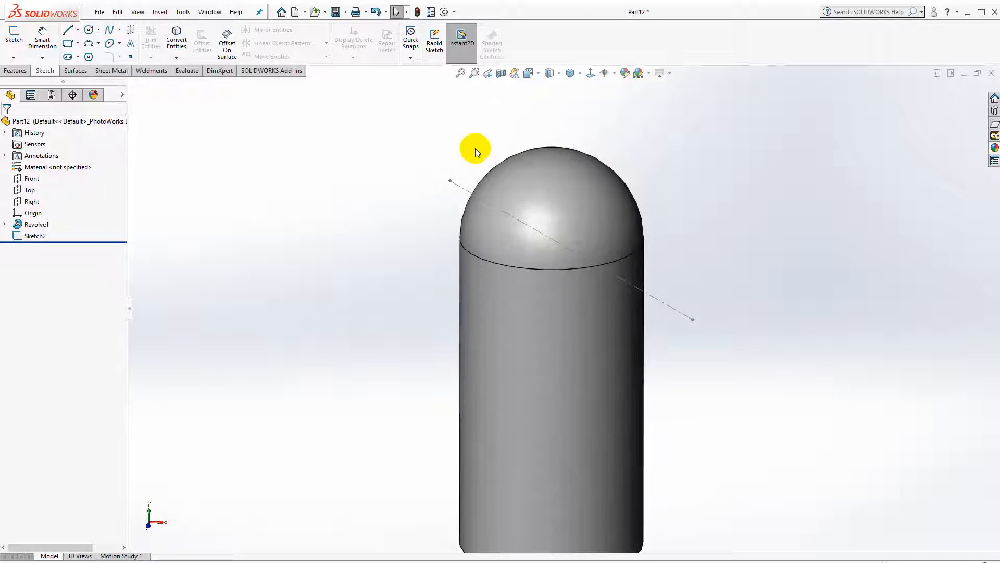
click(20, 74)
click(482, 39)
click(486, 67)
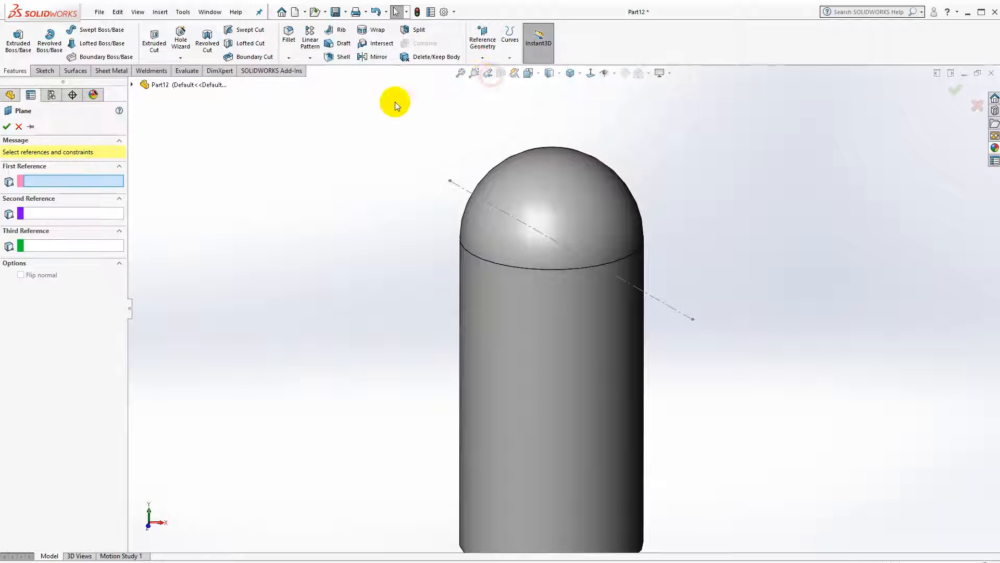
click(464, 189)
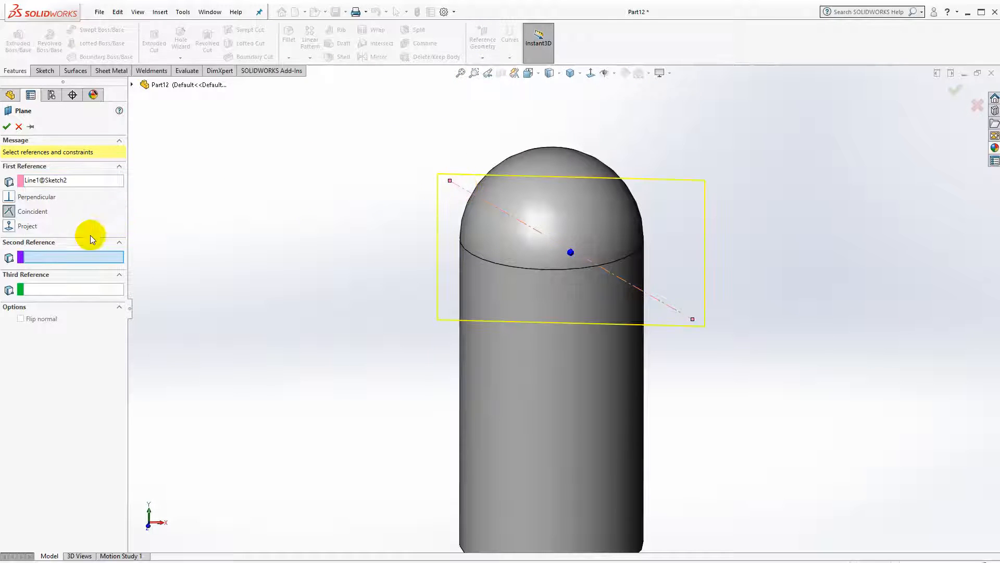
click(132, 85)
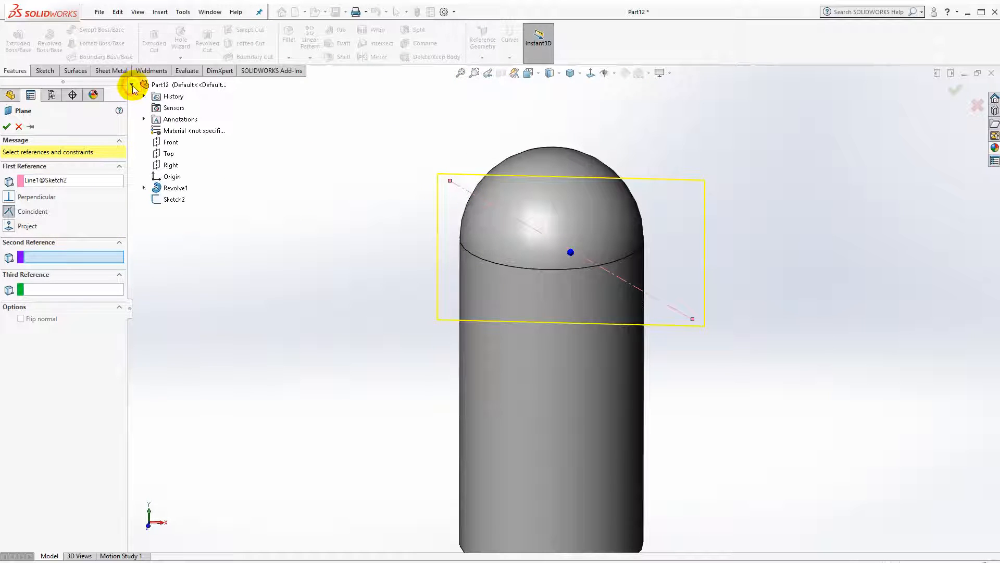
click(171, 142)
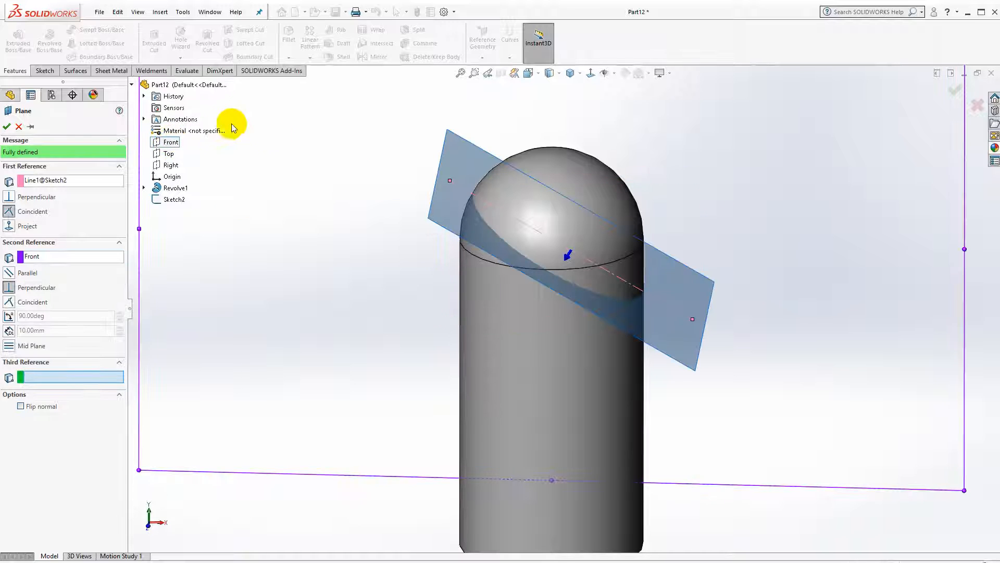
click(6, 127)
Start a sketch on the new slanted plane and draw a horizontal line about 95 mm long through the origin, with a vertical leg down from its right end
middle_drag(640, 178, 749, 192)
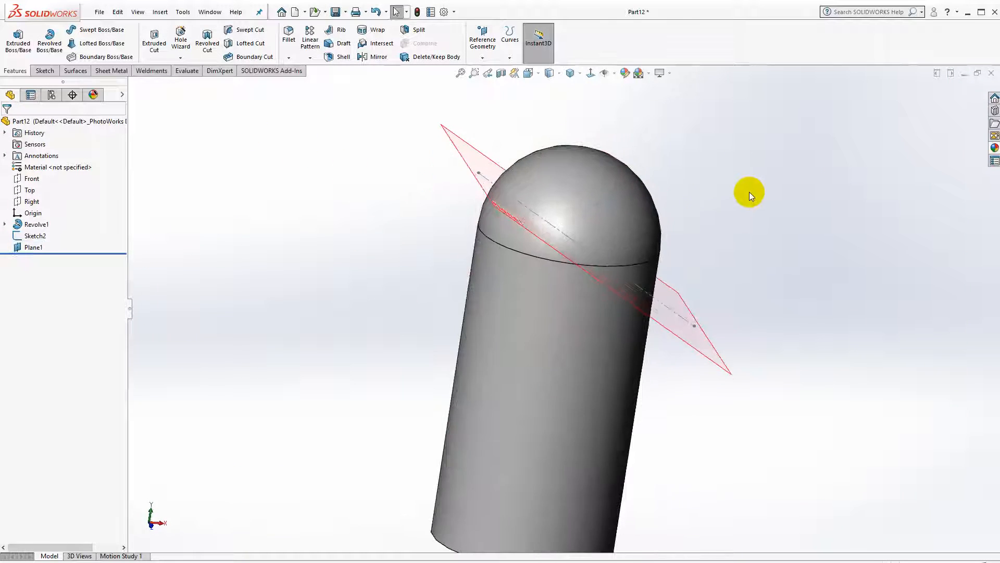
middle_drag(711, 227, 713, 233)
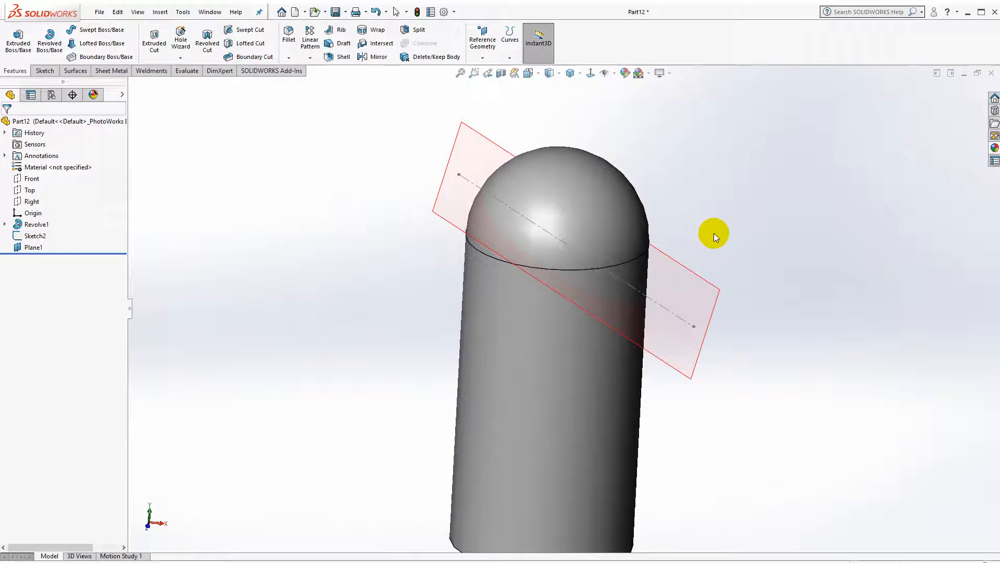
click(670, 293)
click(45, 70)
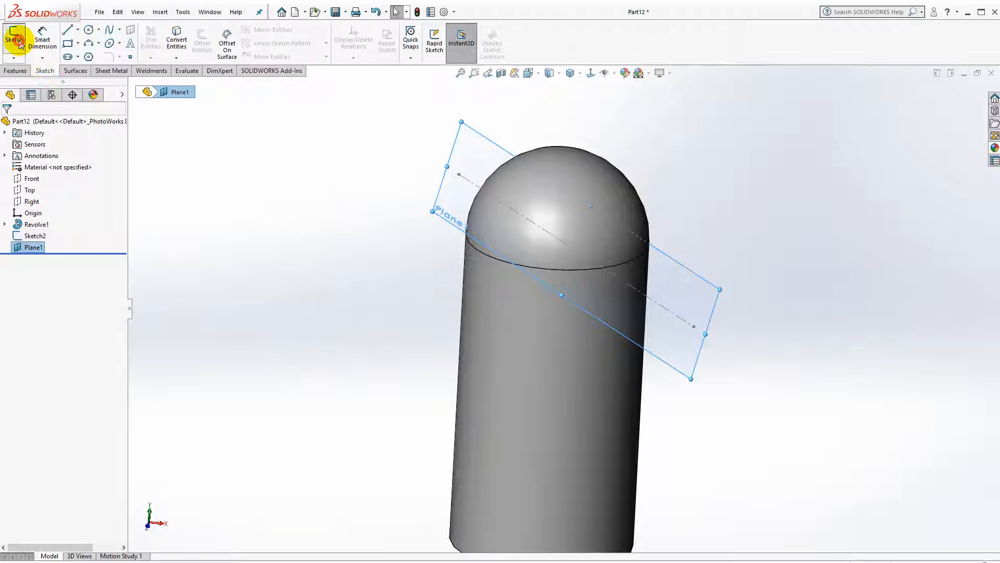
click(14, 38)
click(592, 75)
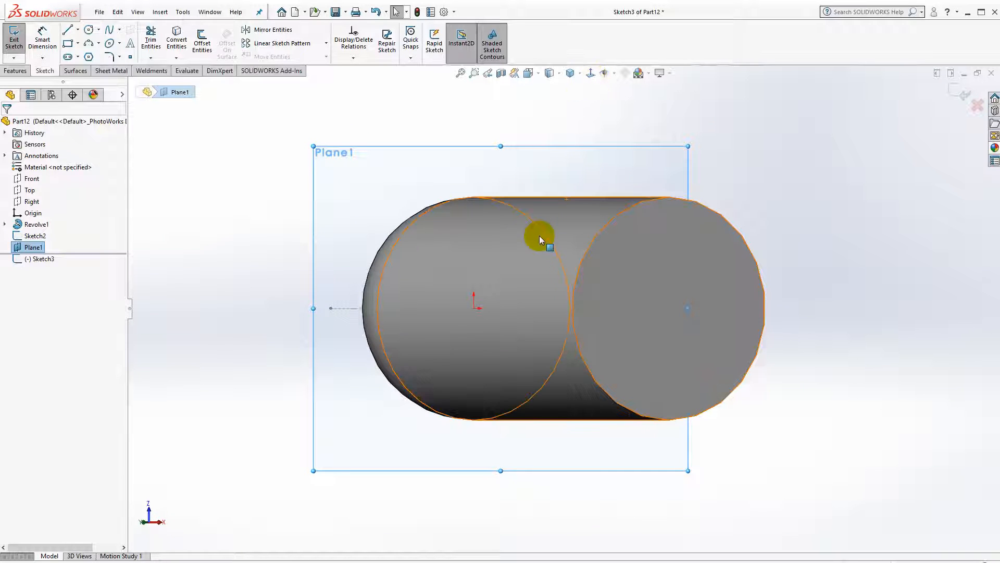
click(66, 32)
click(241, 308)
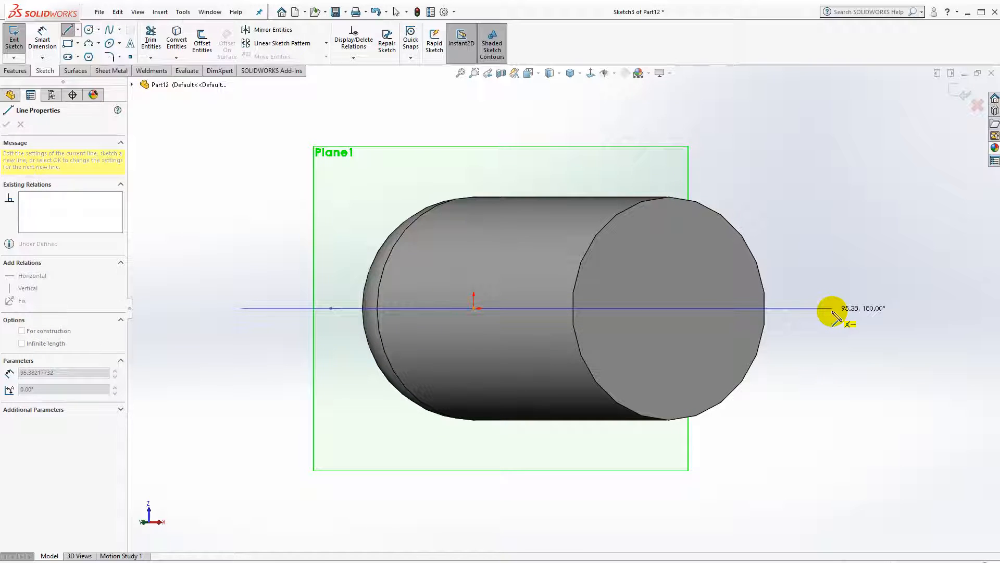
click(832, 308)
click(832, 454)
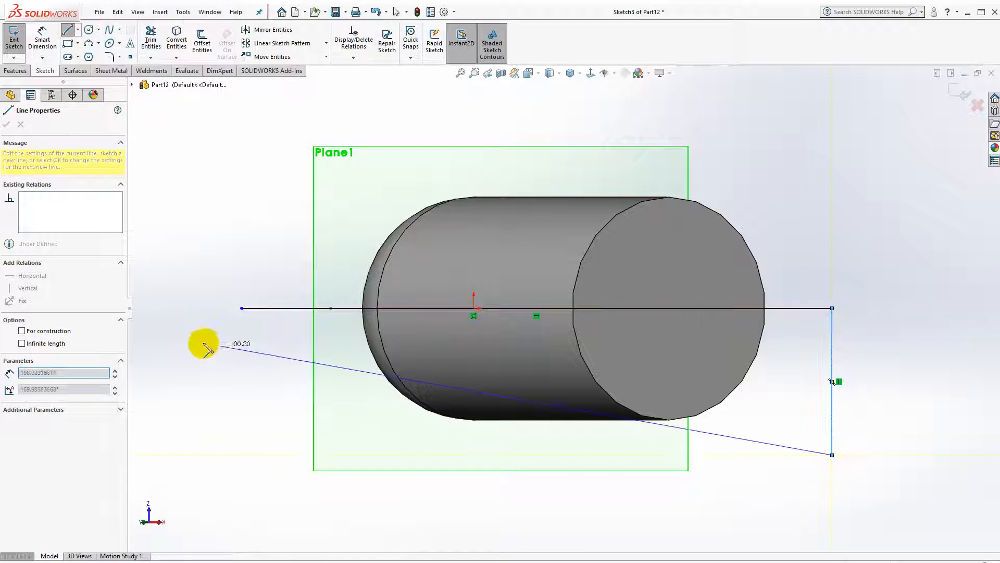
click(177, 311)
key(Escape)
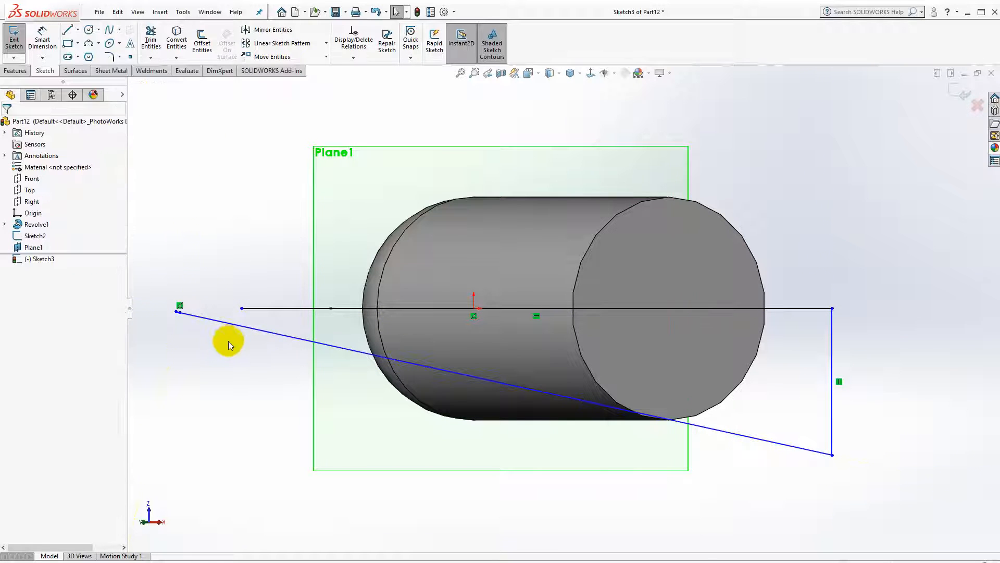
drag(204, 334, 168, 296)
key(Delete)
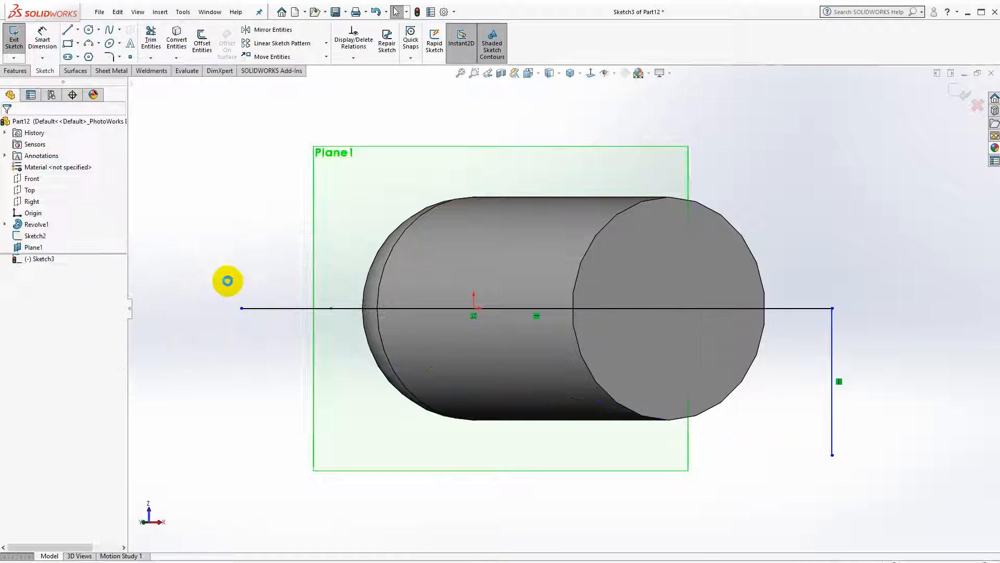
Draw a vertical leg about 21 mm long down from the horizontal line's left end and make both legs equal
click(67, 30)
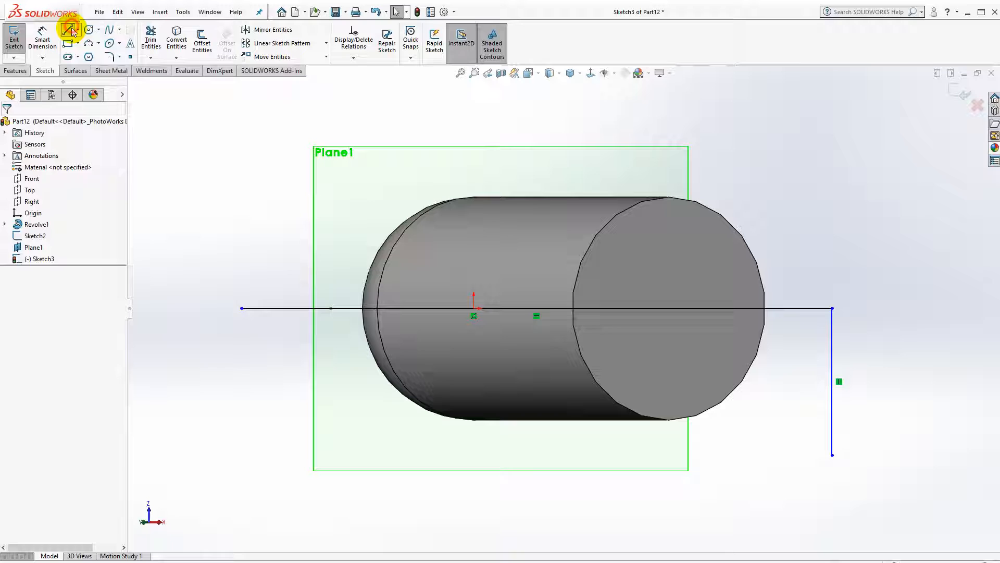
click(241, 308)
click(241, 436)
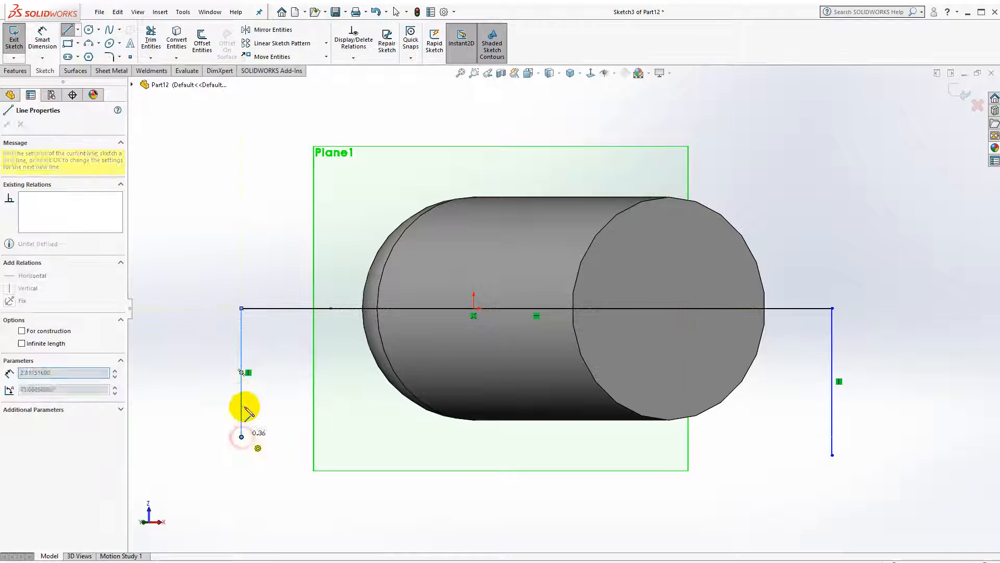
key(Escape)
click(242, 400)
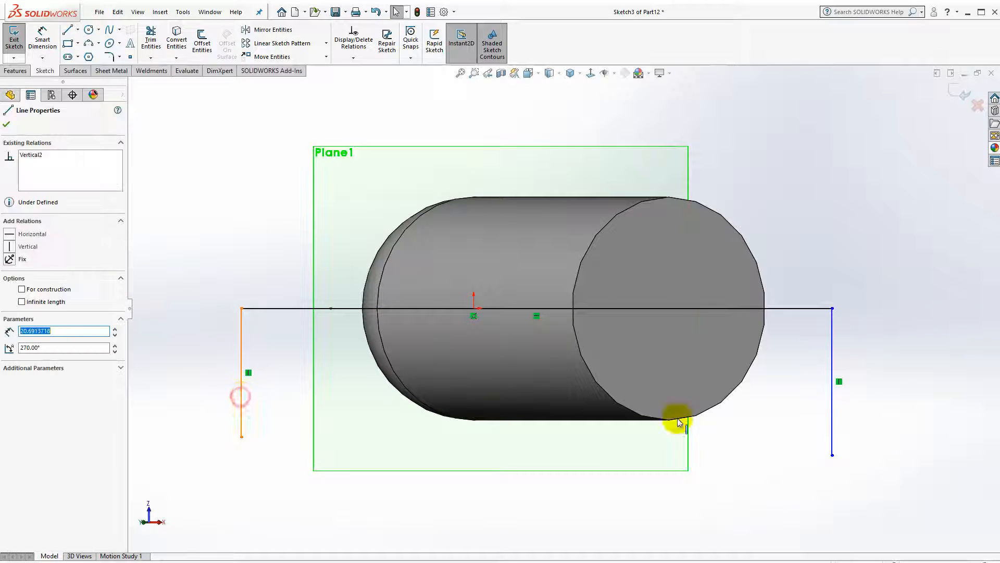
ctrl+click(833, 417)
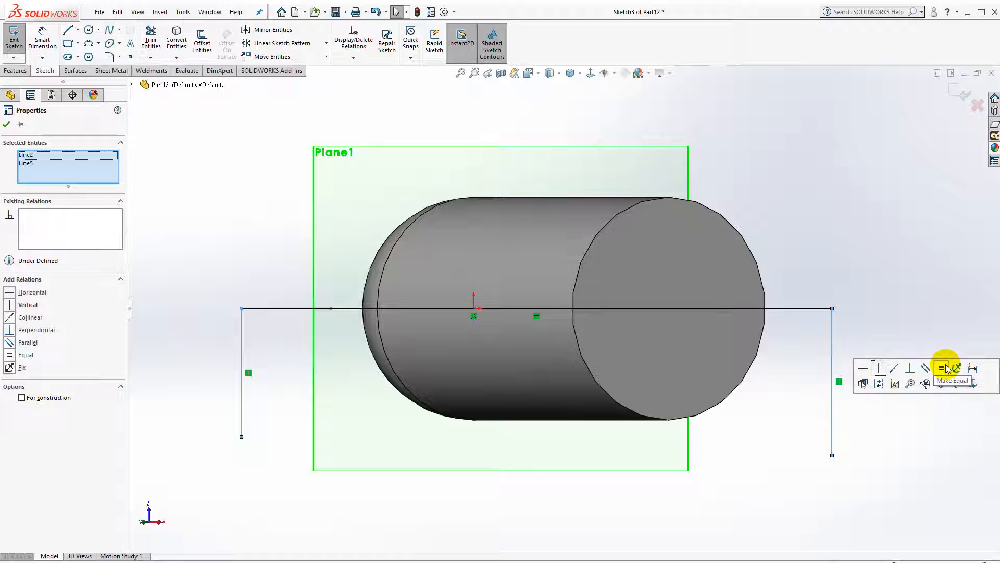
click(843, 229)
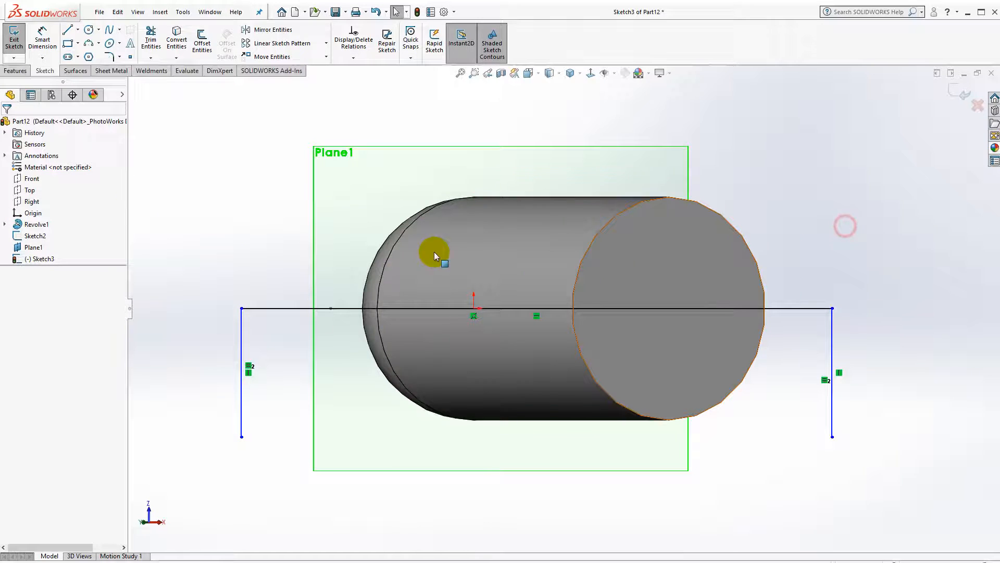
Dimension the horizontal line as 136 mm and the left leg as 36 mm
click(43, 41)
click(291, 308)
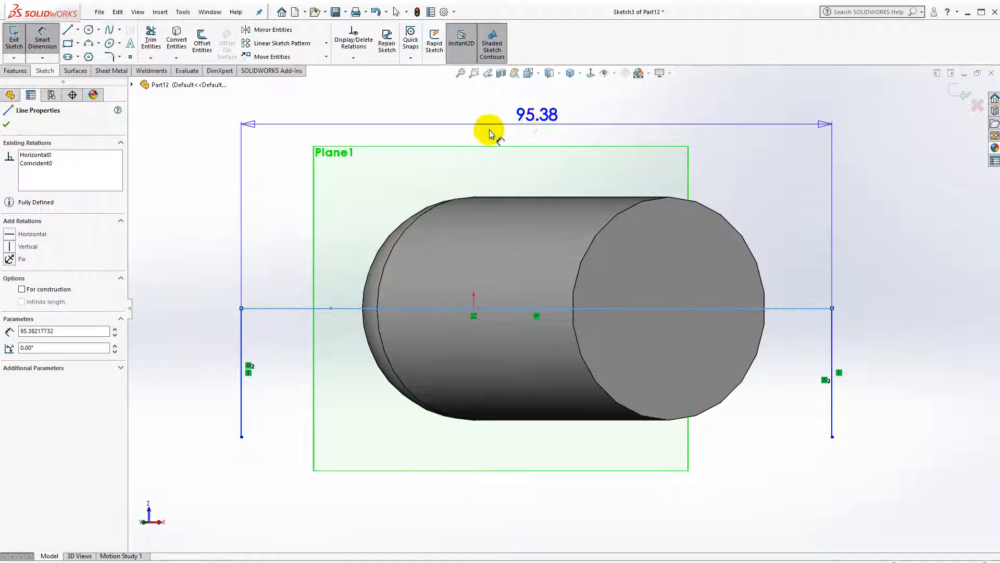
click(489, 130)
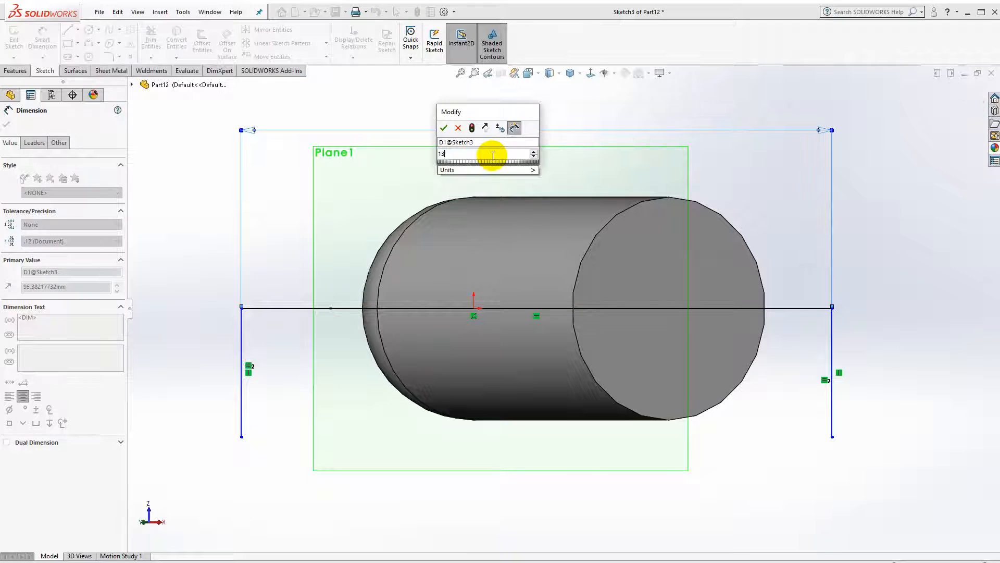
key(Return)
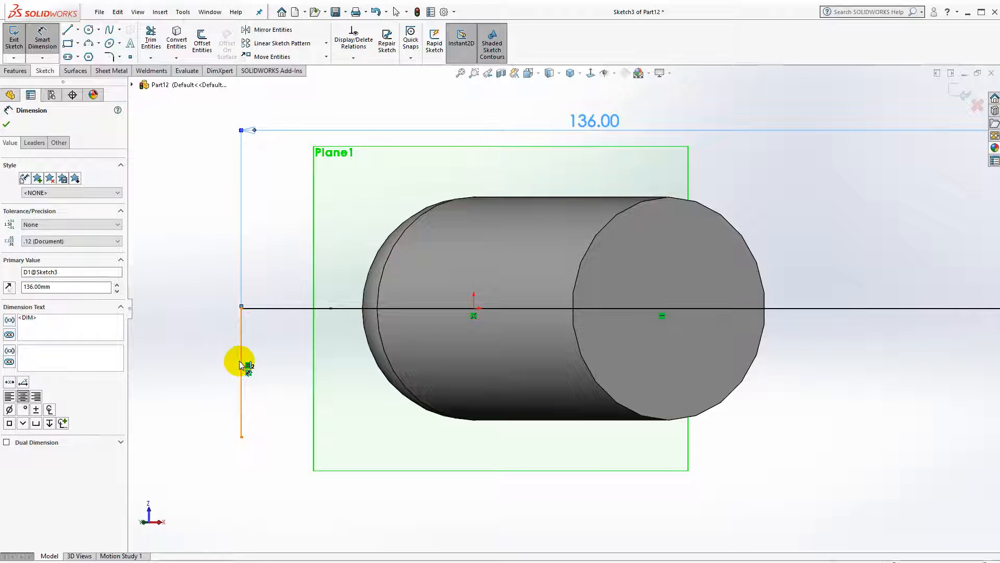
click(241, 365)
click(192, 368)
click(194, 370)
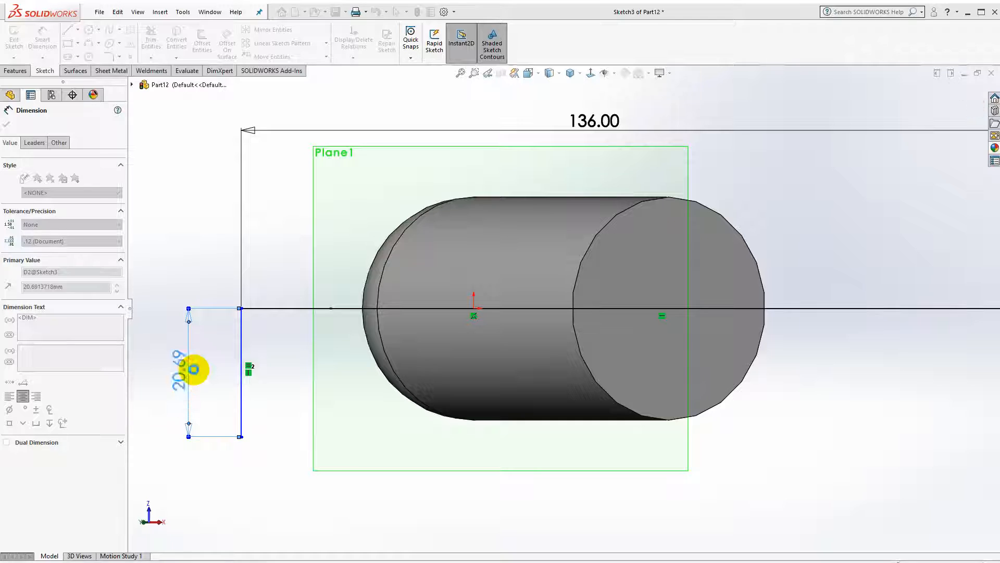
key(Escape)
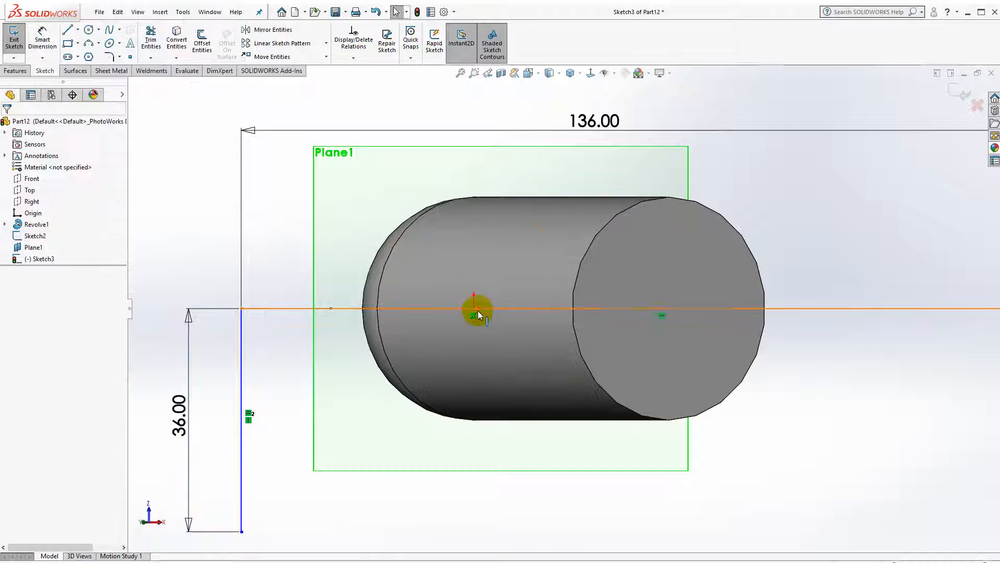
Add a midpoint relation between the 136 mm horizontal line and the origin
click(475, 308)
ctrl+click(502, 310)
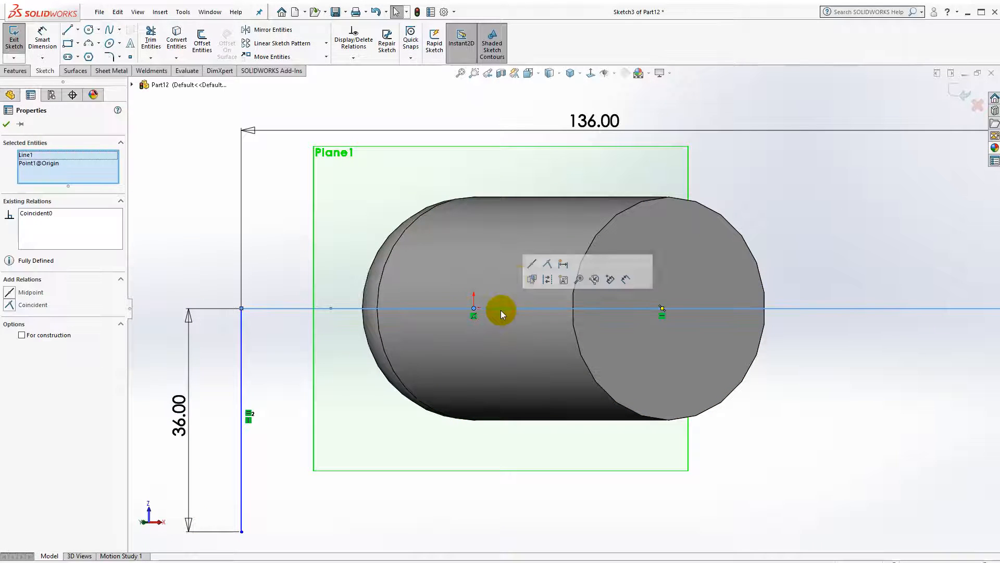
click(532, 264)
scroll(502, 321, up, 3)
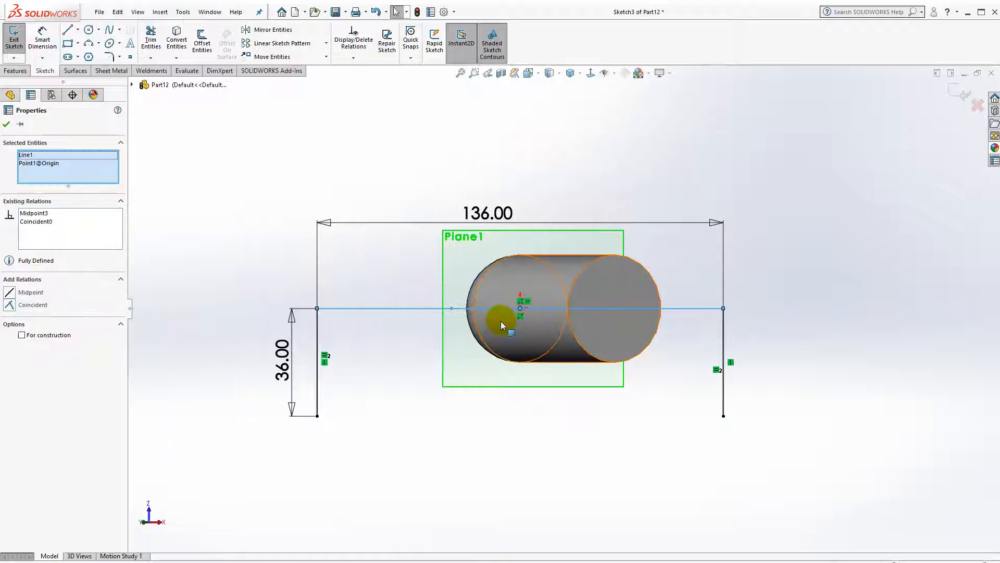
click(549, 425)
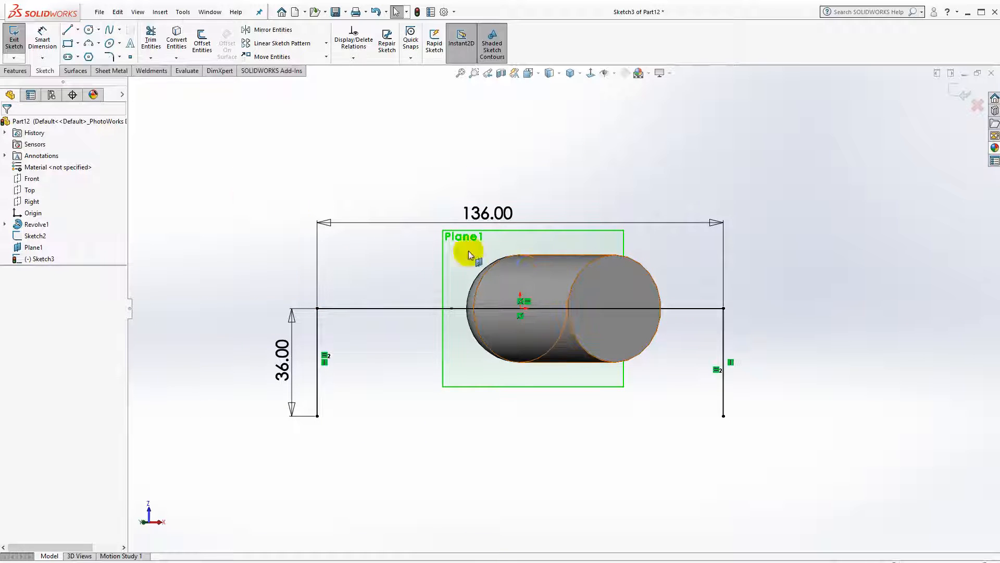
Hide the slanted reference plane, Plane1
click(31, 247)
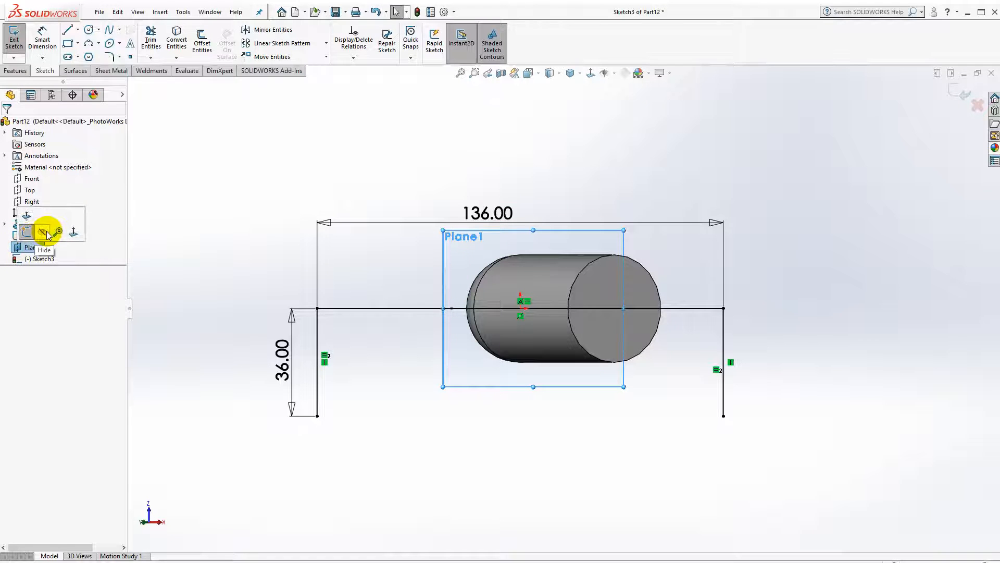
click(44, 233)
mouse_move(477, 221)
middle_down()
mouse_move(470, 353)
mouse_move(359, 413)
mouse_move(261, 406)
mouse_move(221, 447)
mouse_move(307, 426)
mouse_move(286, 420)
middle_up()
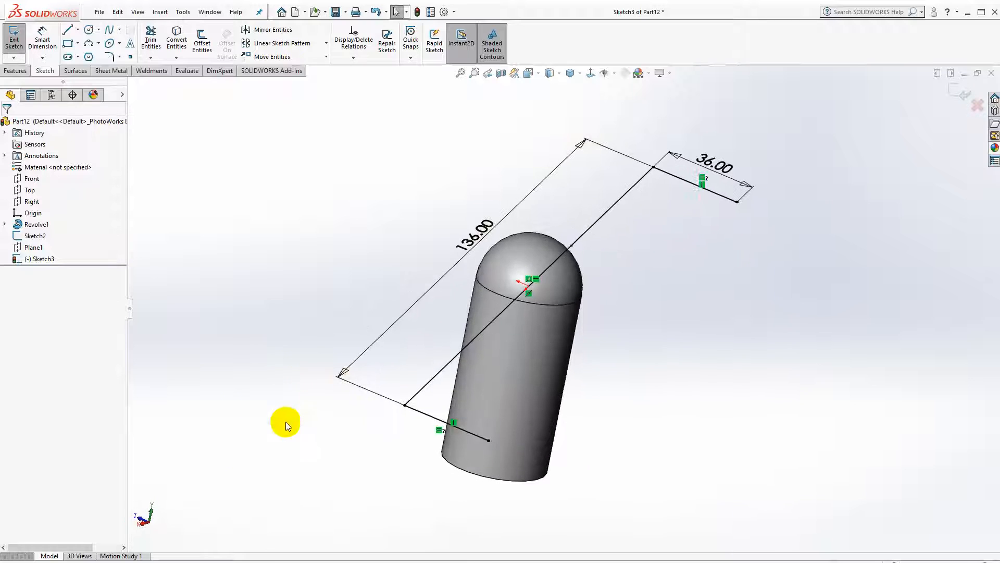
Round both corners between the 136 mm line and its legs with 12 mm sketch fillets, accepting the loss of the equal and midpoint relations
click(15, 71)
click(45, 71)
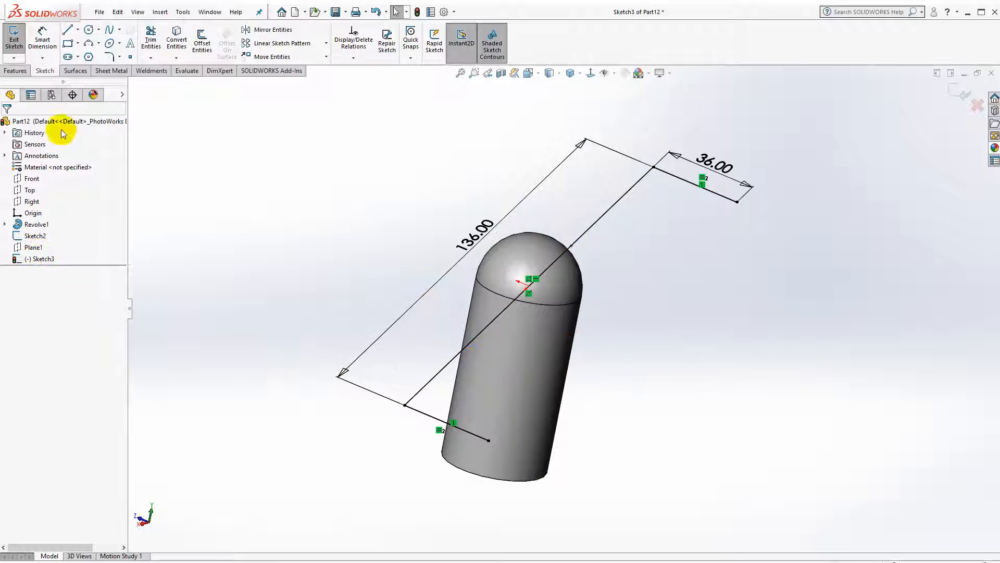
click(109, 56)
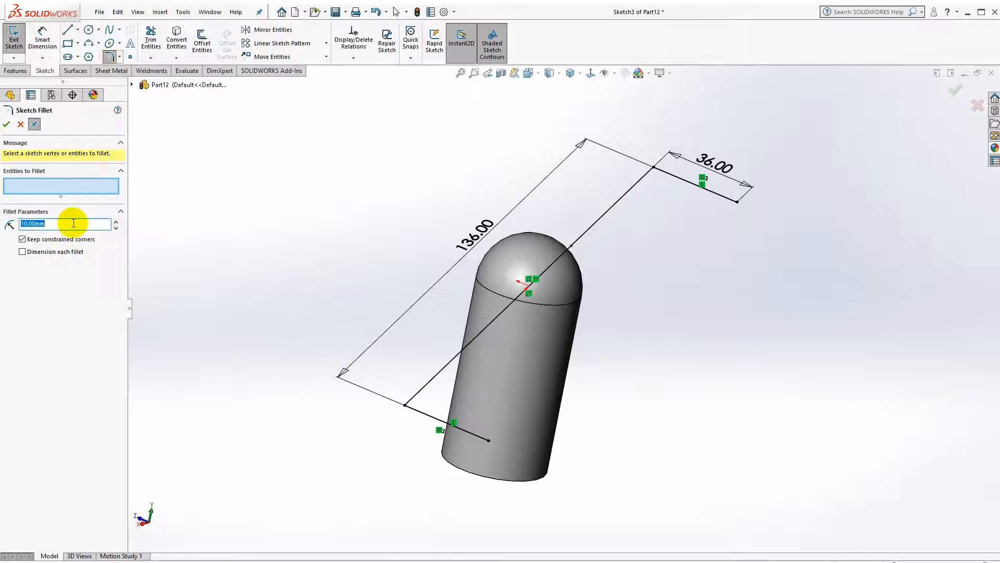
click(406, 406)
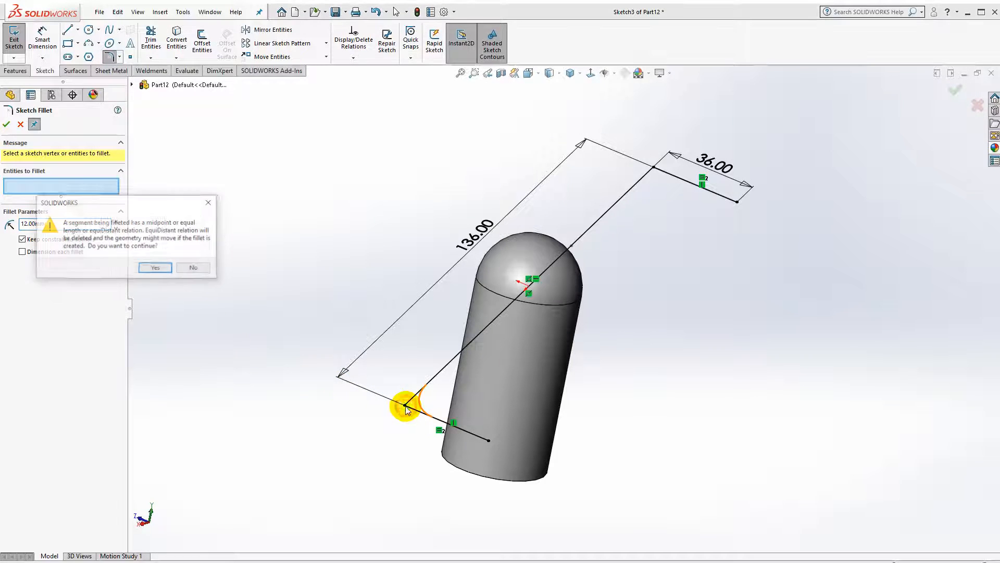
click(165, 272)
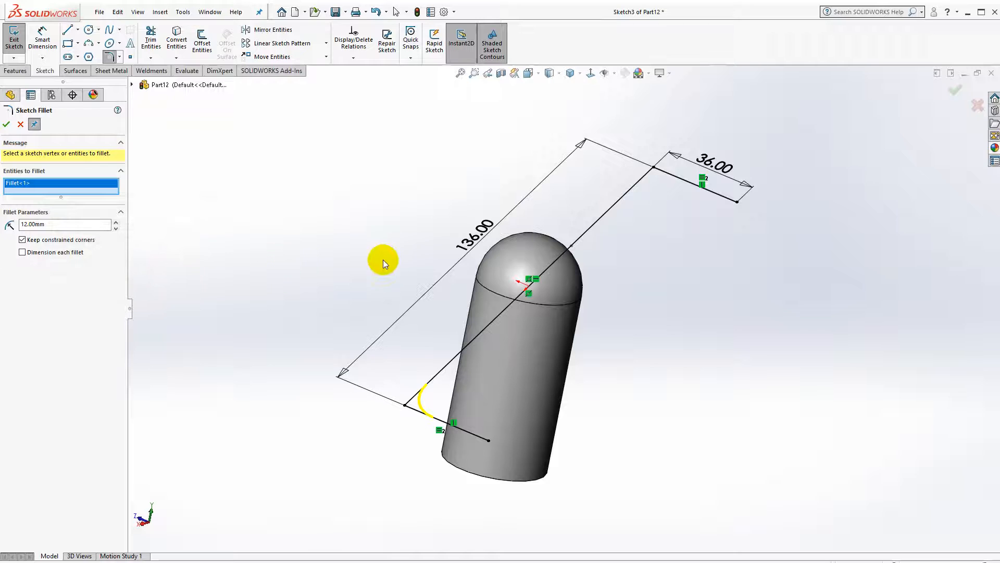
click(654, 168)
click(149, 270)
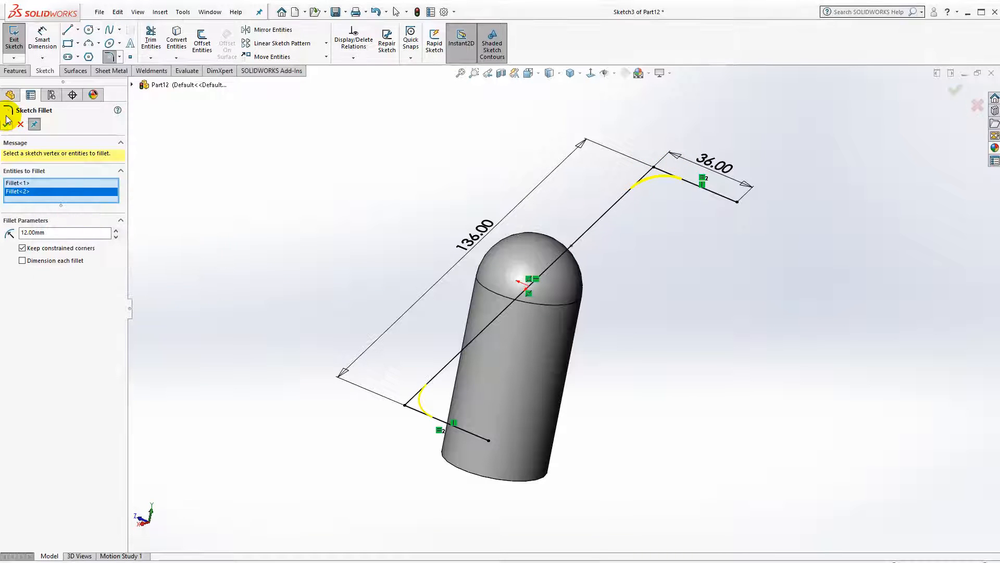
click(15, 71)
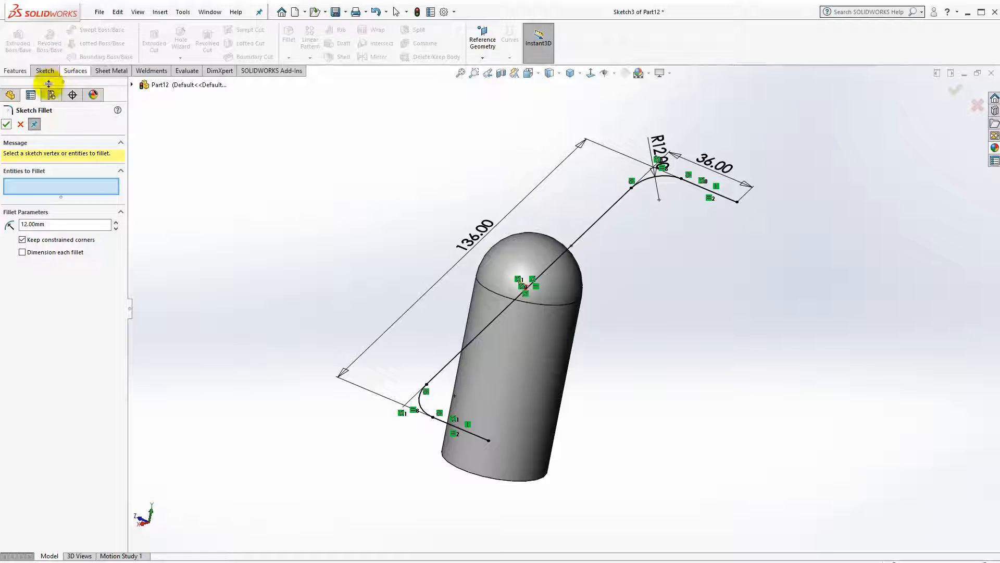
click(7, 124)
Sweep an 18 mm circular profile along the filleted handle path sketch
click(101, 32)
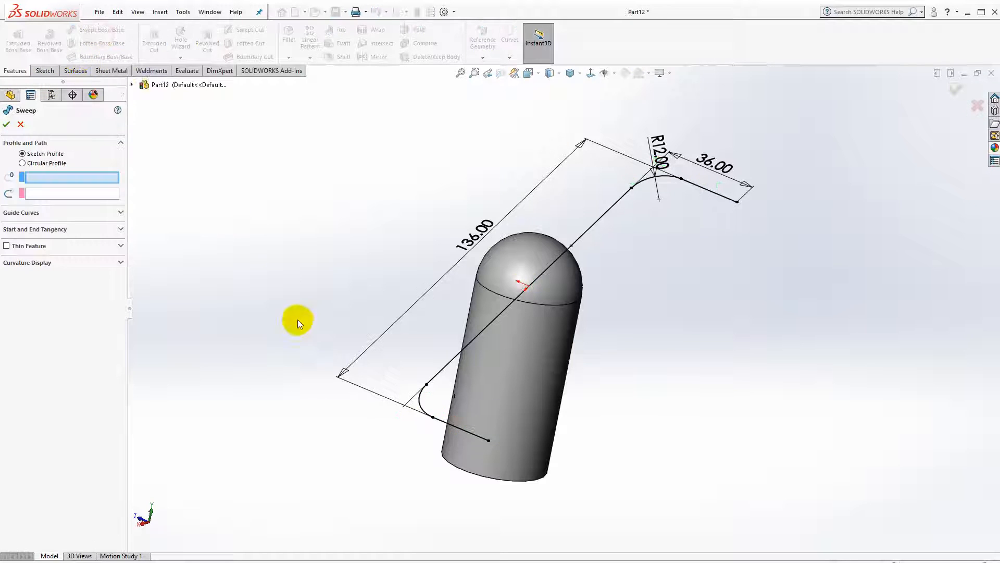
click(452, 428)
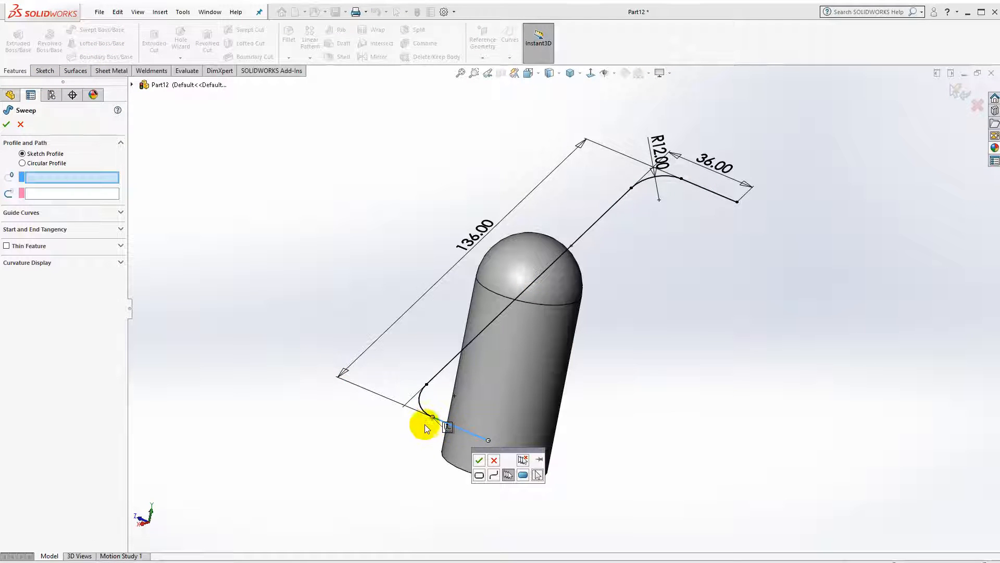
click(280, 370)
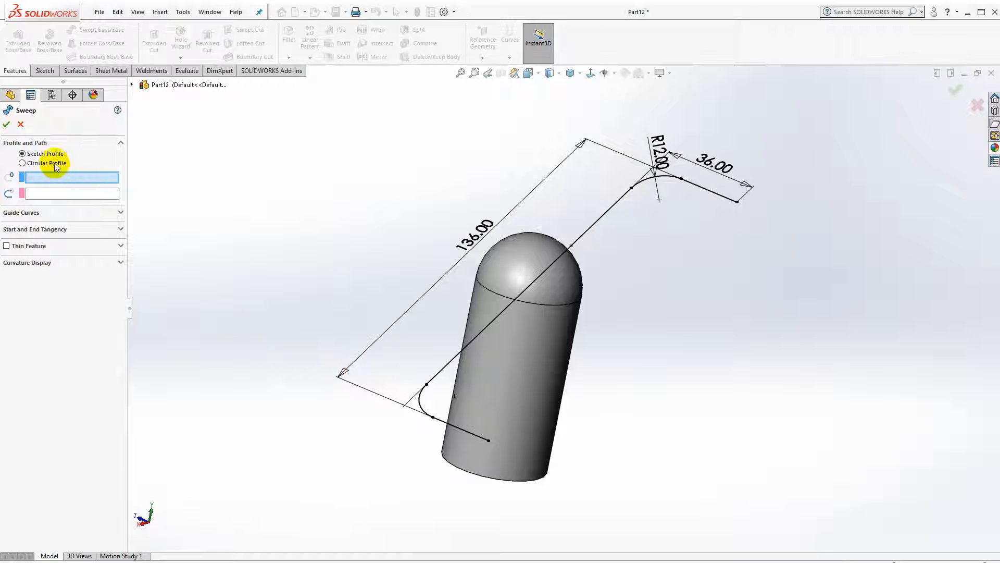
click(22, 163)
click(439, 420)
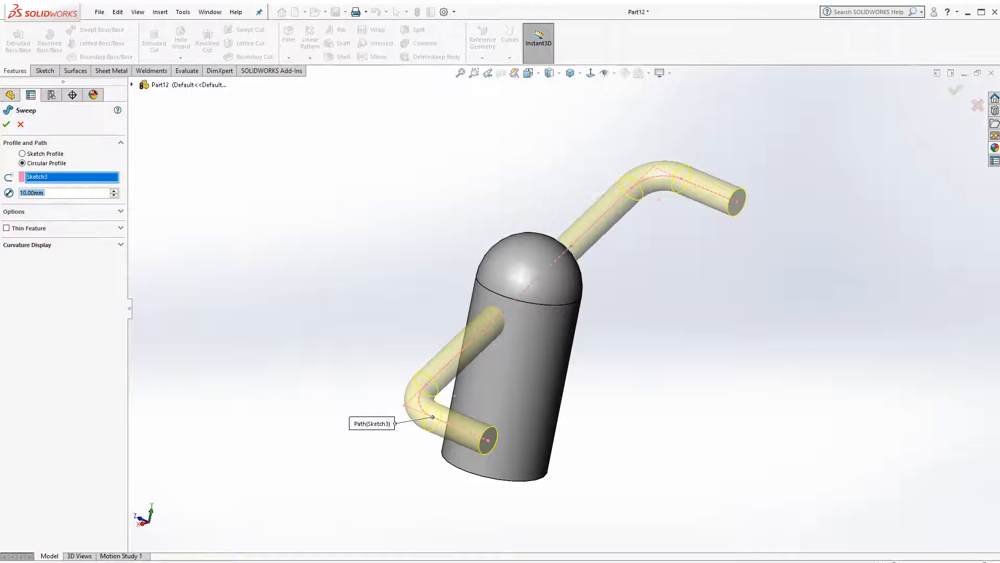
text(18)
key(Return)
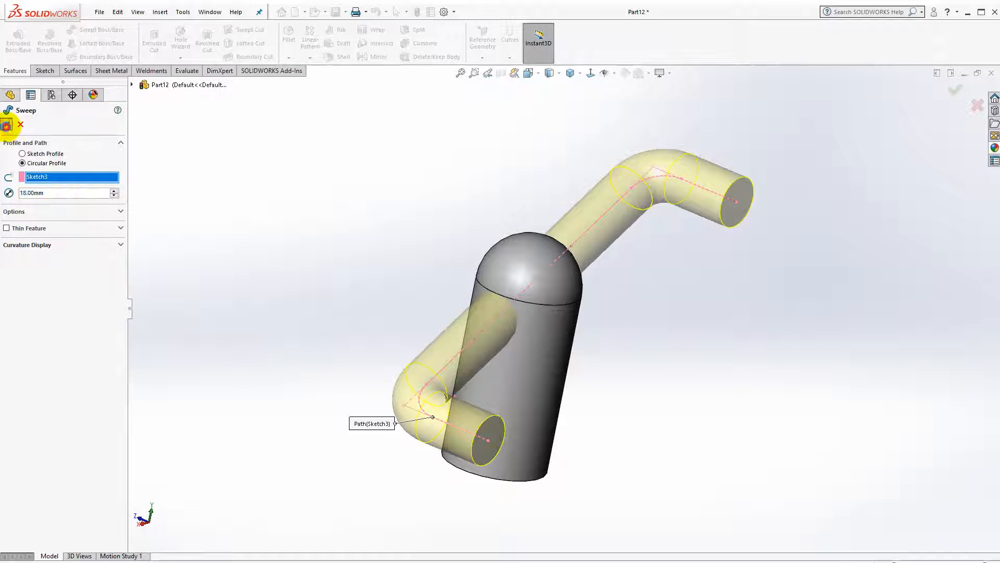
click(6, 125)
Shell the body to a 3 mm wall with the preview shown, removing both handle end faces and the cylinder's bottom face
middle_drag(365, 244, 351, 208)
click(342, 56)
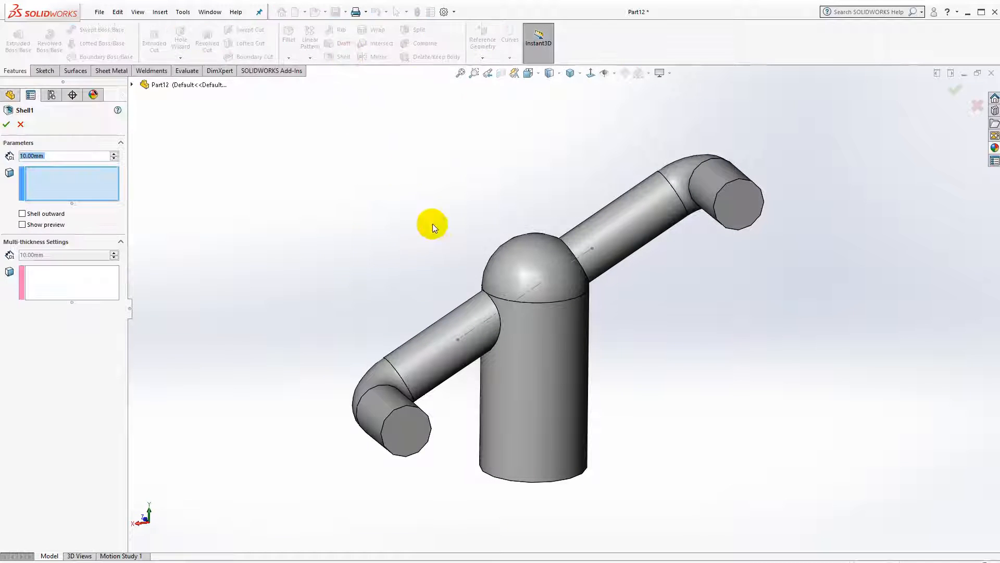
click(409, 431)
click(742, 221)
middle_drag(733, 380, 663, 353)
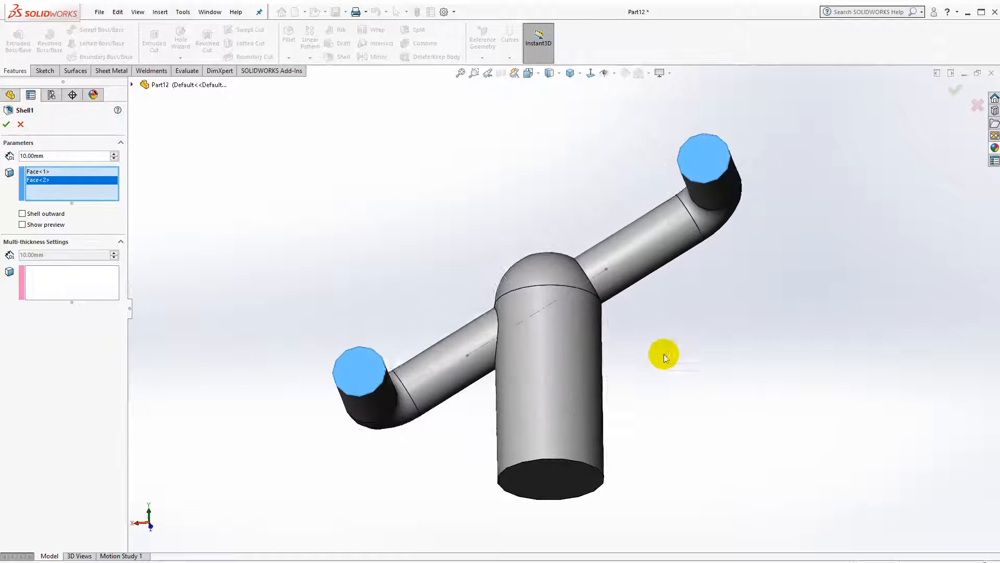
click(549, 477)
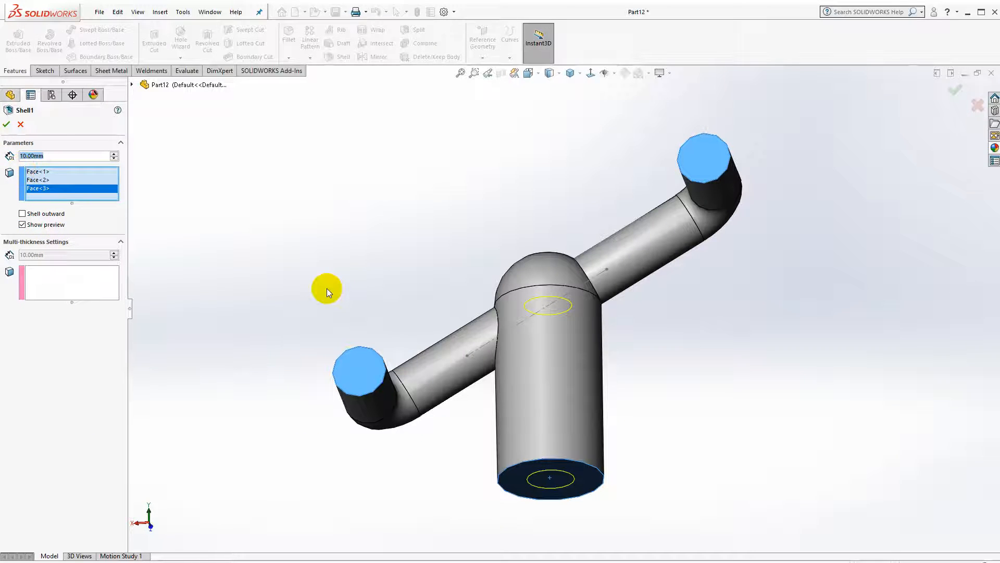
text(3)
key(Return)
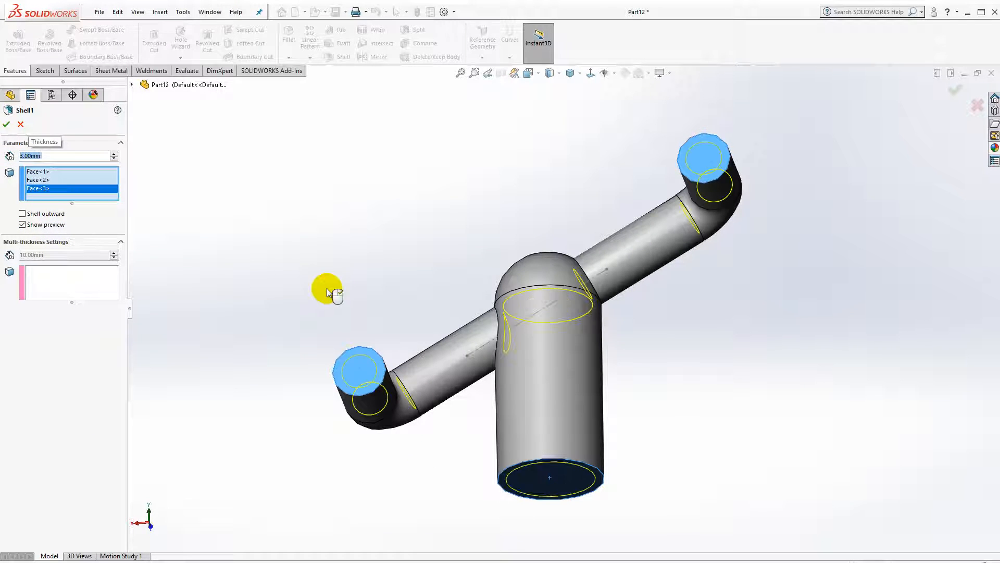
middle_drag(404, 275, 446, 297)
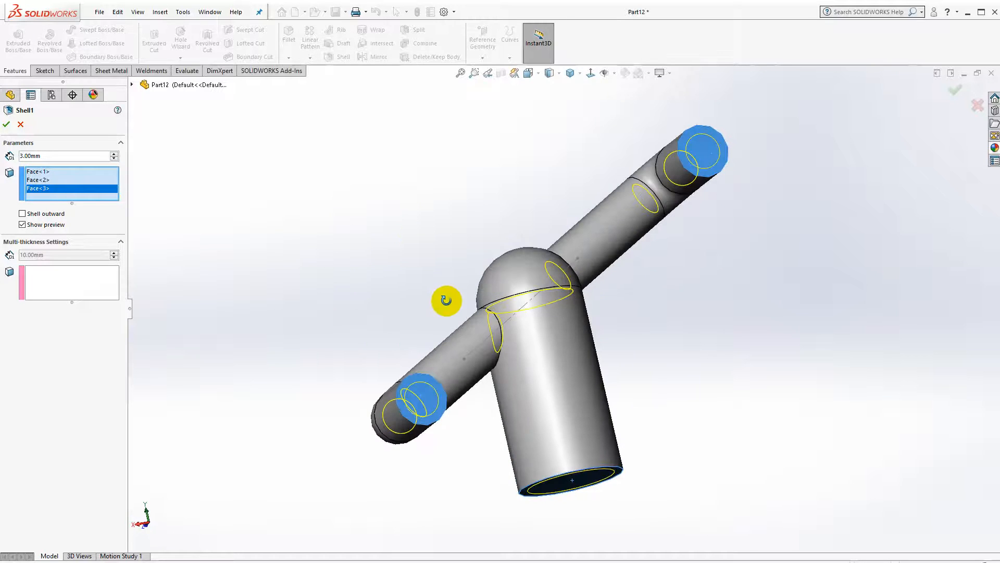
click(8, 124)
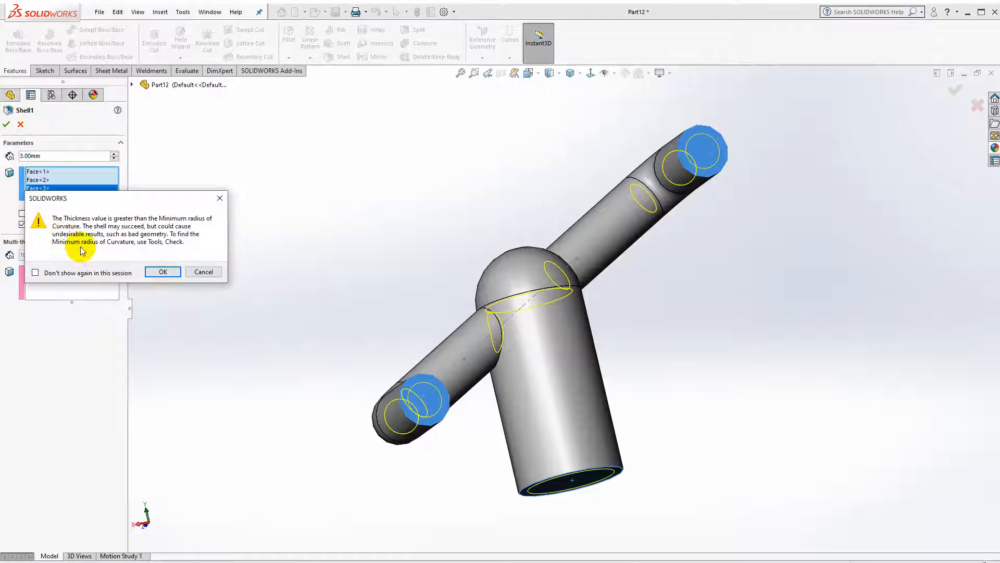
click(163, 272)
Sketch a closed round-topped arch on the Front plane from the cylinder's bottom edge, about 17 mm wide with legs about 24 mm long
middle_drag(434, 318, 586, 323)
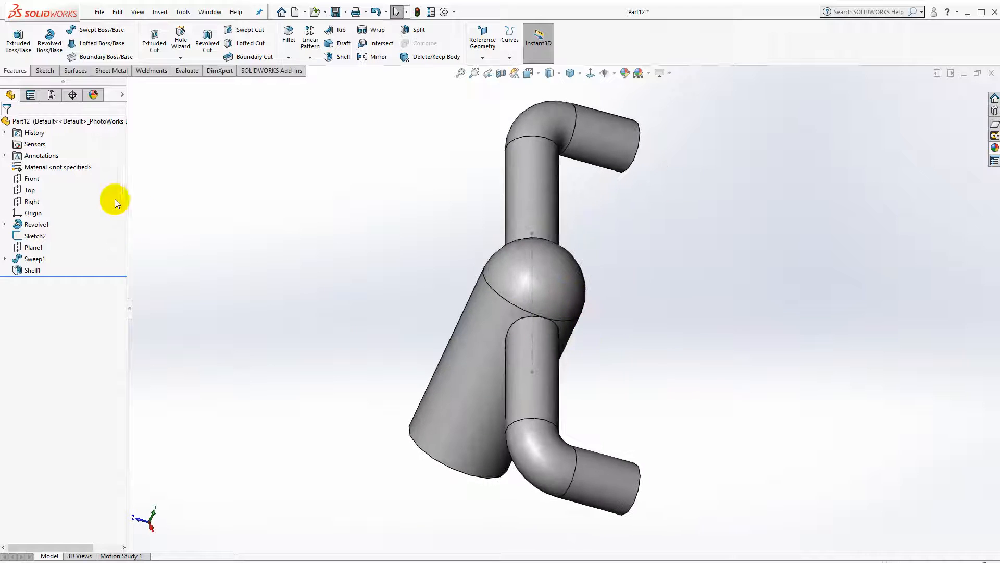
click(28, 179)
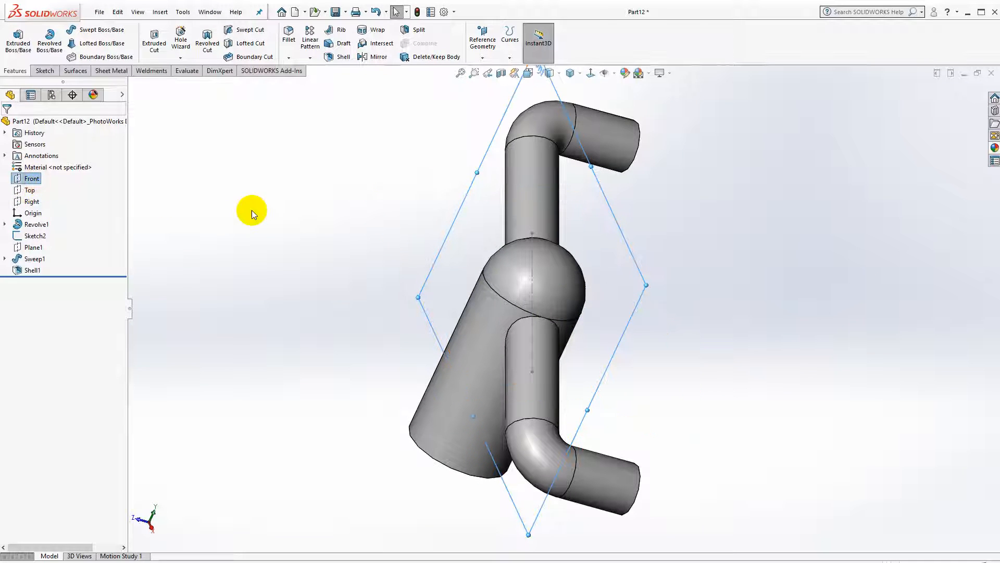
click(587, 74)
click(46, 71)
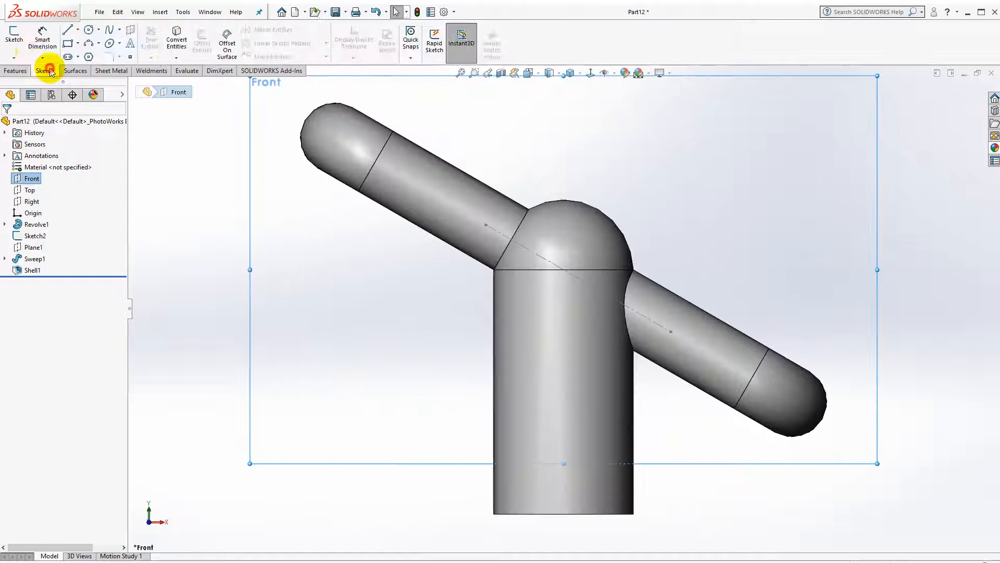
click(21, 44)
click(67, 30)
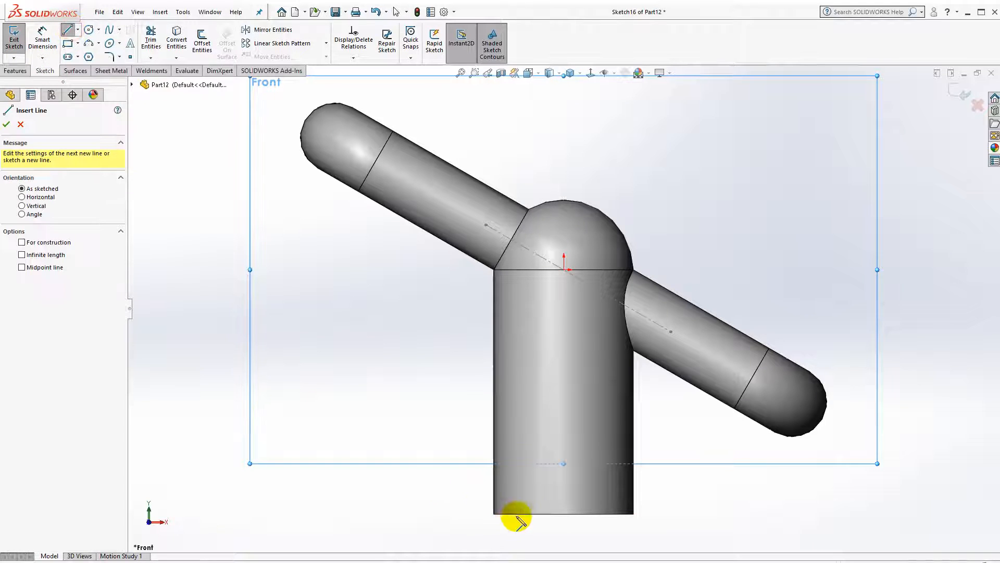
click(600, 514)
click(535, 513)
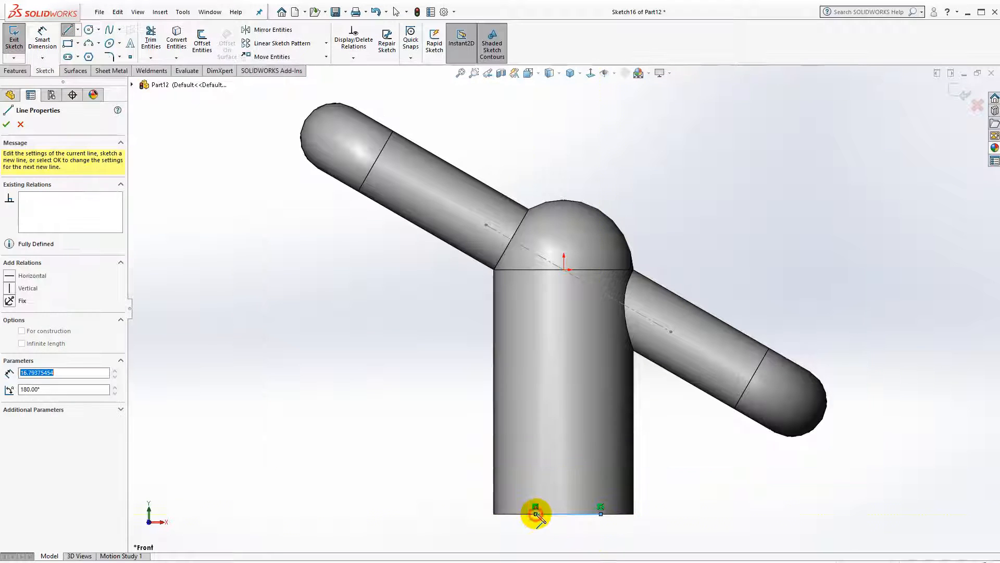
click(536, 421)
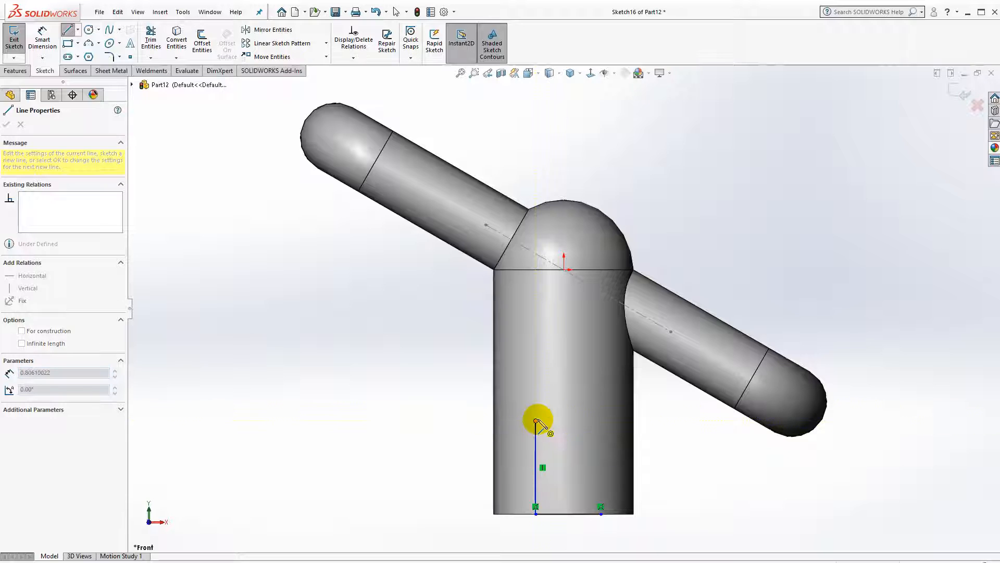
click(601, 420)
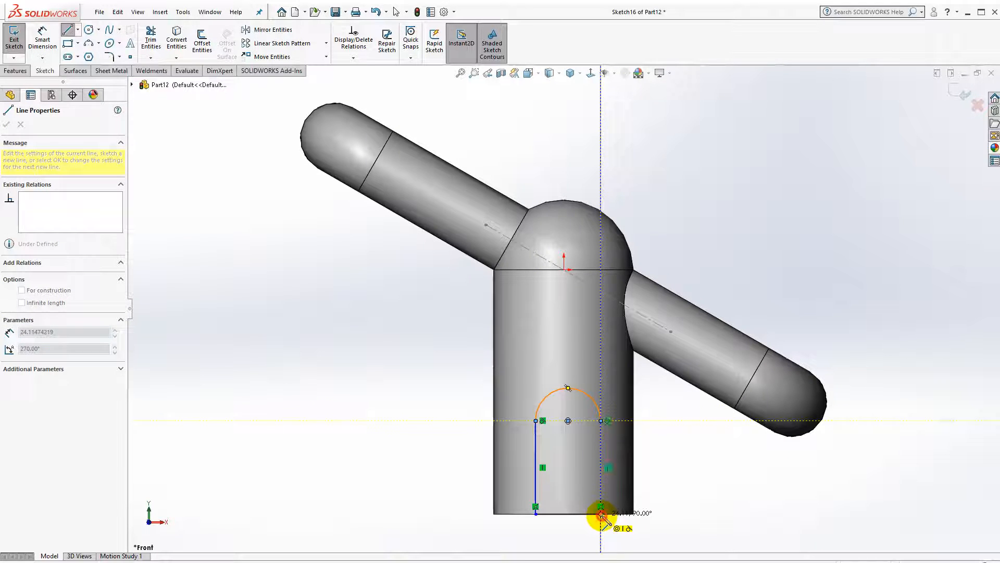
click(601, 513)
key(Escape)
key(Escape)
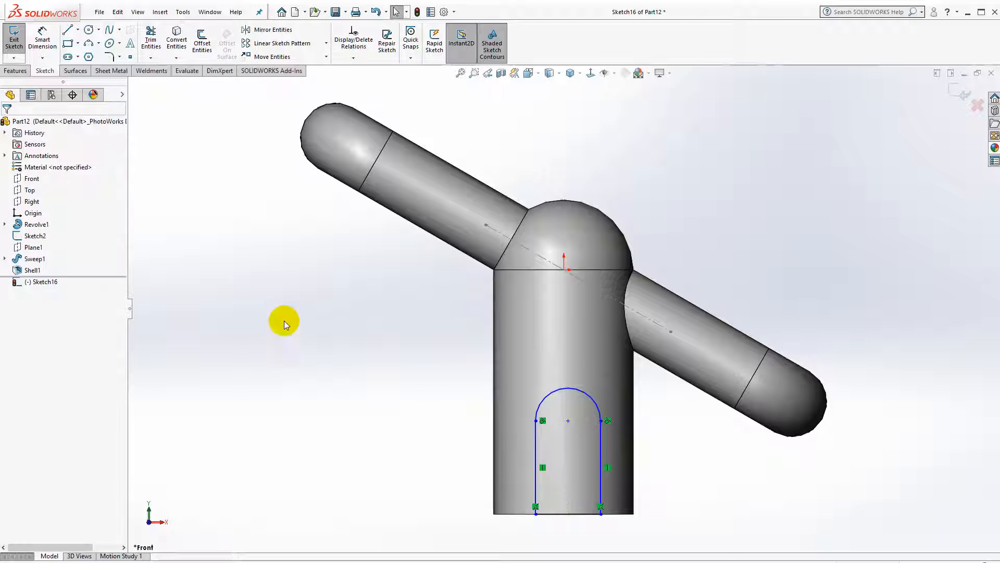
Draw a centerline from the origin to the midpoint of the arch's base line and make it vertical
click(77, 30)
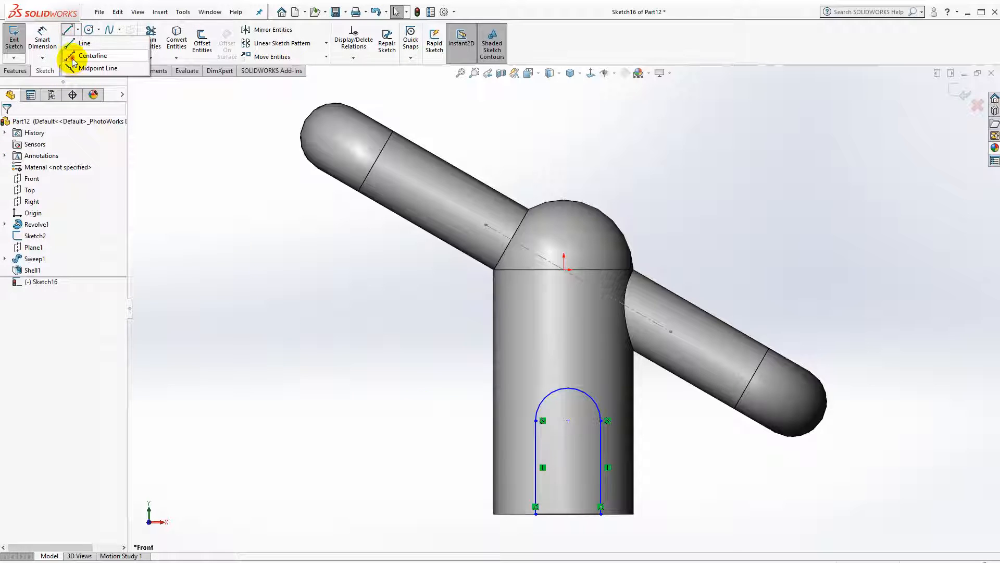
click(89, 55)
click(564, 269)
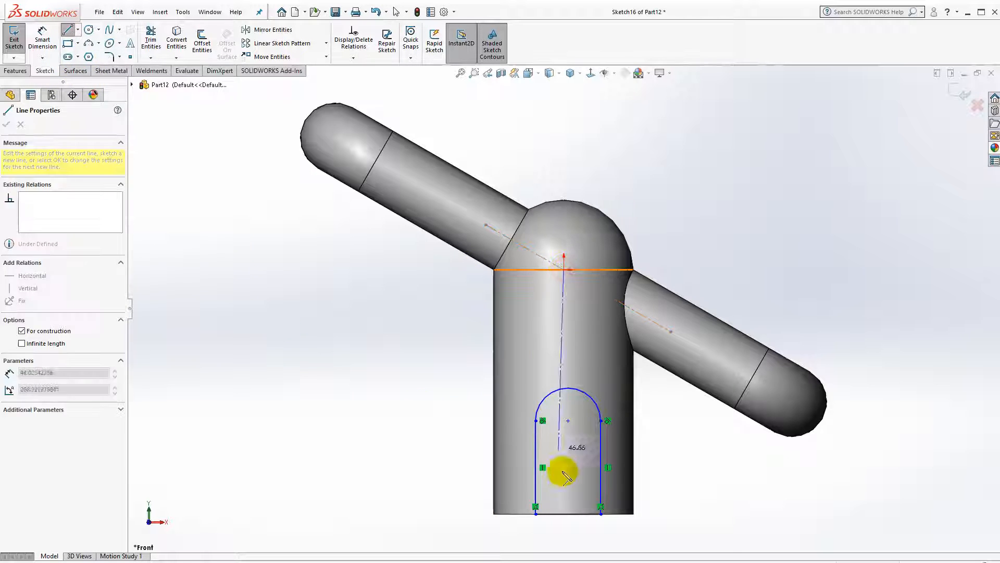
click(569, 513)
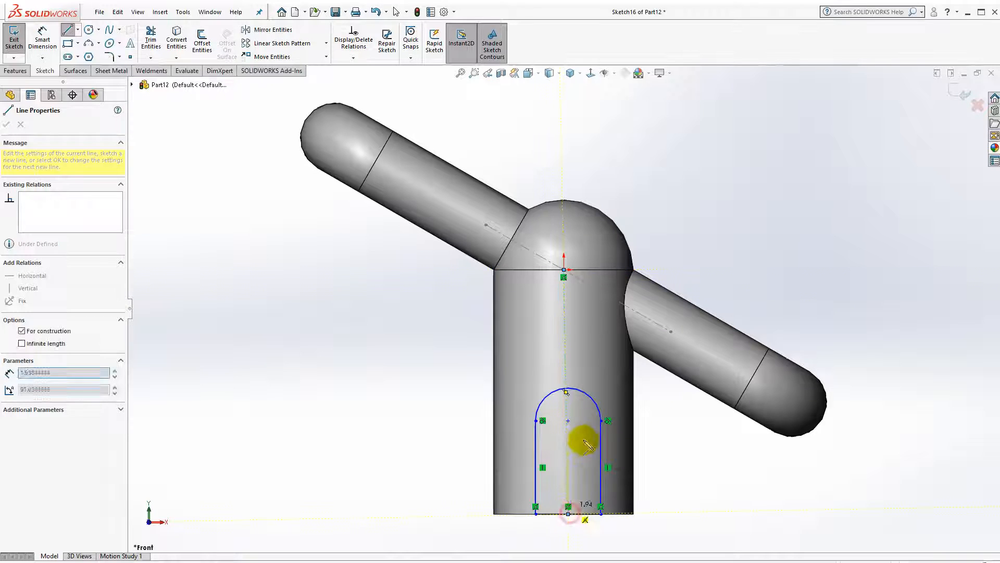
key(Escape)
click(567, 344)
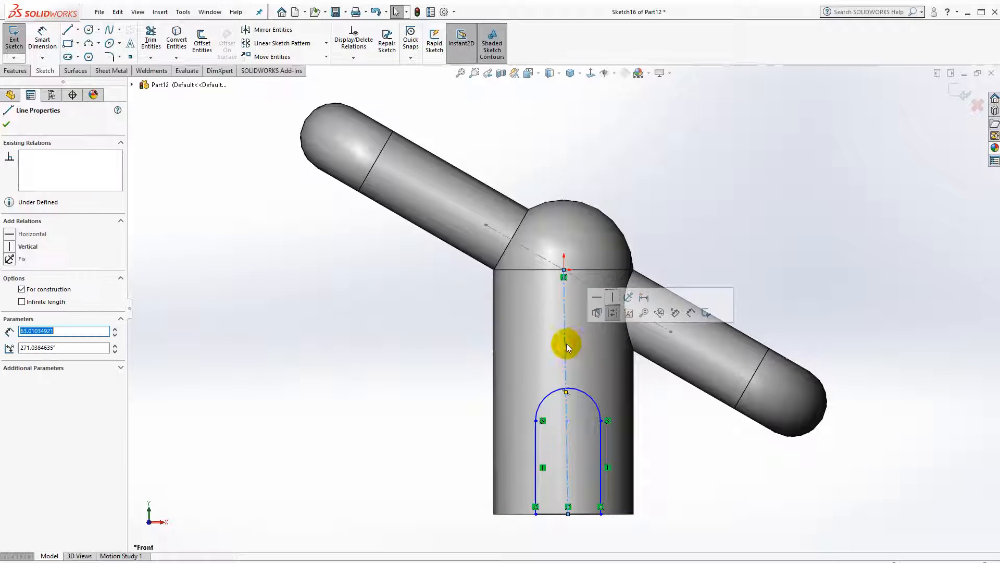
click(617, 299)
click(358, 339)
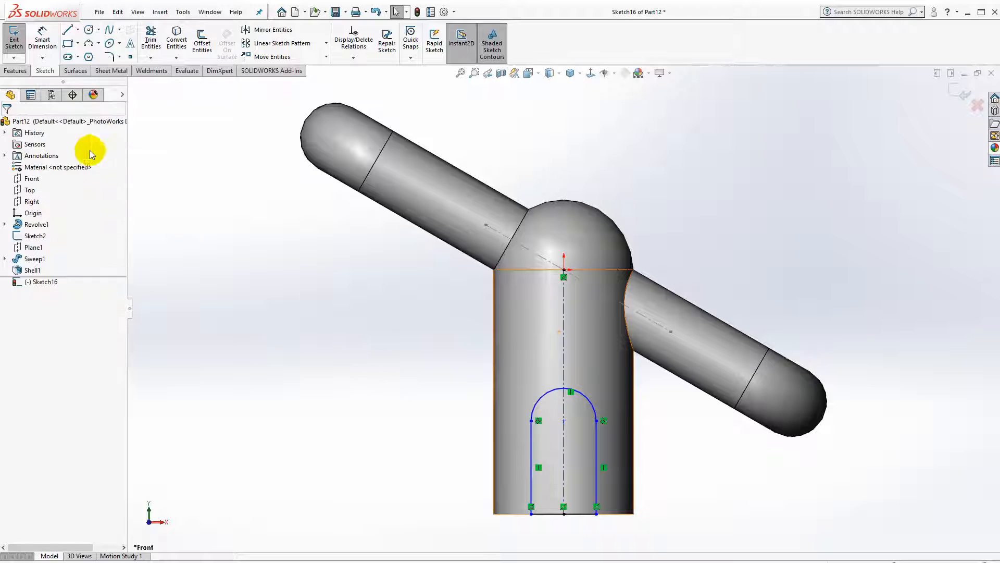
Dimension the distance between the arch's two vertical legs as 16 mm
click(43, 40)
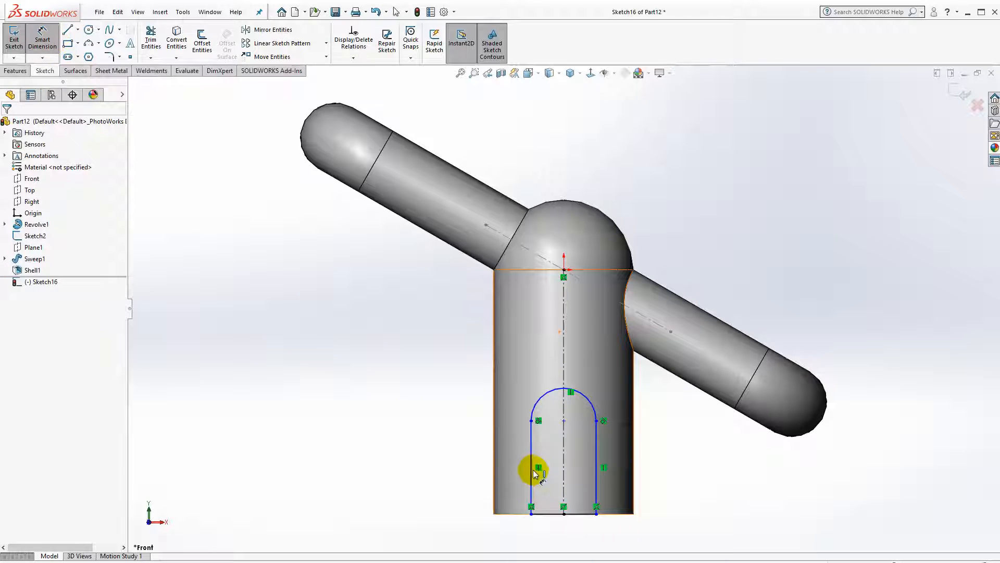
click(531, 470)
click(596, 468)
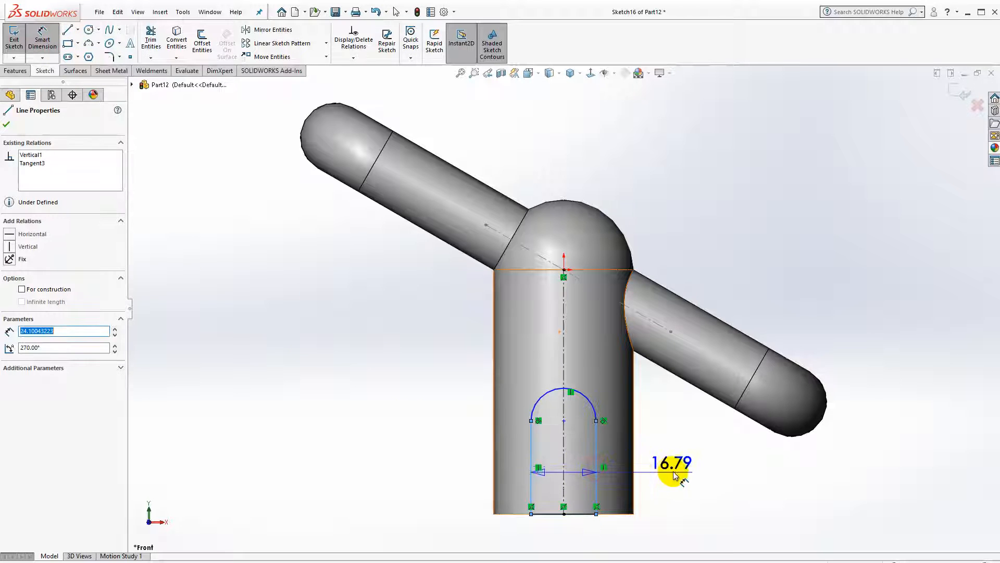
click(674, 471)
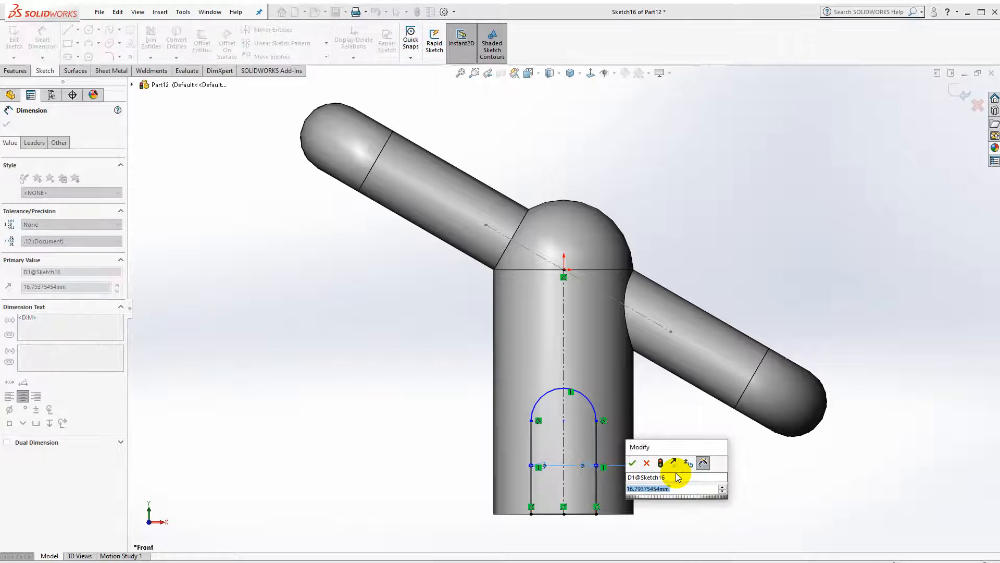
text(16)
key(Return)
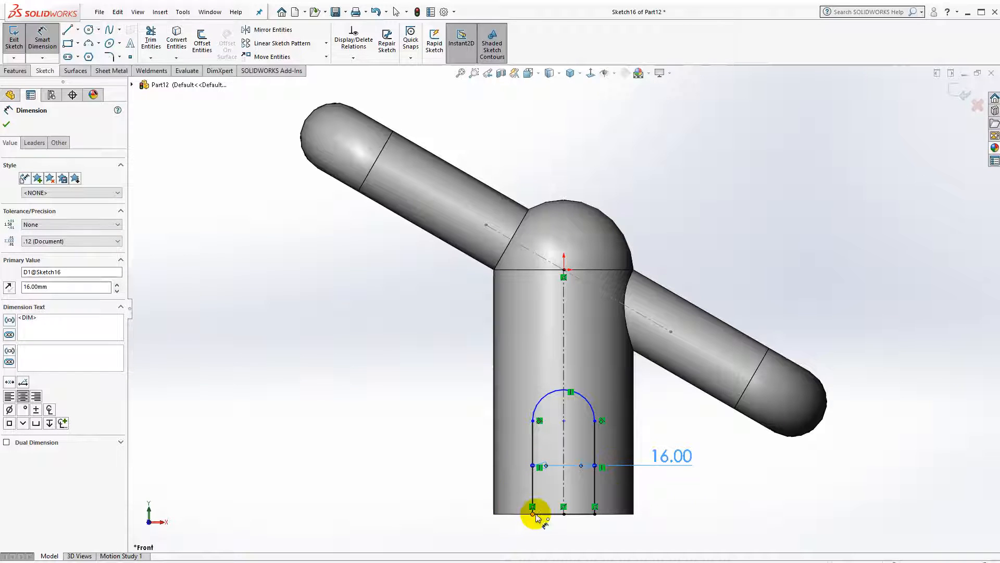
Dimension the arch's overall height from its base line to the top of the arc as 38 mm
click(542, 515)
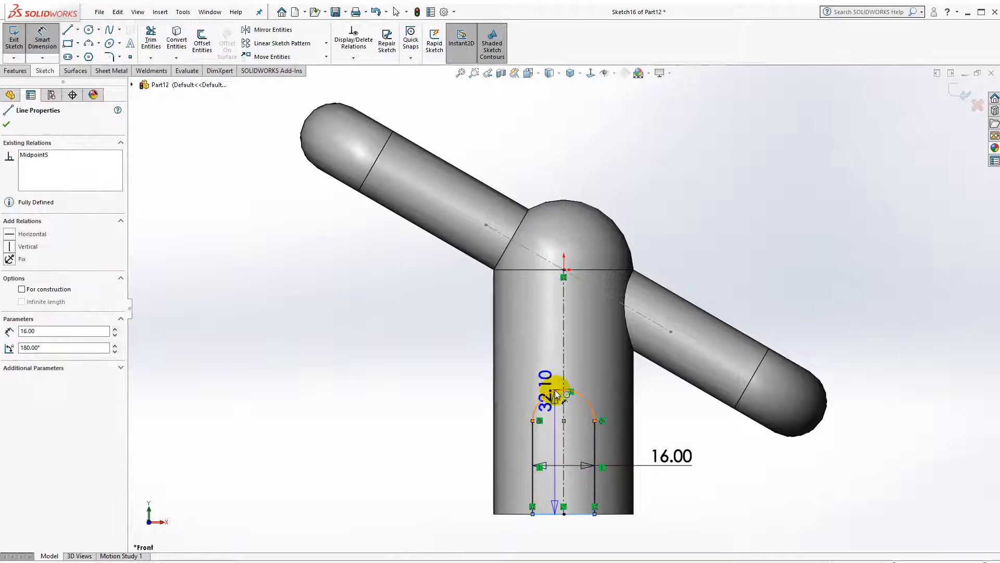
click(556, 394)
click(462, 455)
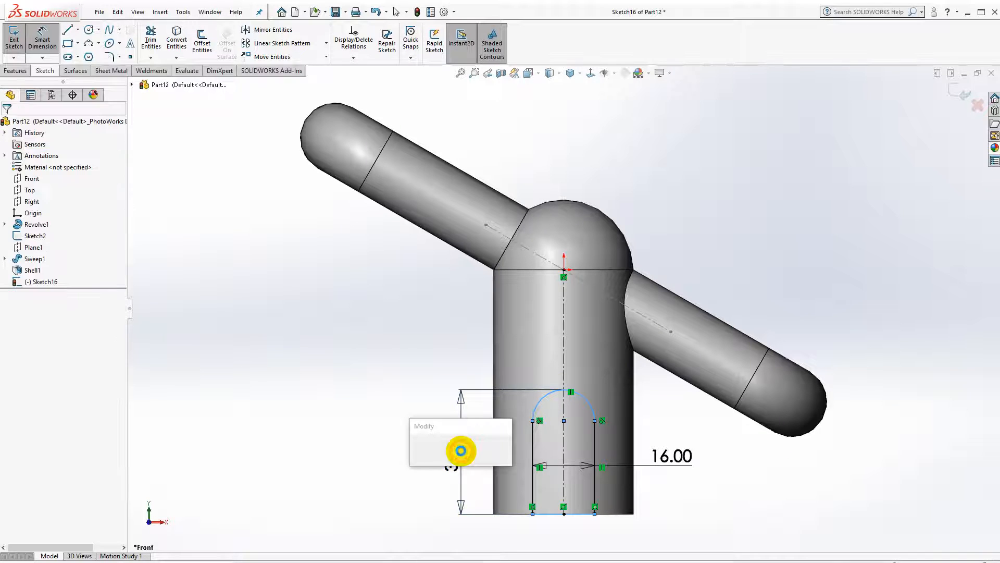
text(38)
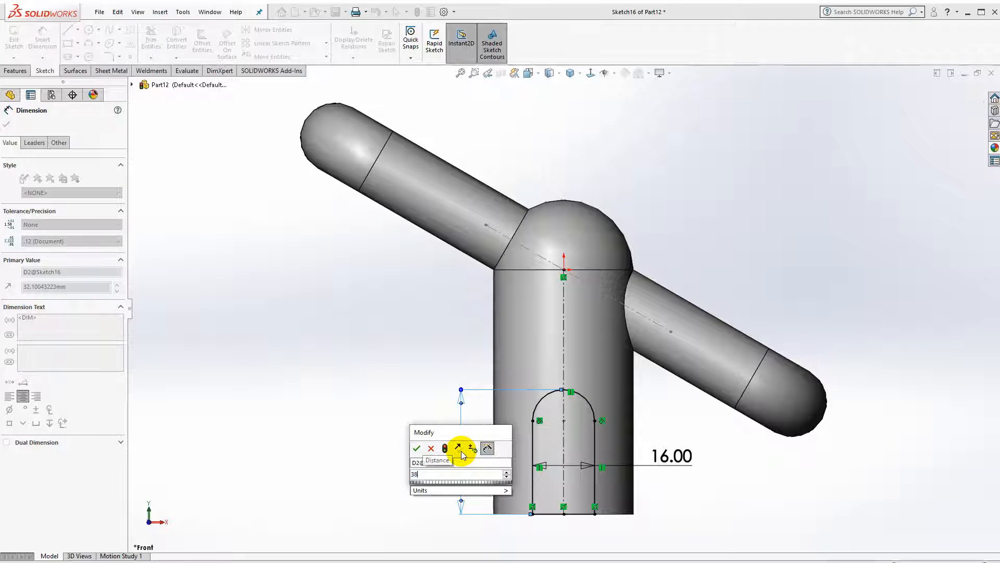
key(Return)
click(324, 367)
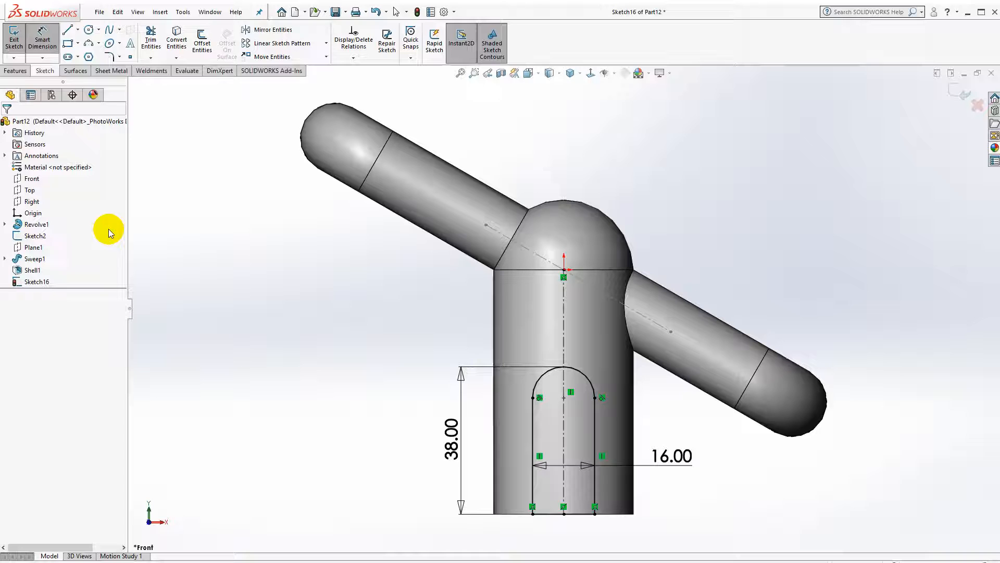
Start a boss extrusion of the arch profile that begins at a 20 mm offset from the sketch plane
click(15, 70)
click(12, 47)
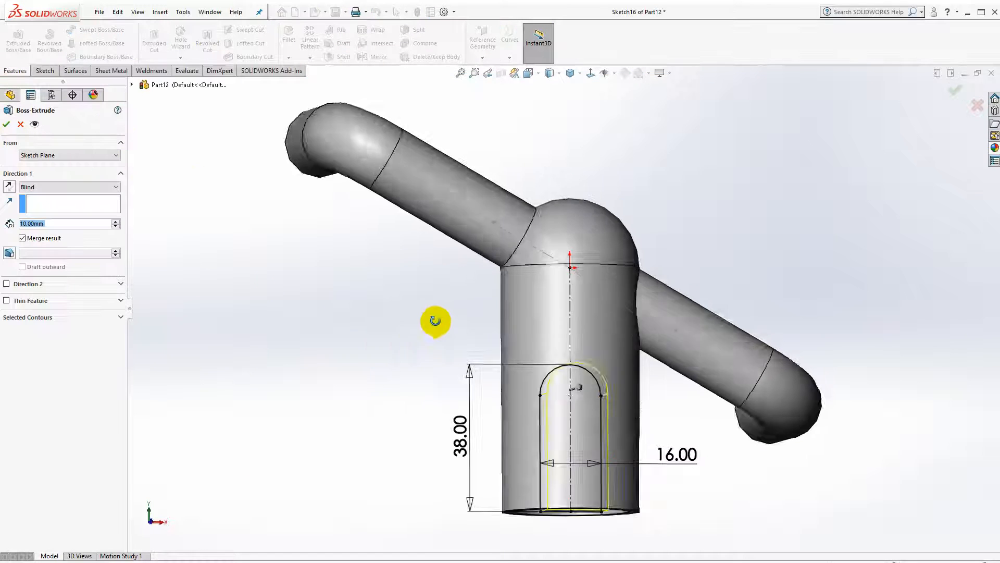
click(78, 156)
click(69, 184)
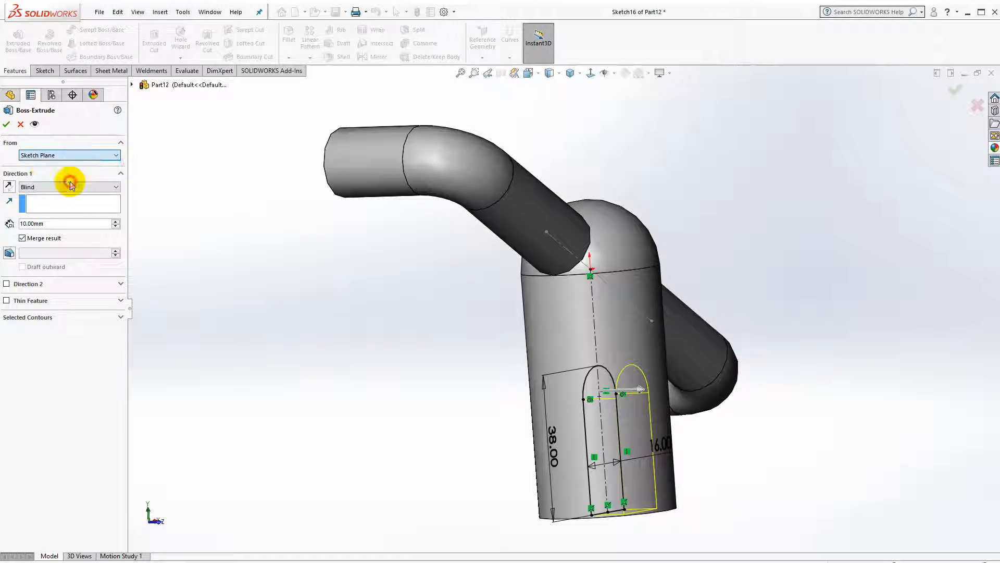
drag(74, 174, 19, 175)
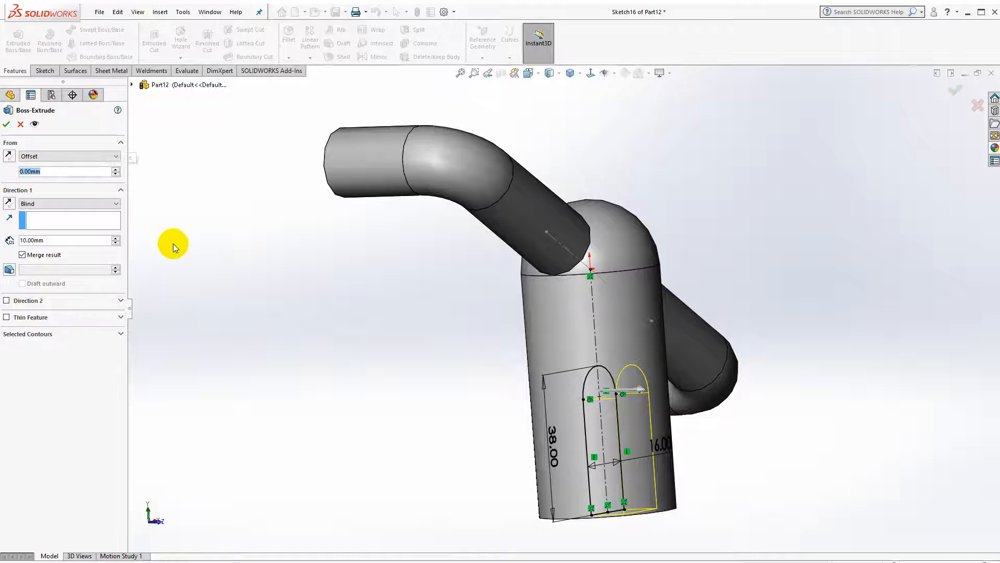
text(20)
key(Return)
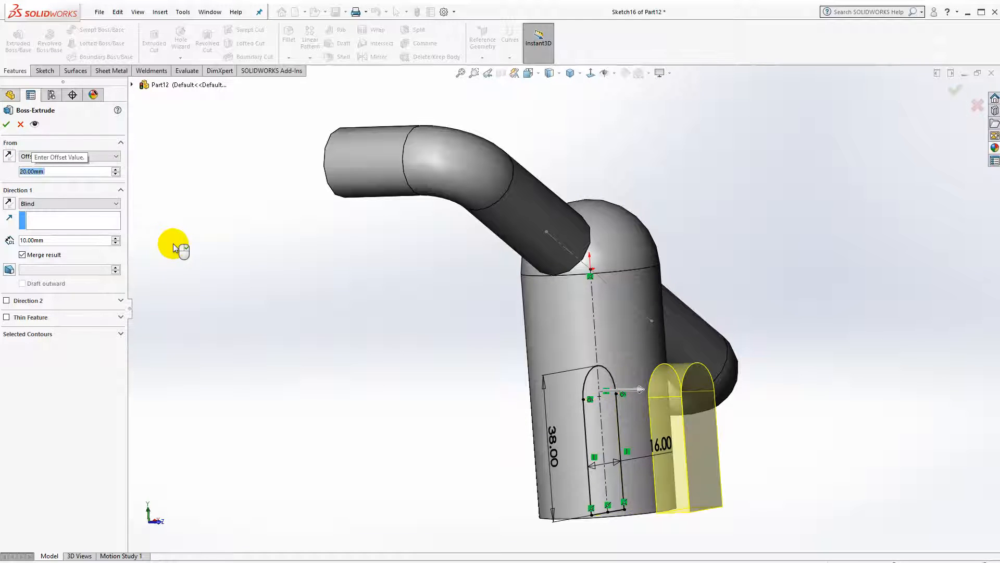
Reverse the arch extrusion toward the cylinder and end it with the Up To Next condition
click(10, 203)
click(66, 203)
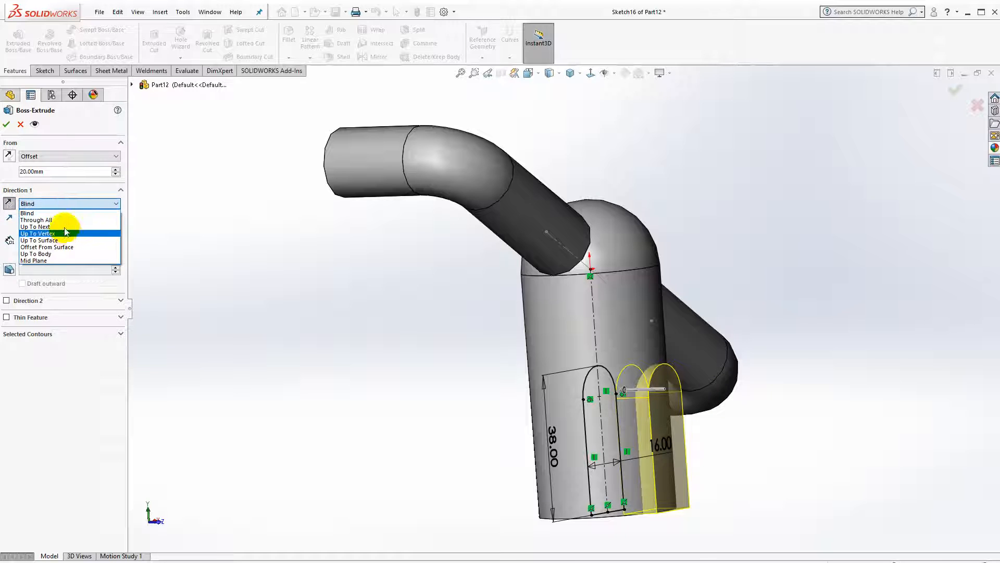
click(64, 227)
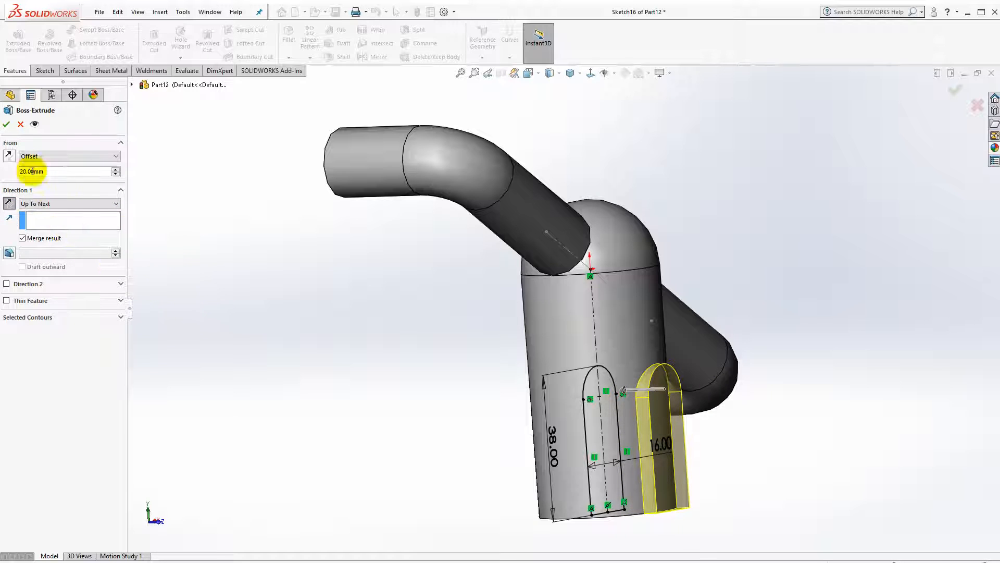
key(Return)
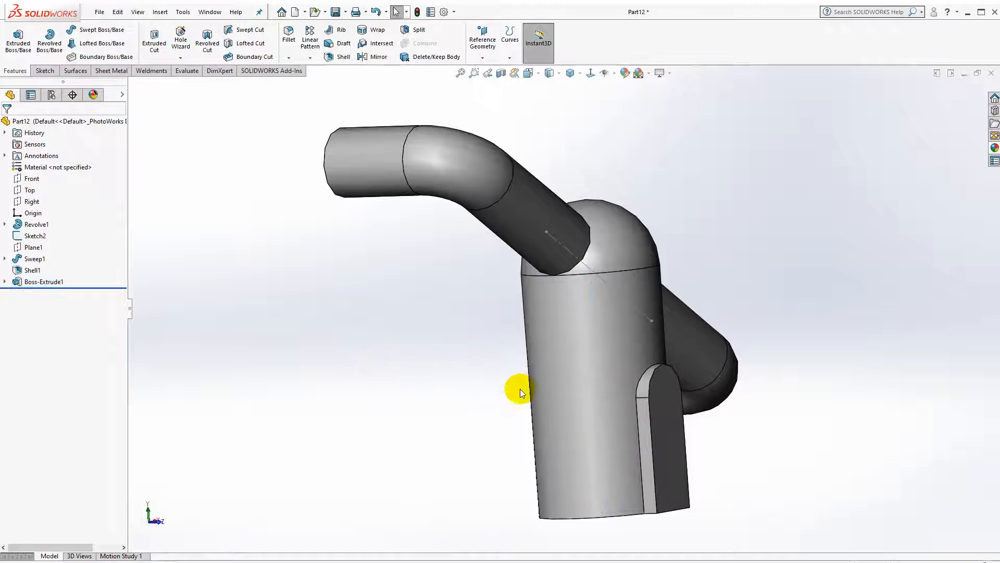
Sketch a circle of about 5.1 mm radius on the arch boss's flat face, centered on the rounded top's arc center
middle_drag(520, 389, 596, 420)
click(595, 420)
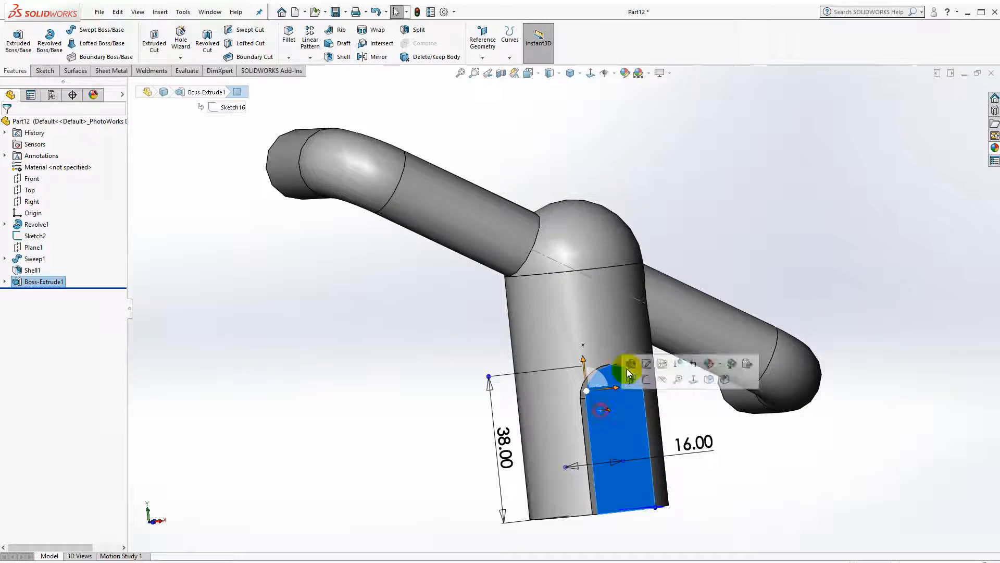
click(592, 74)
click(45, 70)
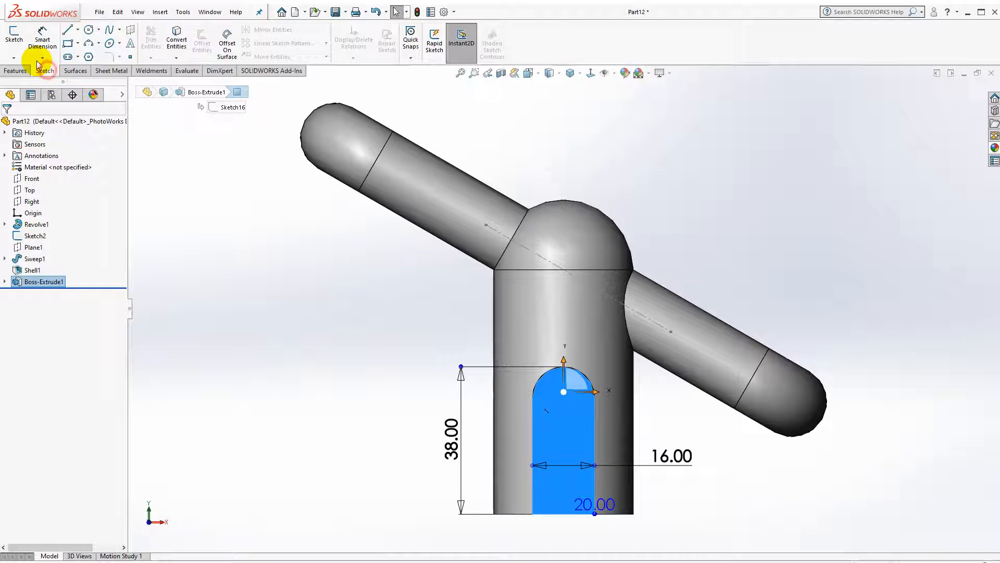
click(13, 37)
click(89, 30)
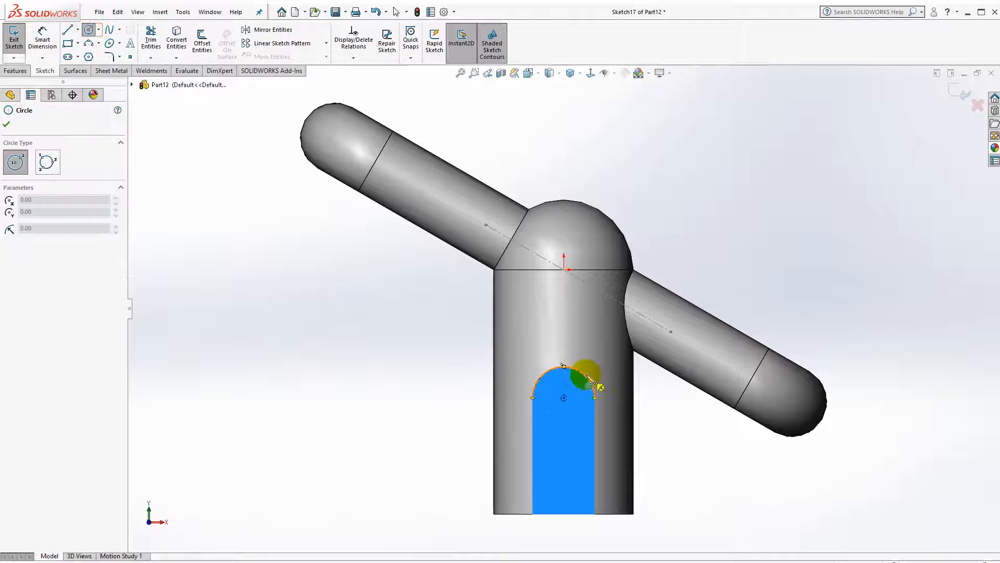
click(564, 398)
click(577, 412)
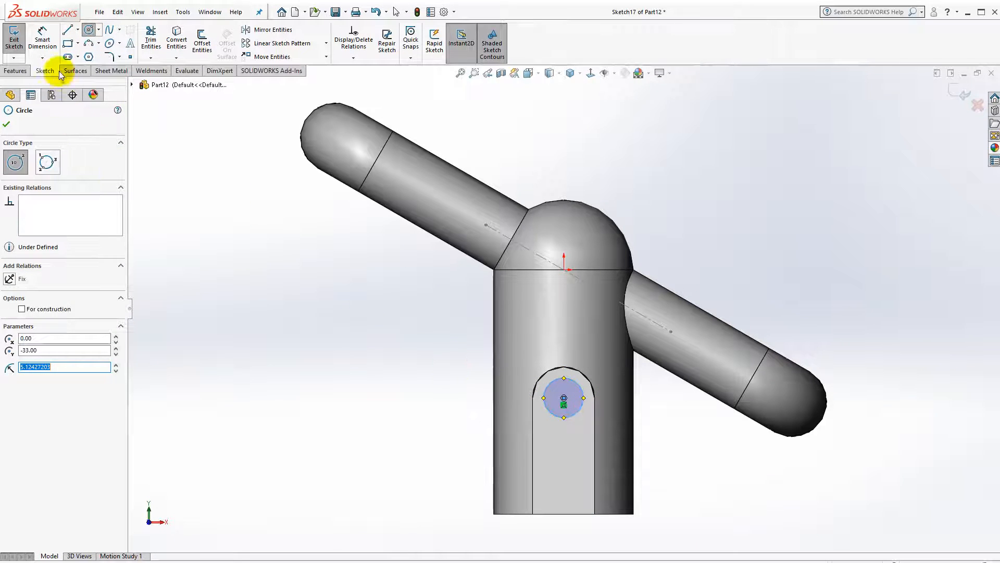
Dimension the circle's diameter as 8 mm
click(42, 37)
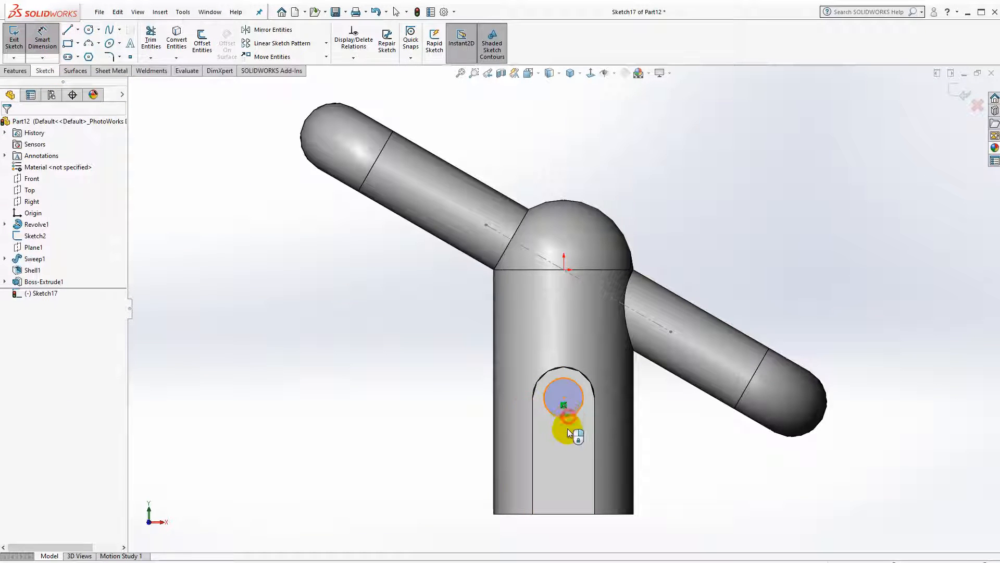
click(568, 429)
click(571, 448)
text(8)
key(Return)
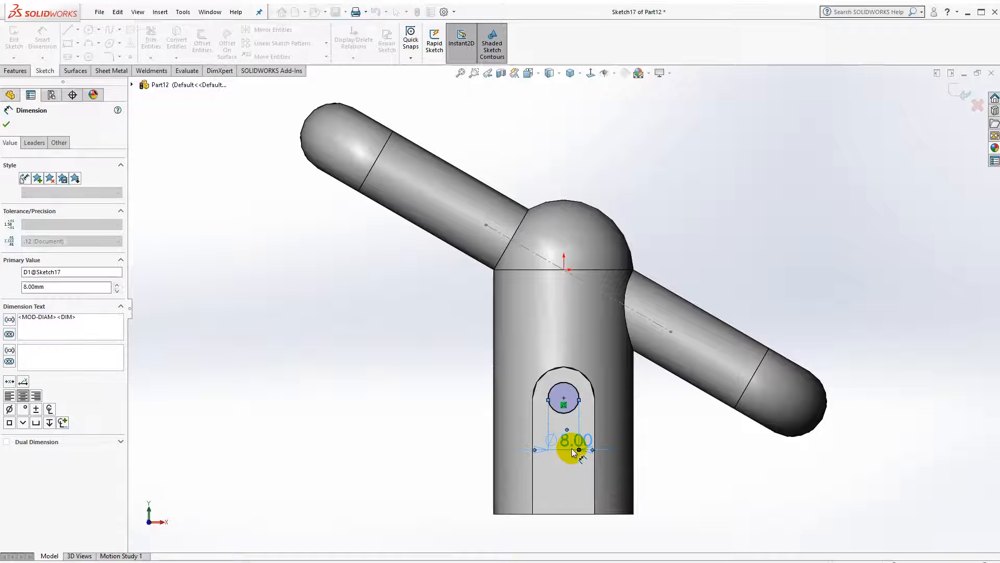
click(6, 124)
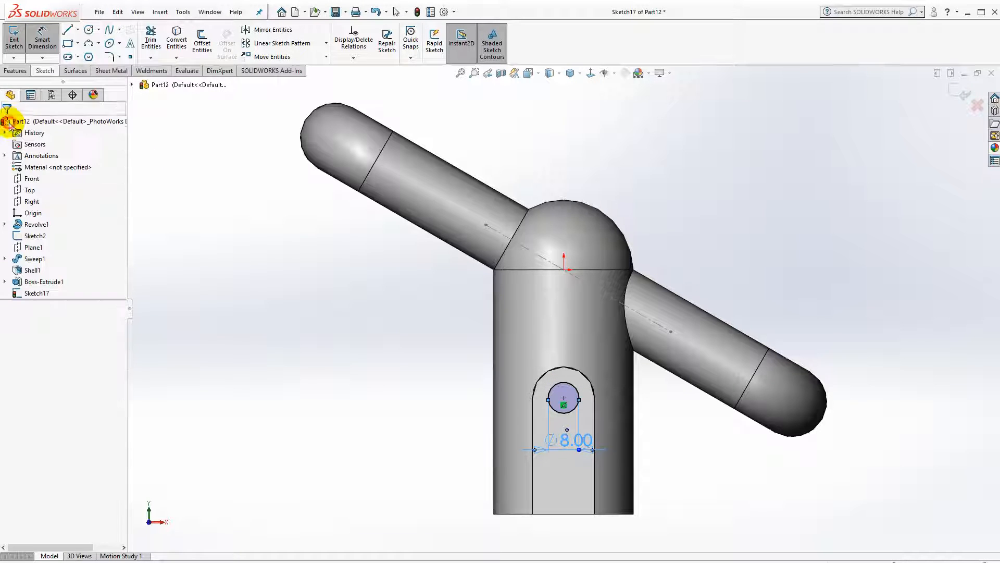
Cut-extrude the 8 mm circle through the arch boss with the Up To Next condition
click(21, 74)
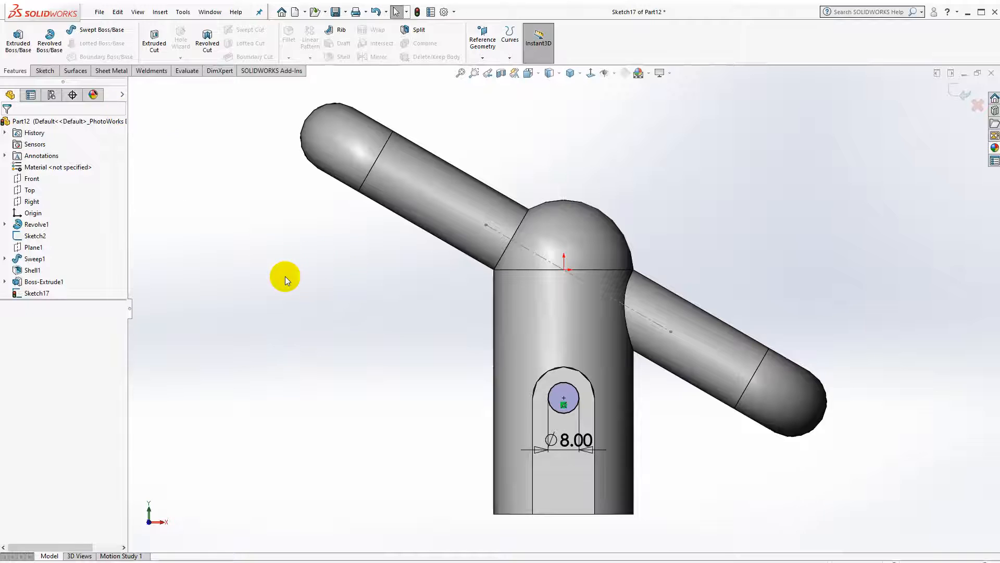
middle_drag(285, 276, 255, 282)
click(152, 37)
click(48, 187)
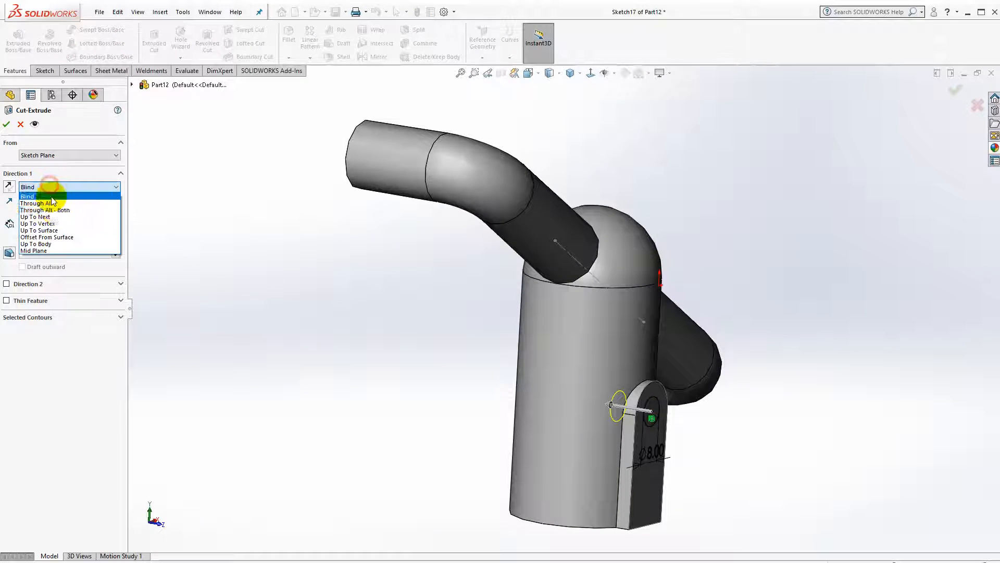
click(49, 212)
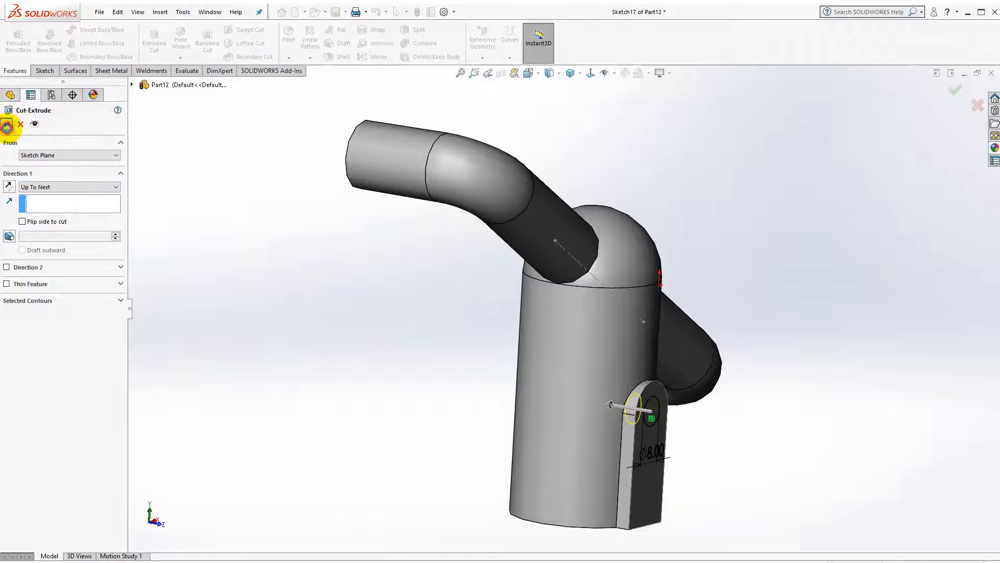
click(7, 125)
Start a sketch on the upper handle tube's annular end face and draw a sloping centerline down from the origin
middle_drag(451, 370, 392, 343)
middle_drag(723, 257, 693, 236)
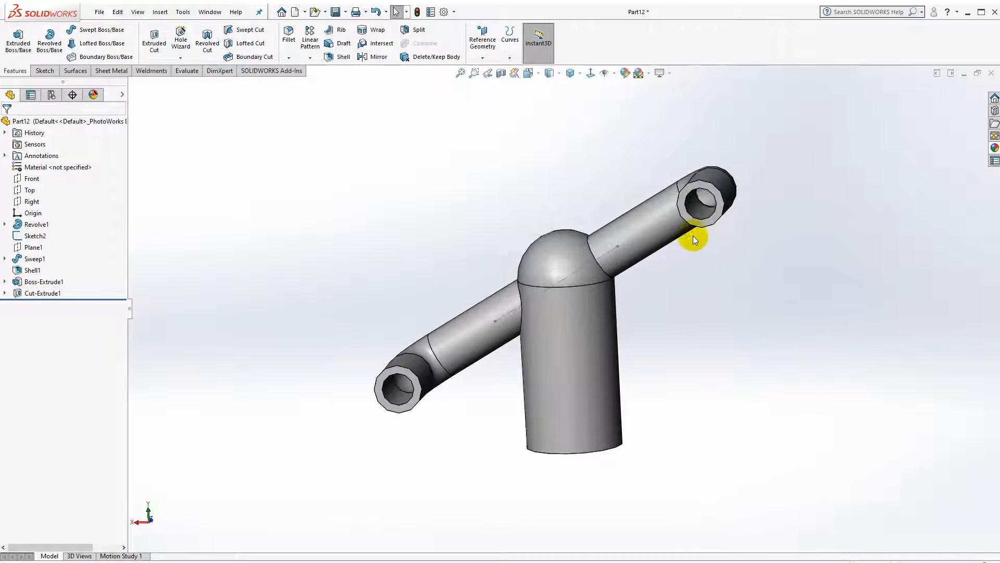
click(693, 222)
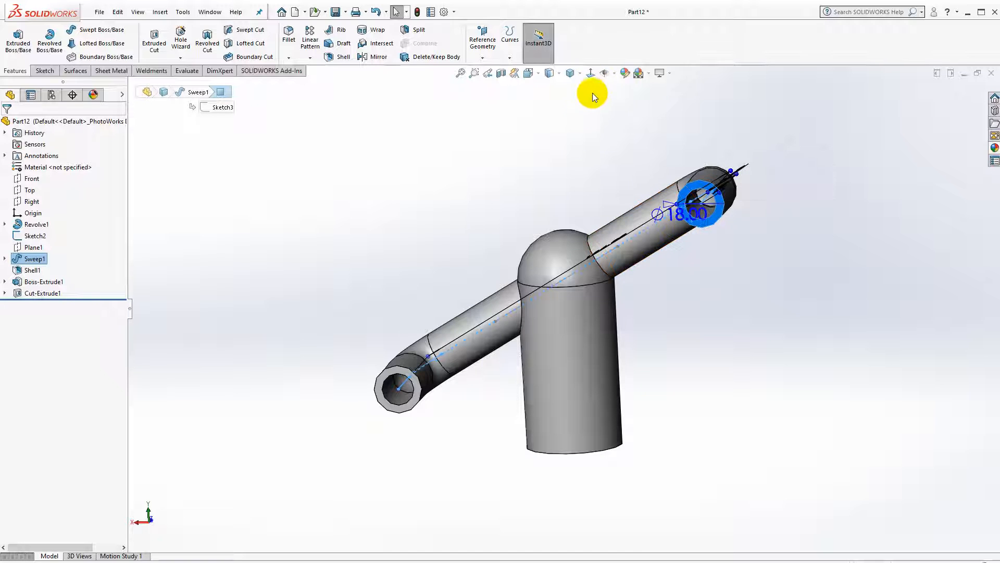
click(592, 75)
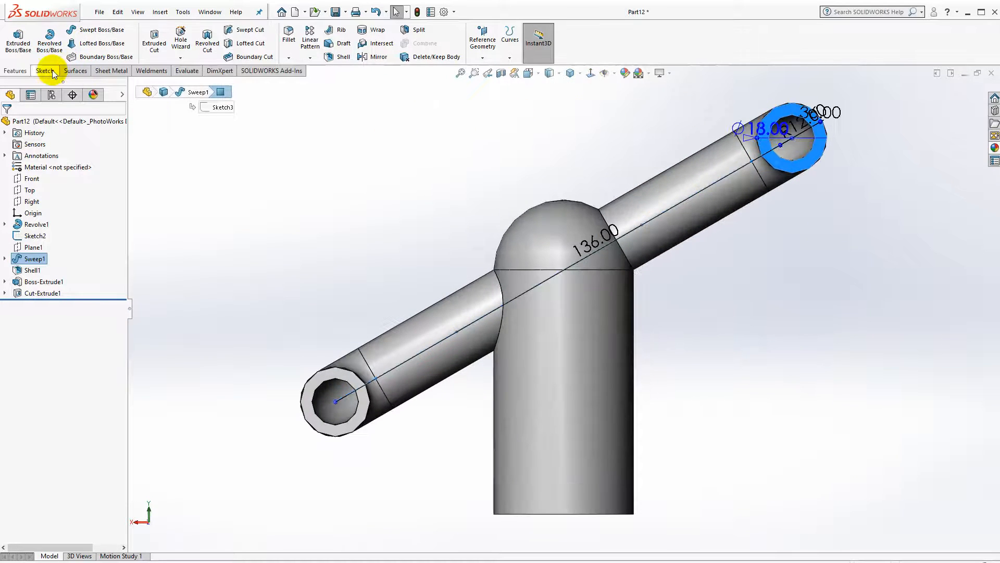
click(45, 71)
click(16, 40)
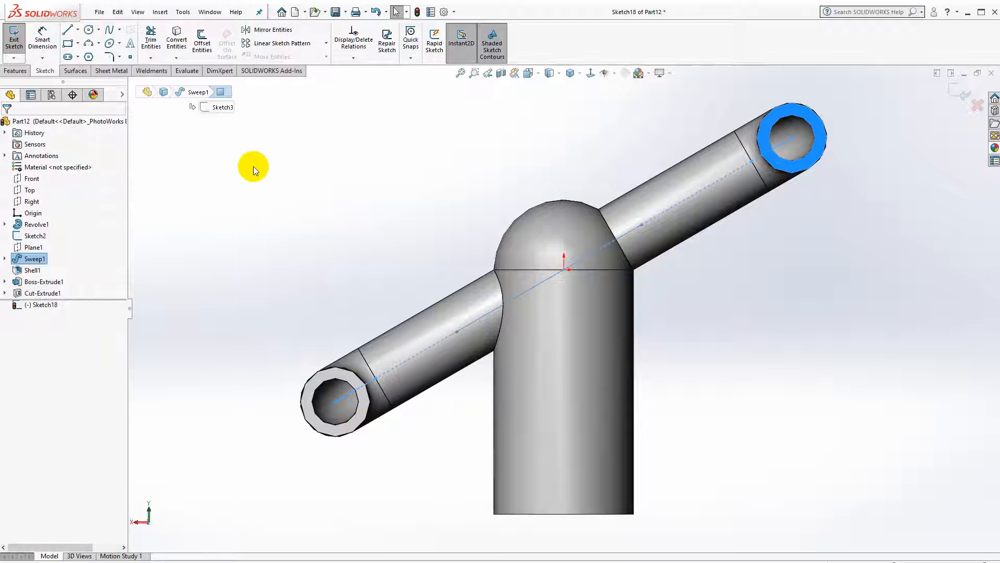
click(77, 30)
click(104, 54)
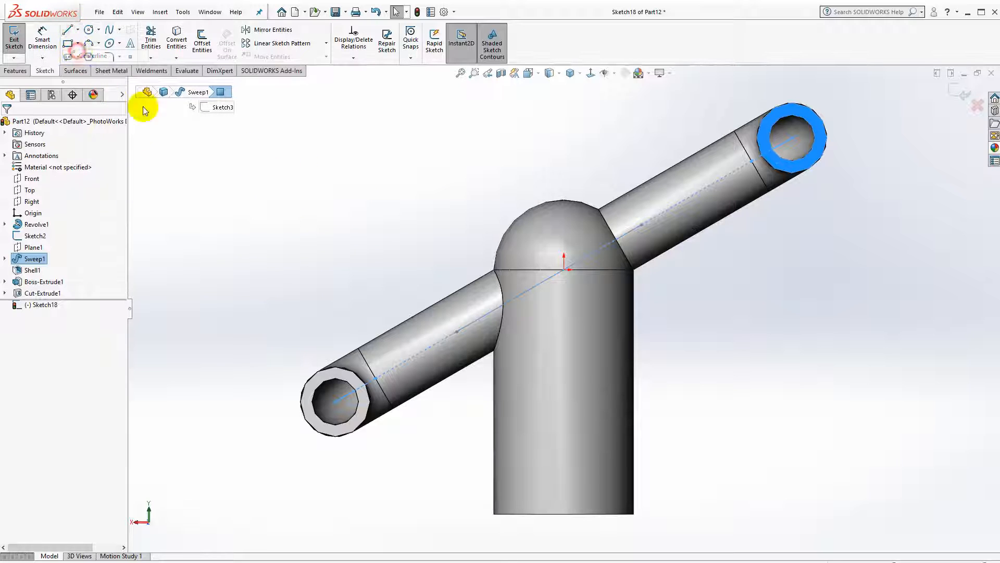
click(563, 269)
key(Escape)
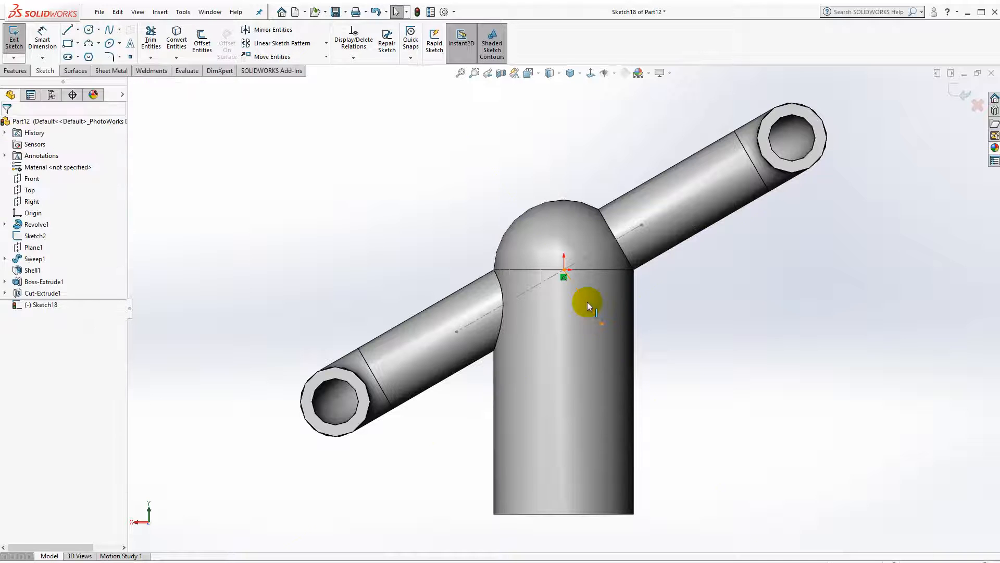
Make the new centerline perpendicular to the handle's sloped construction line
click(587, 301)
ctrl+click(583, 258)
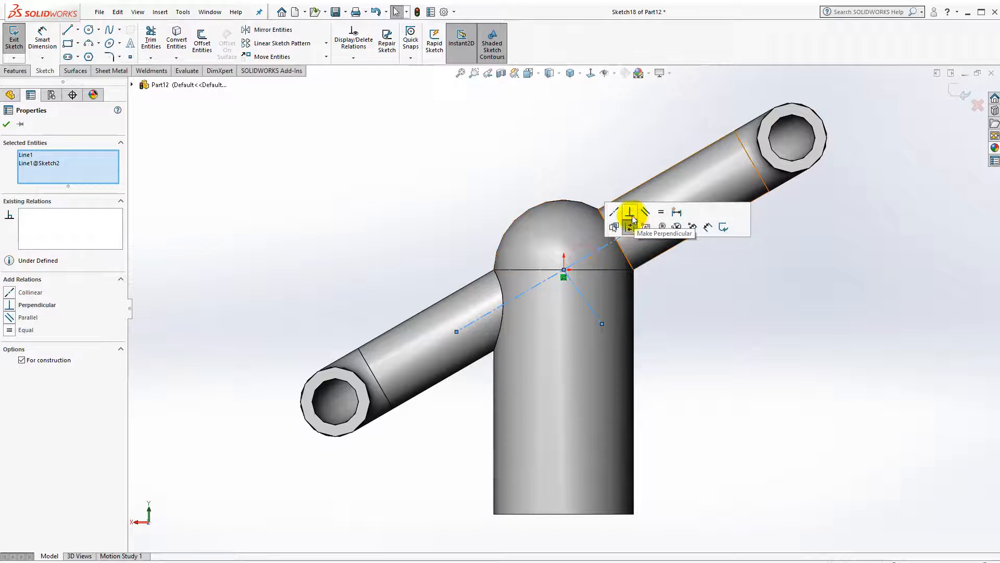
click(630, 212)
click(419, 156)
key(f)
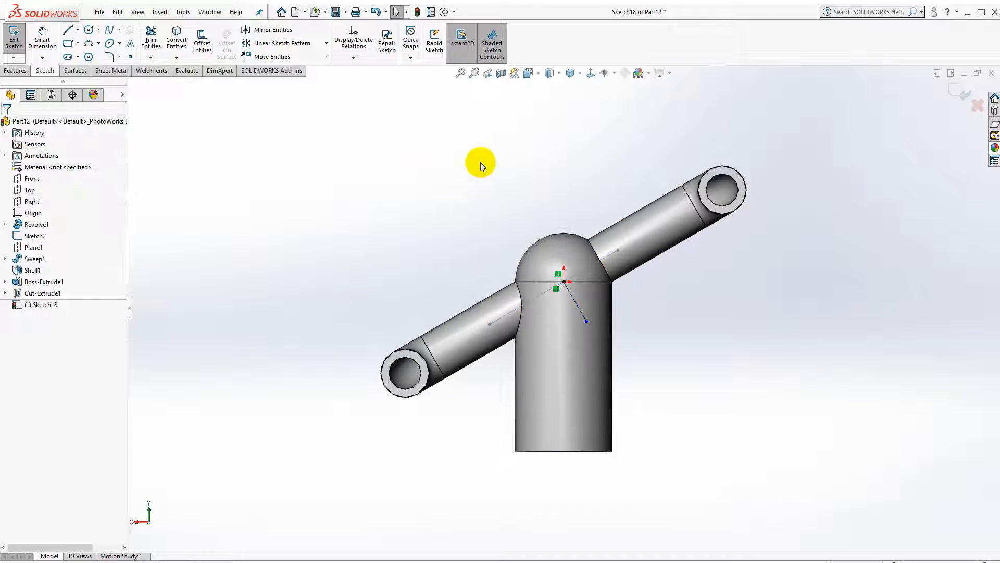
click(68, 56)
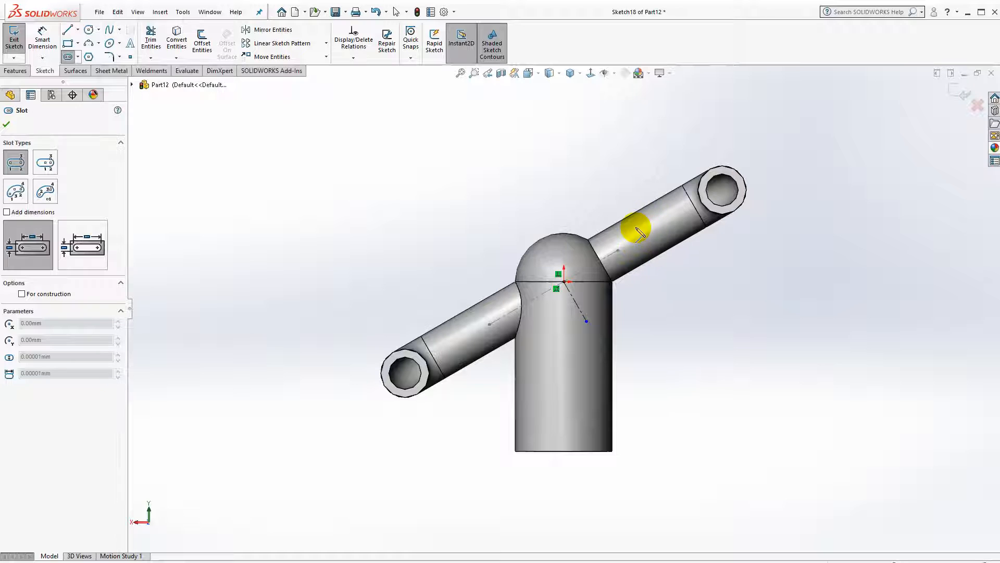
key(Escape)
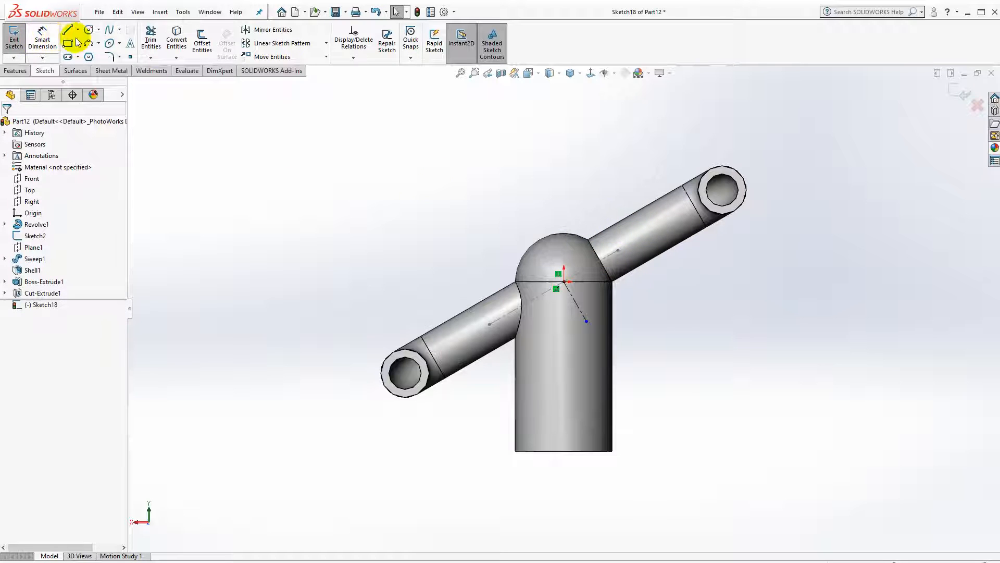
click(68, 57)
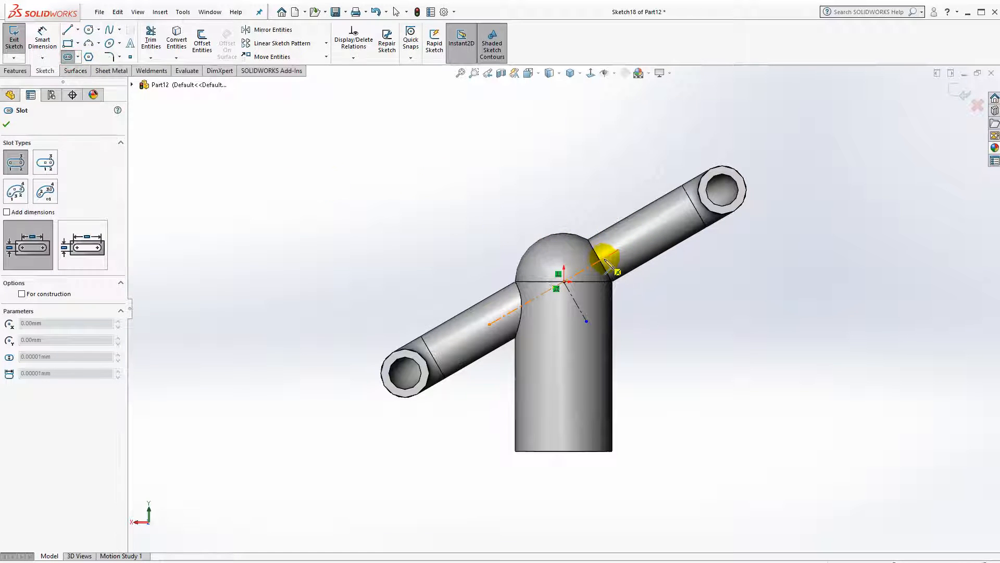
click(604, 258)
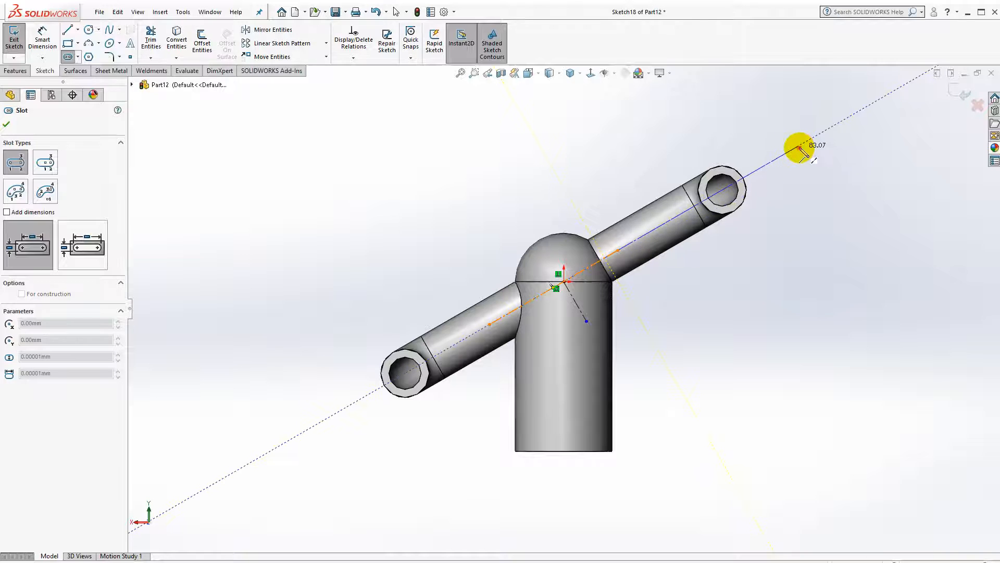
click(801, 148)
key(Escape)
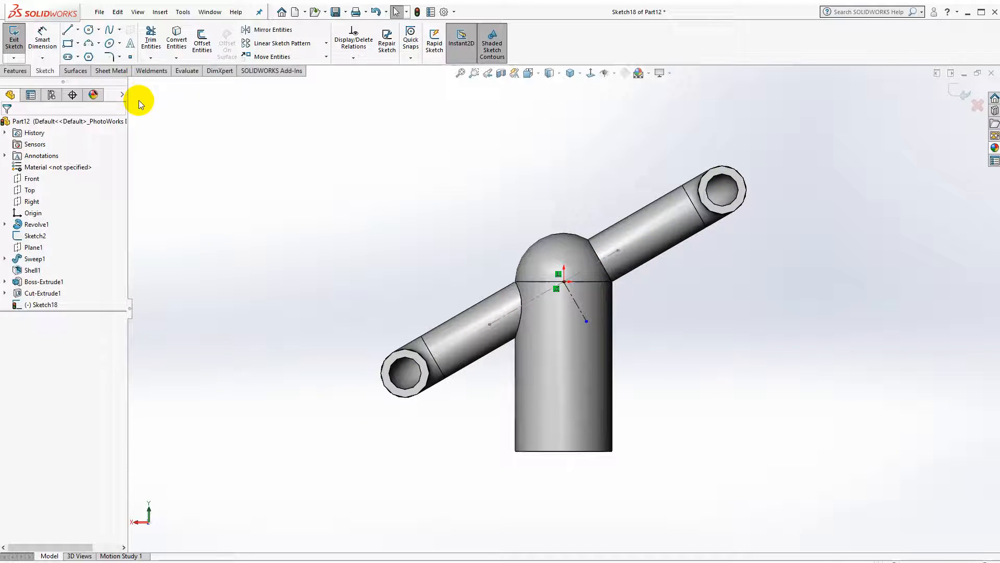
Sketch a straight slot along the handle's sloped axis, from beside the dome to beyond the upper tube end and wider than the tube
click(68, 57)
click(611, 255)
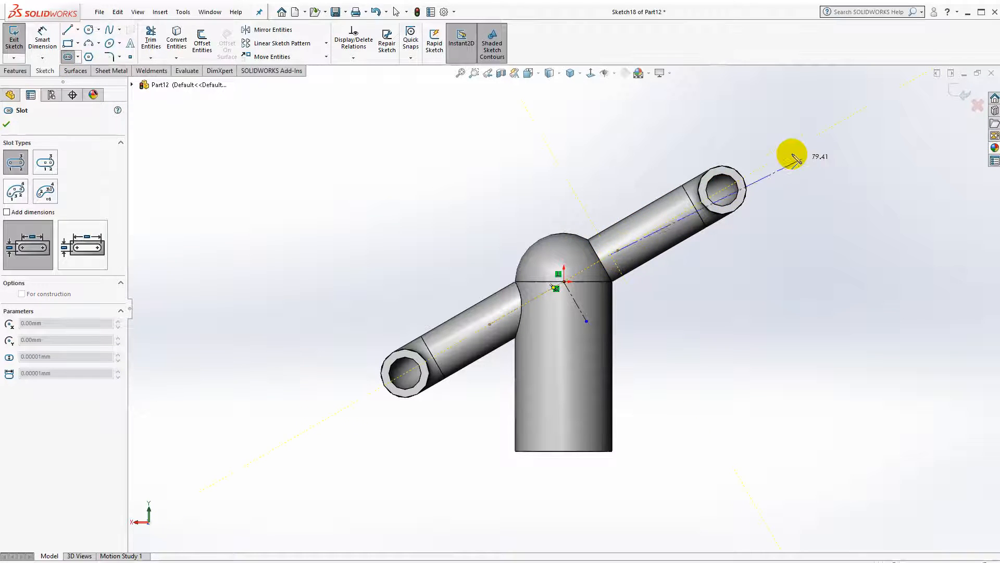
click(788, 150)
click(786, 180)
key(Escape)
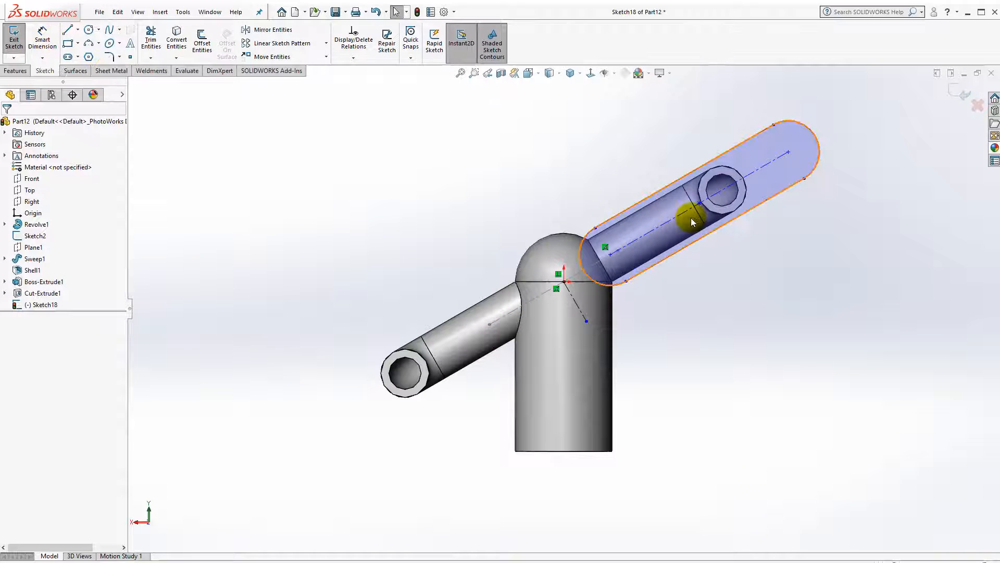
Make the midpoint of the slot's centerline concentric with the bore edge of the upper handle tube's end
scroll(704, 211, down, 5)
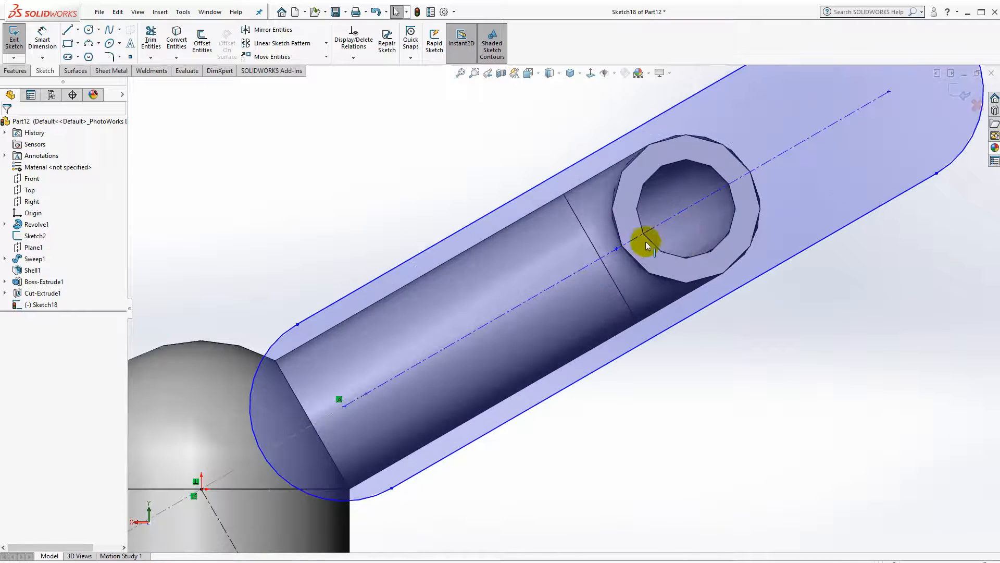
click(620, 248)
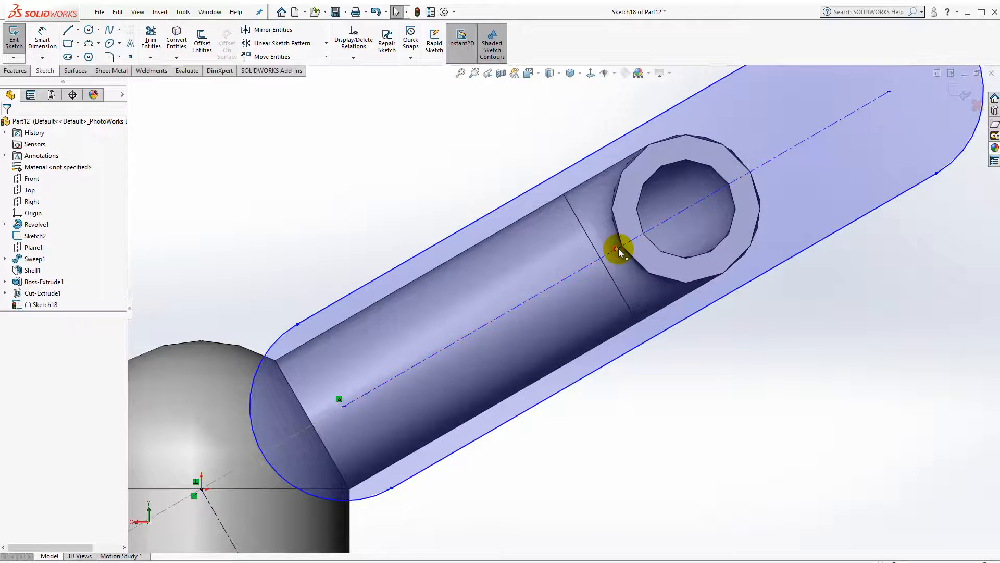
ctrl+click(688, 165)
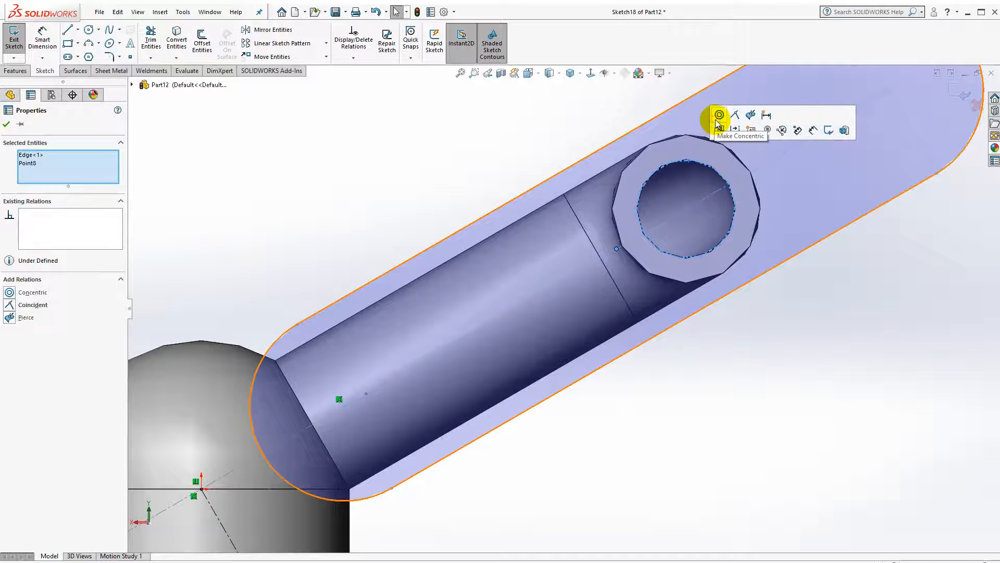
click(719, 116)
click(458, 124)
scroll(522, 190, up, 5)
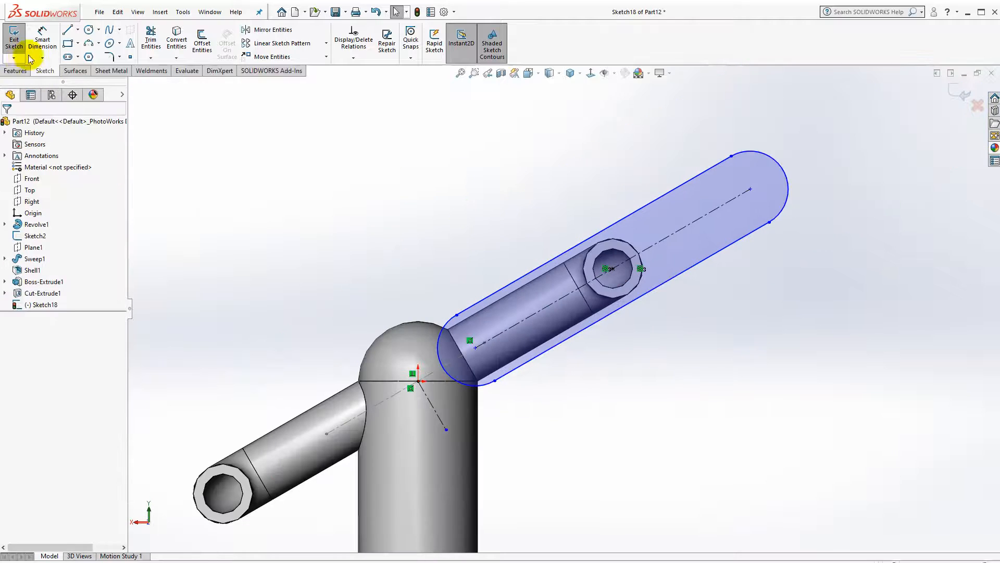
Dimension the slot's centre-to-centre length as 36 mm
click(43, 40)
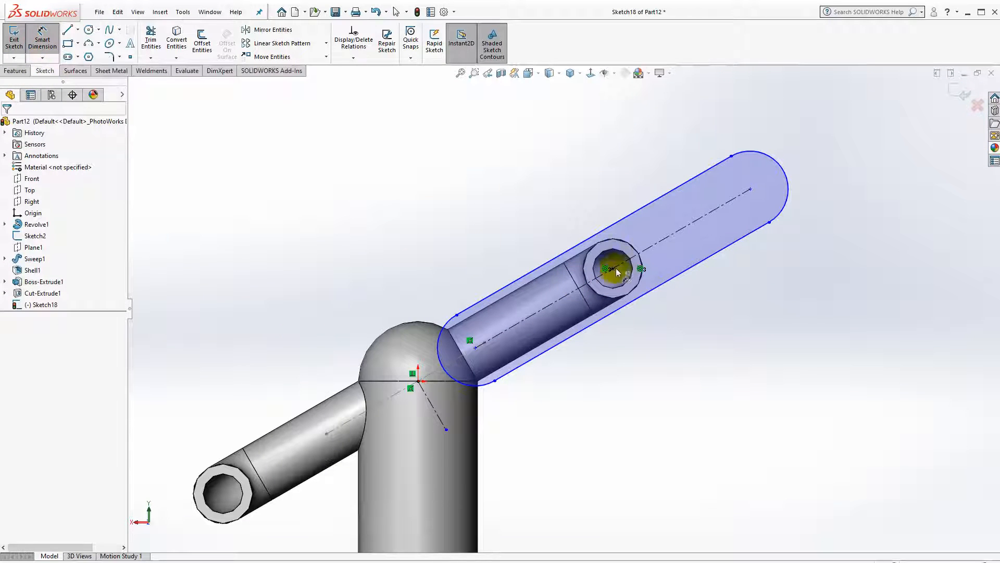
click(650, 250)
click(706, 321)
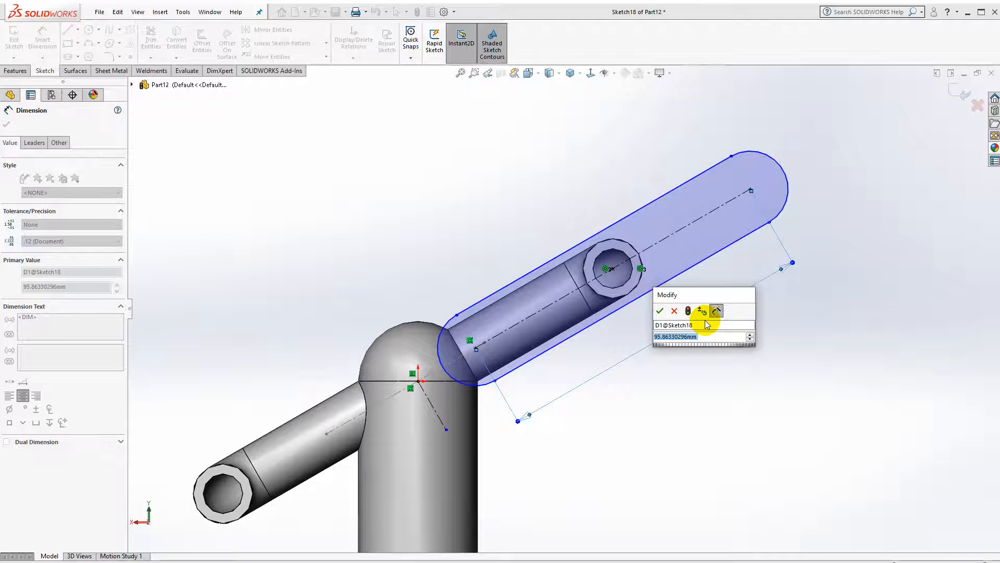
text(36)
key(Return)
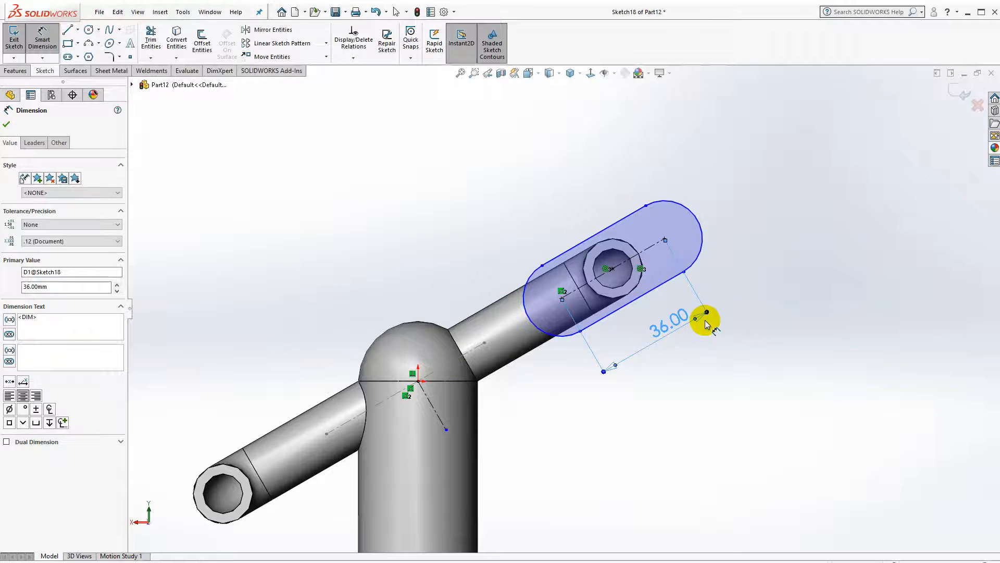
Dimension the slot's overall width between its two straight sides as 20 mm
click(618, 226)
click(672, 284)
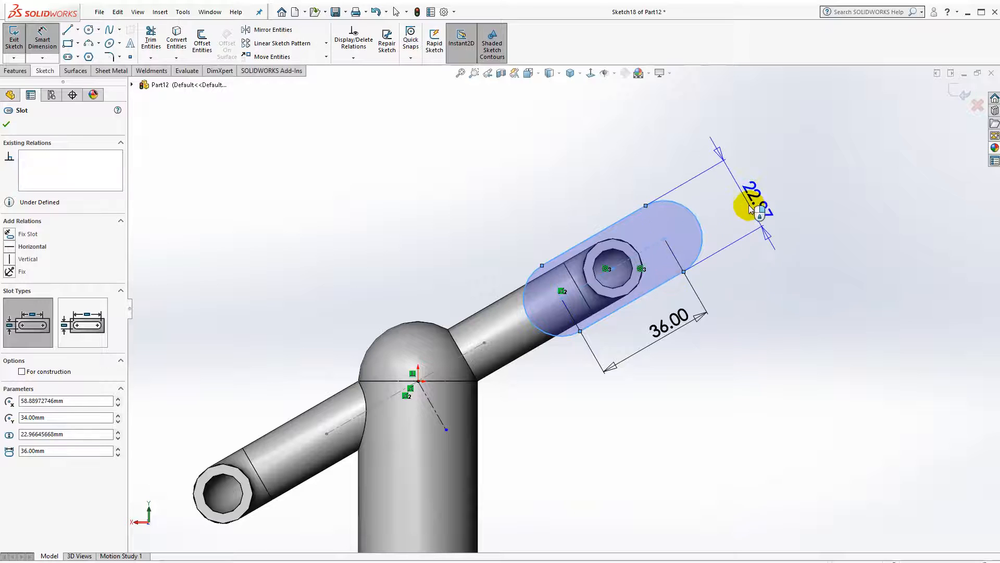
click(745, 207)
text(20)
key(Return)
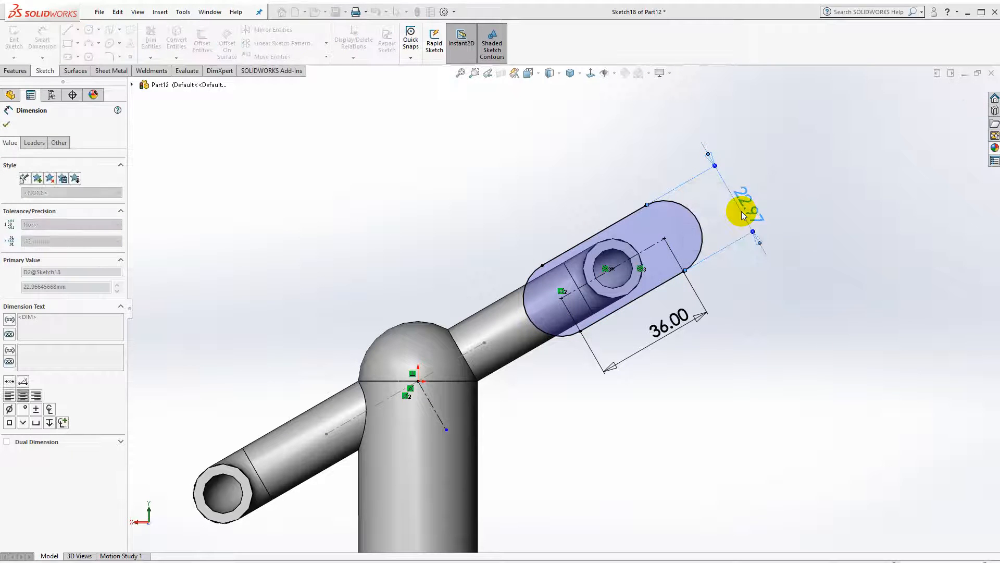
key(Escape)
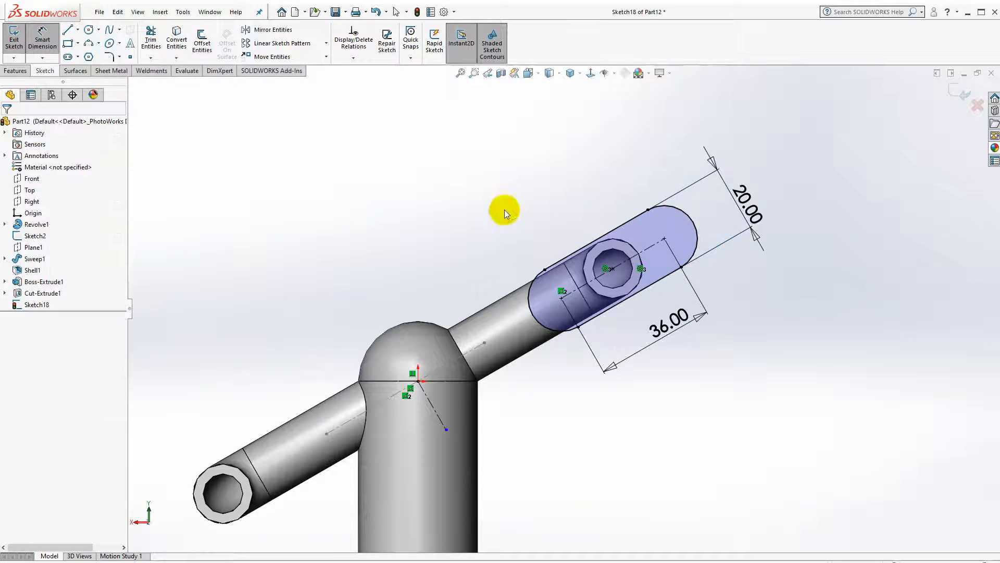
Sketch a circle of about 4 mm radius at the centre of each rounded end of the slot
click(88, 30)
scroll(668, 265, down, 2)
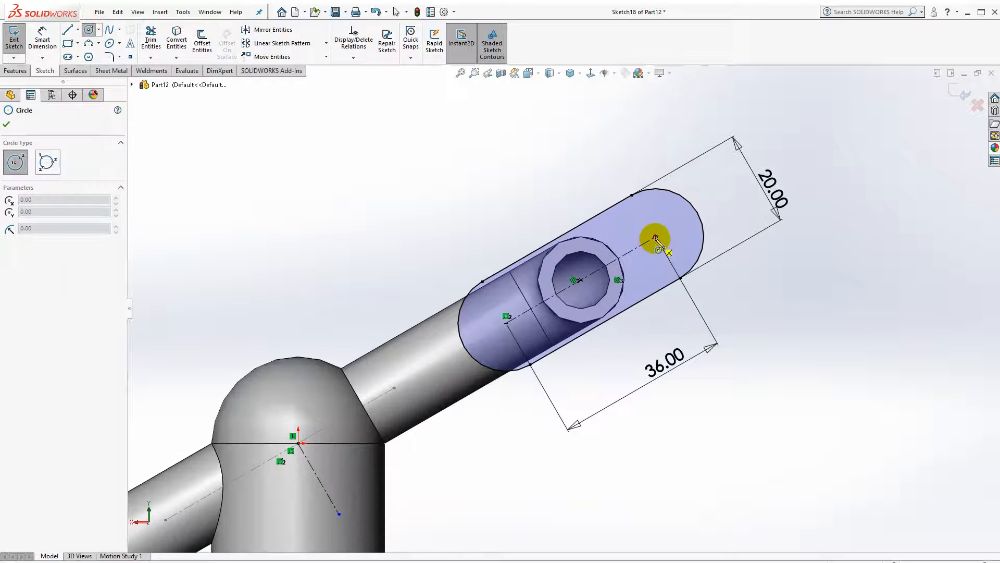
click(666, 237)
click(675, 237)
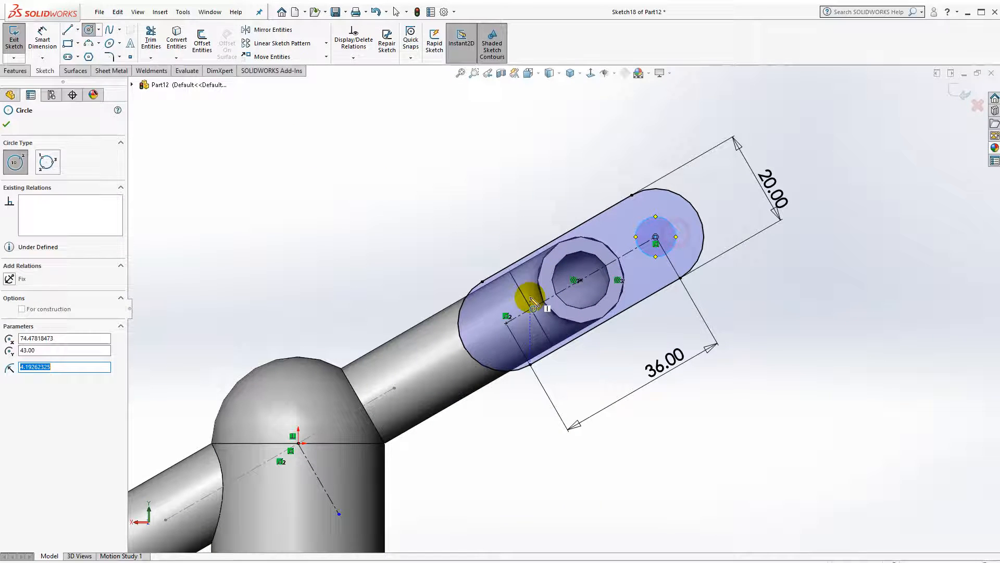
click(506, 323)
click(502, 345)
key(Escape)
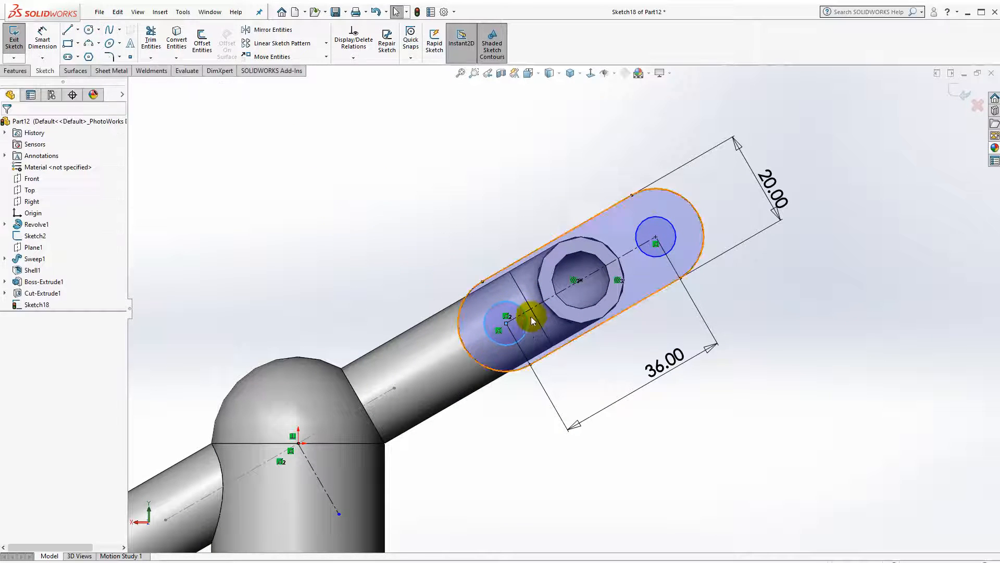
Make the two circles inside the slot equal and dimension their diameter as 7 mm
click(503, 303)
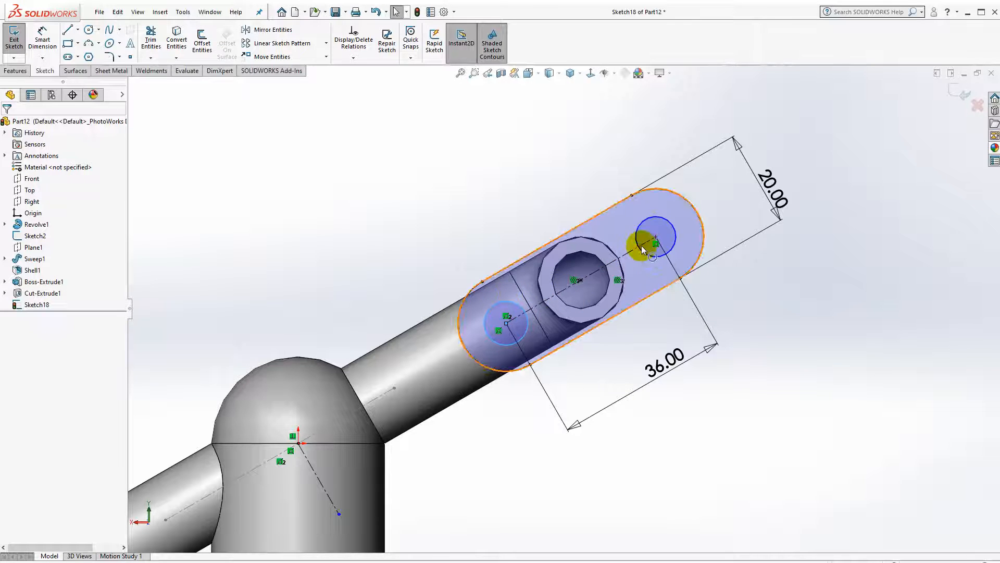
ctrl+click(643, 230)
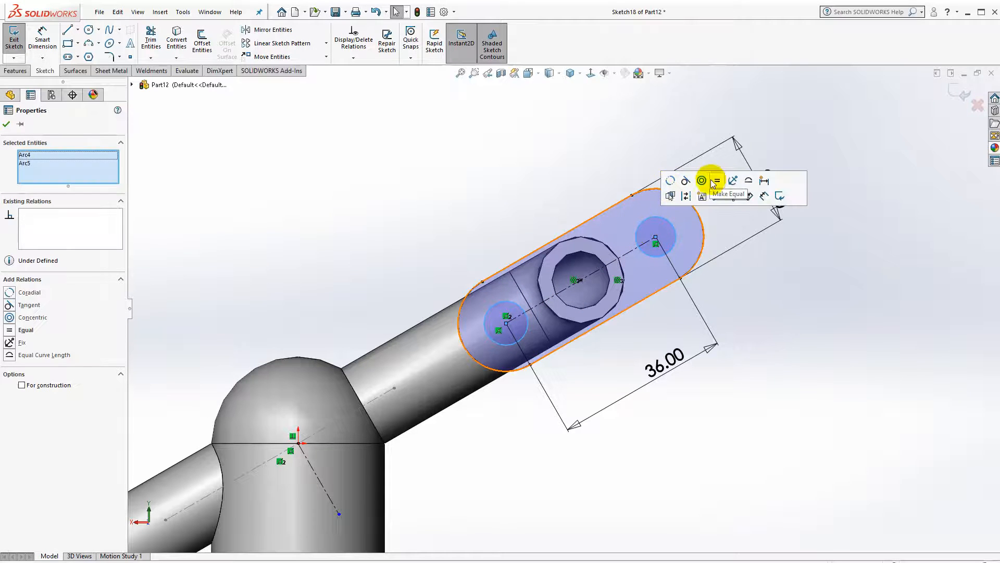
click(715, 182)
click(42, 39)
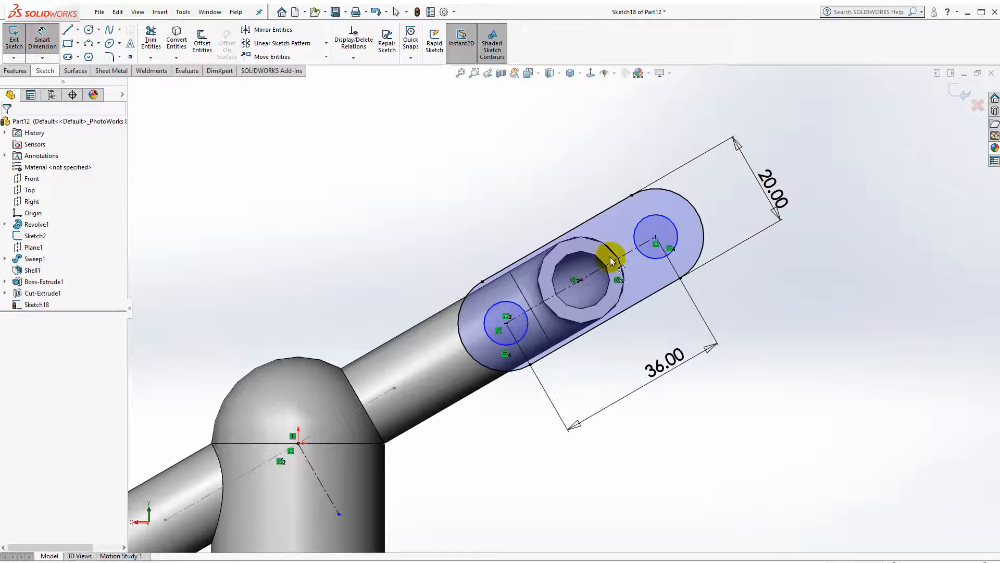
click(638, 231)
click(547, 190)
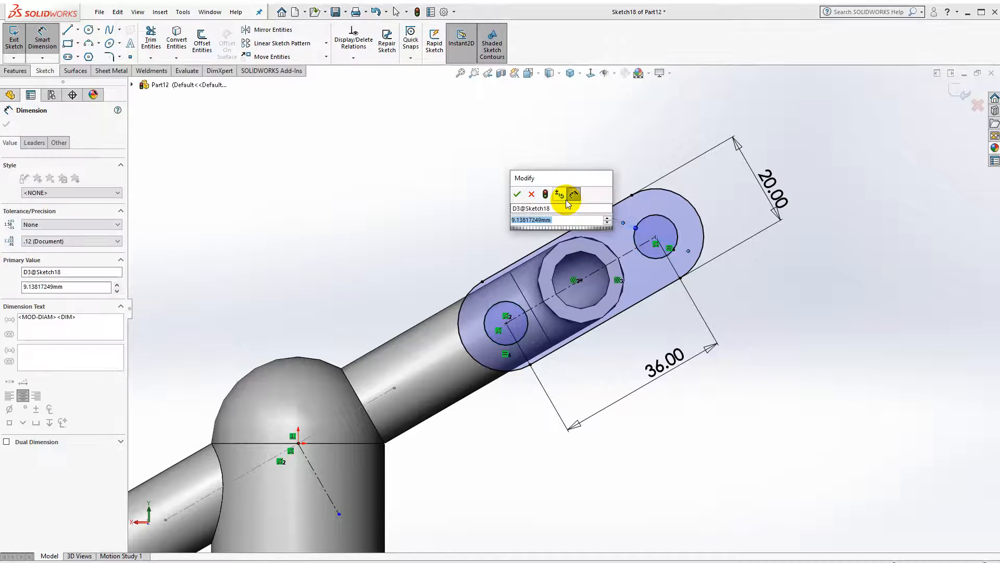
text(7)
key(Return)
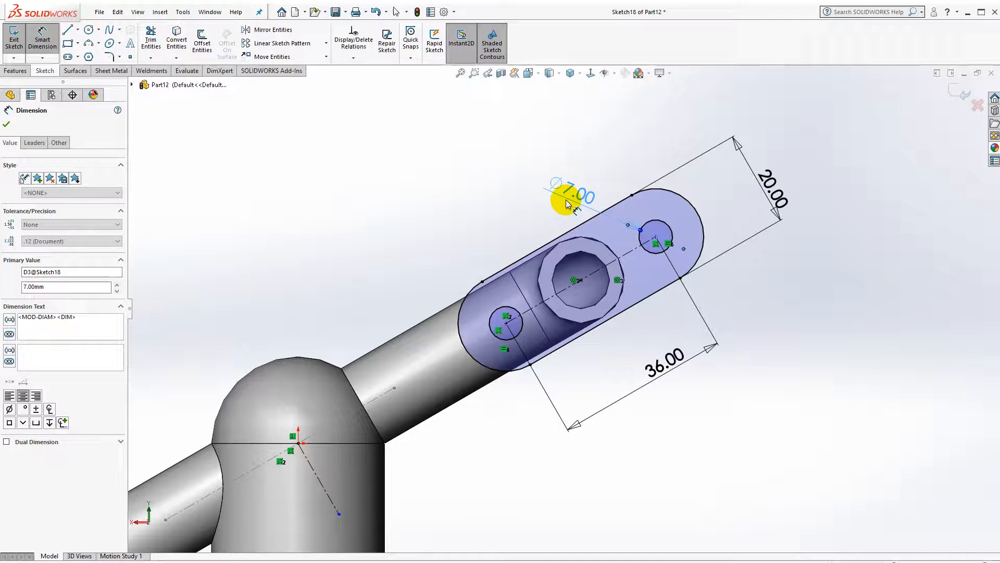
key(Escape)
Convert the outer circular edge of the upper tube's end face into a circle in the slot sketch
click(586, 238)
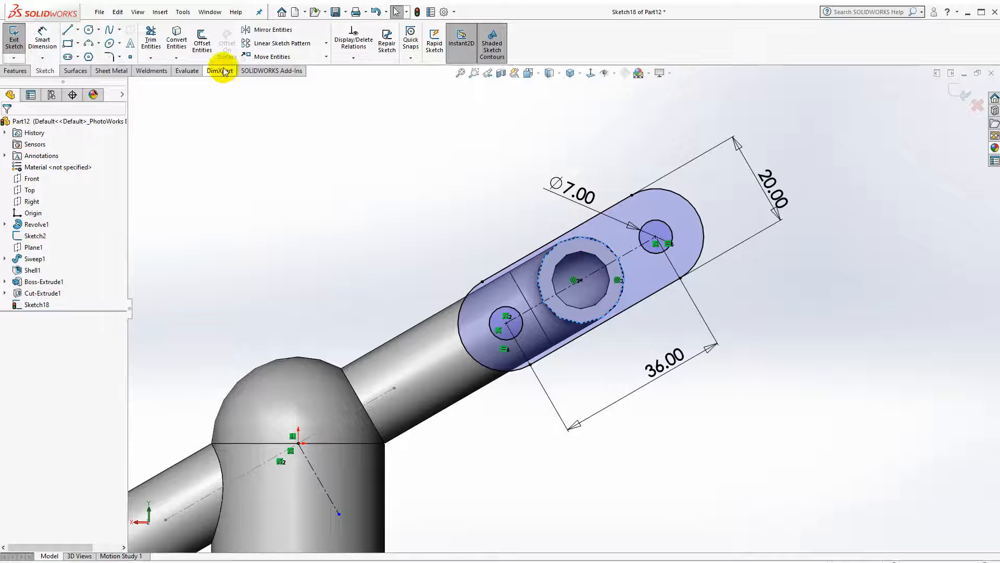
click(177, 39)
mouse_move(440, 274)
middle_down()
mouse_move(486, 290)
mouse_move(502, 319)
mouse_move(485, 337)
middle_up()
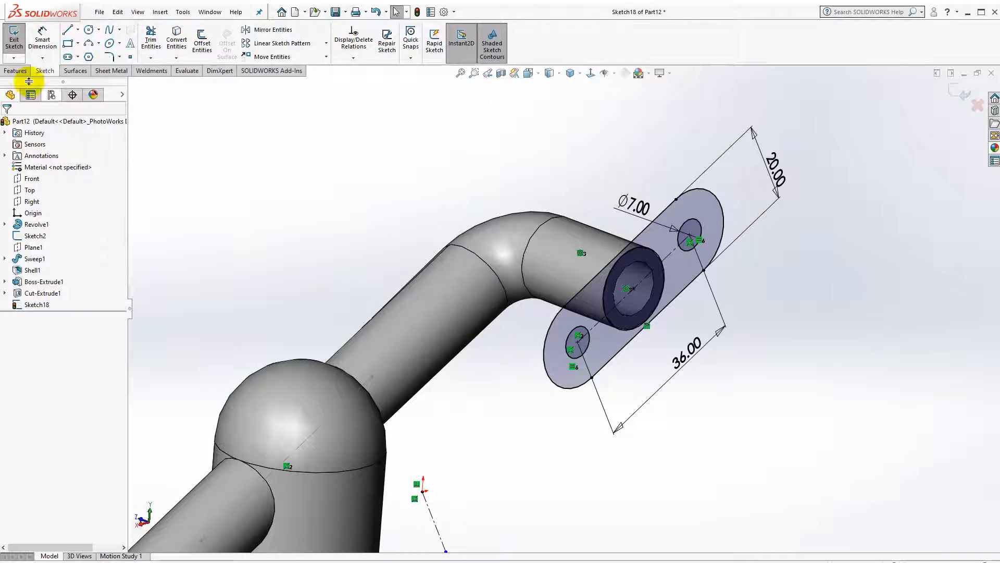
middle_drag(306, 217, 229, 168)
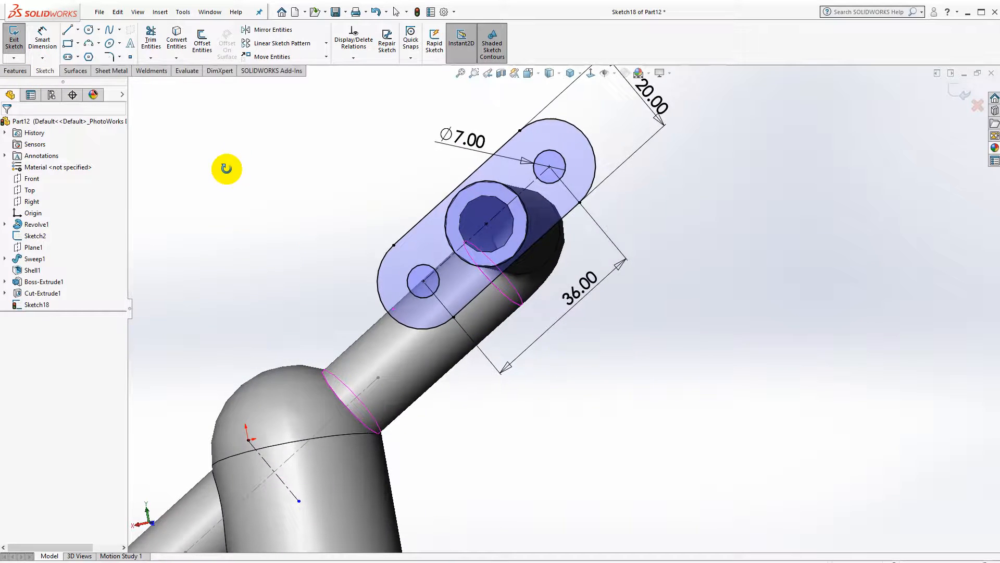
Mirror the slot, its two hole circles and the converted tube circle about the centerline perpendicular to the handle, keeping the originals
click(273, 30)
key(z)
key(z)
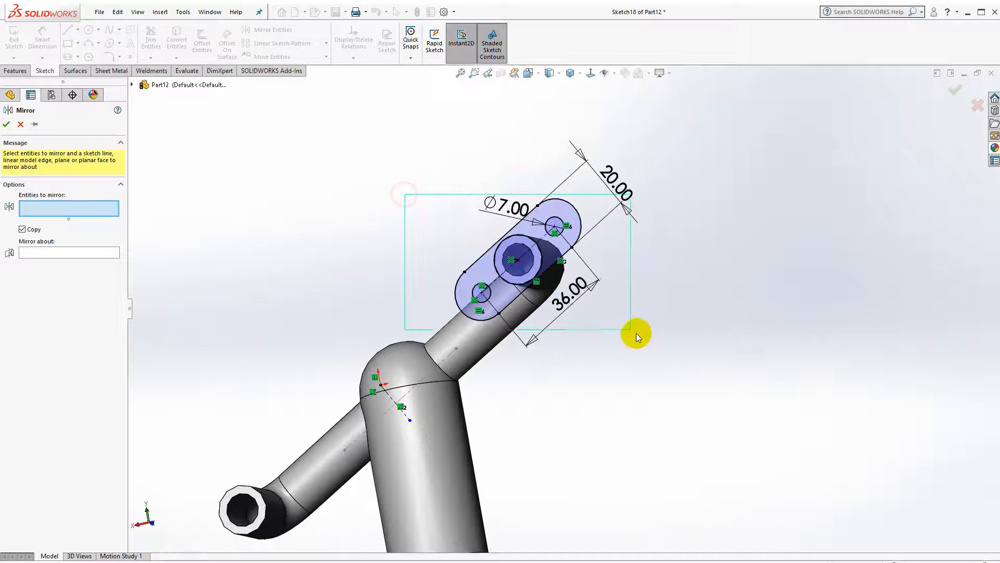
drag(636, 333, 583, 323)
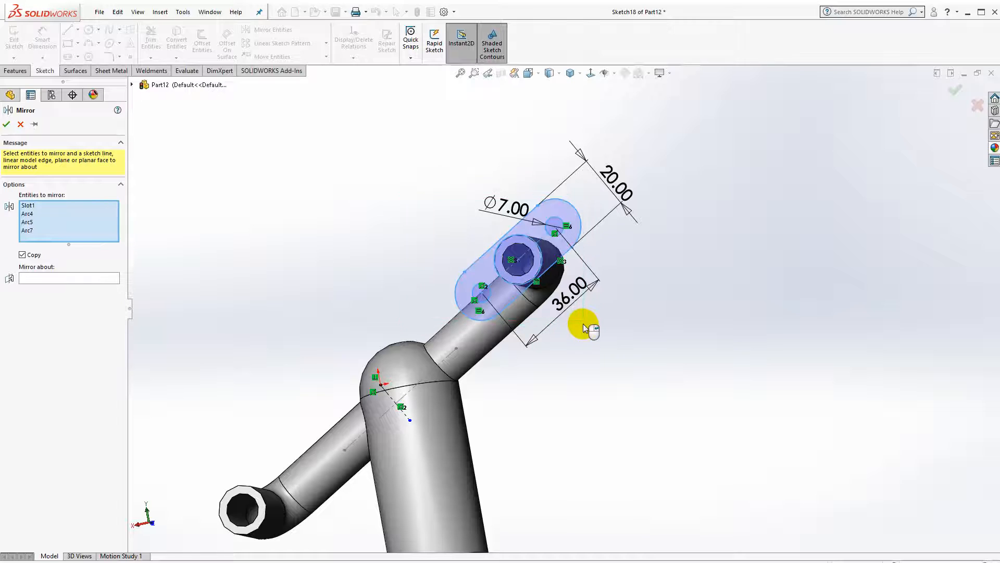
click(81, 278)
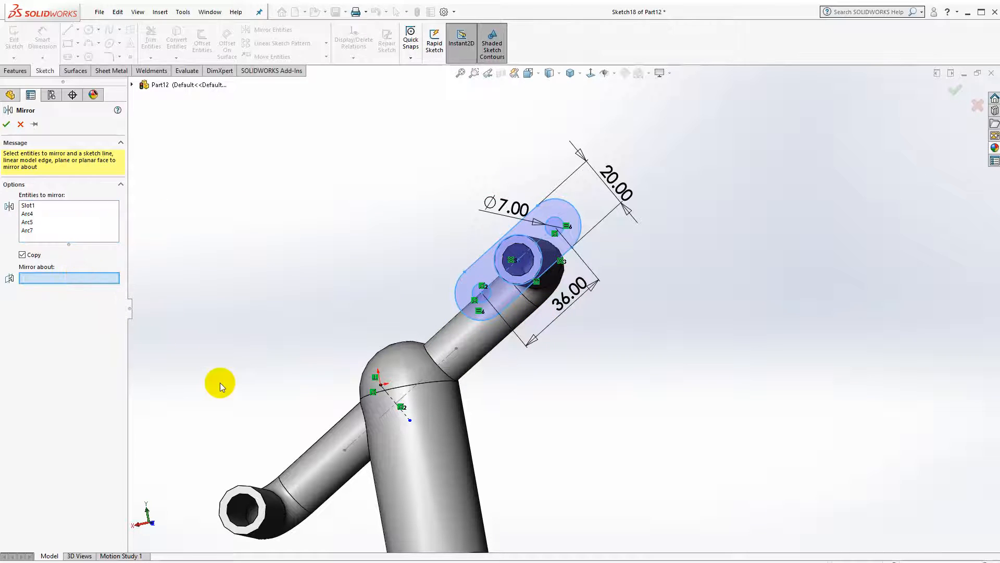
click(408, 414)
mouse_move(277, 373)
middle_down()
mouse_move(357, 417)
mouse_move(398, 379)
middle_up()
click(67, 204)
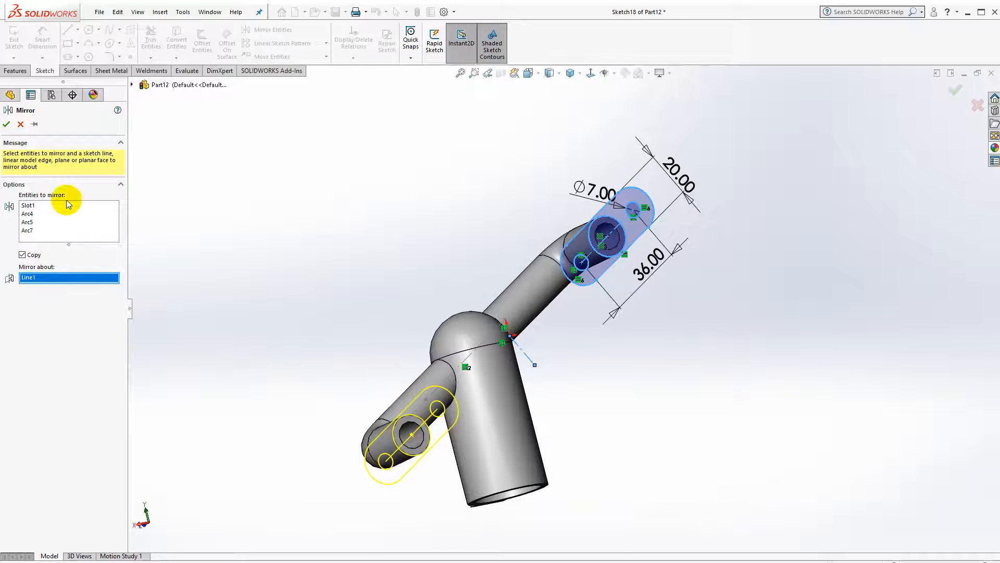
click(7, 126)
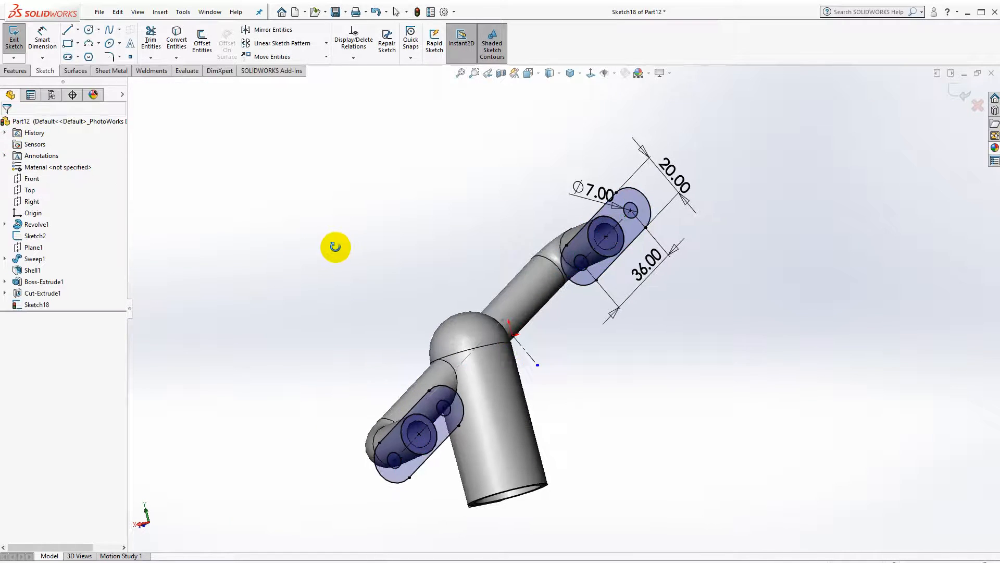
Extrude both slot profiles as a blind boss 4 mm deep, reversed toward the handle tubes and merged with the body
click(20, 76)
click(18, 39)
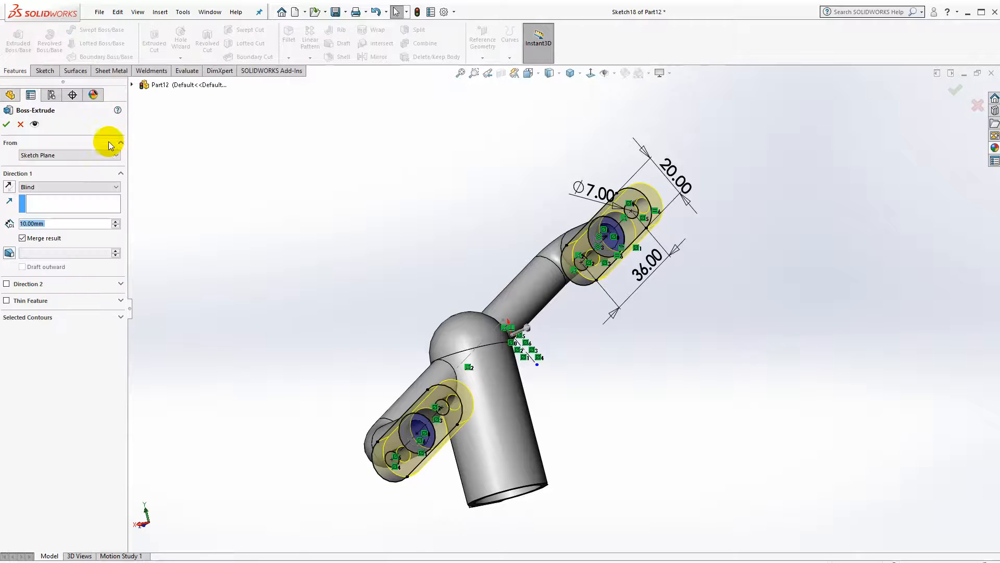
middle_drag(361, 261, 406, 287)
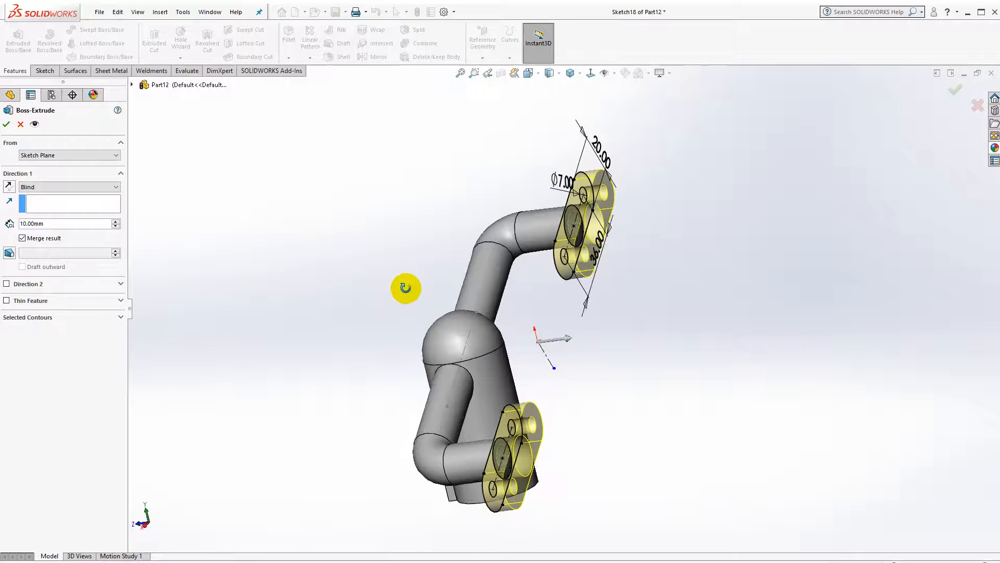
click(8, 186)
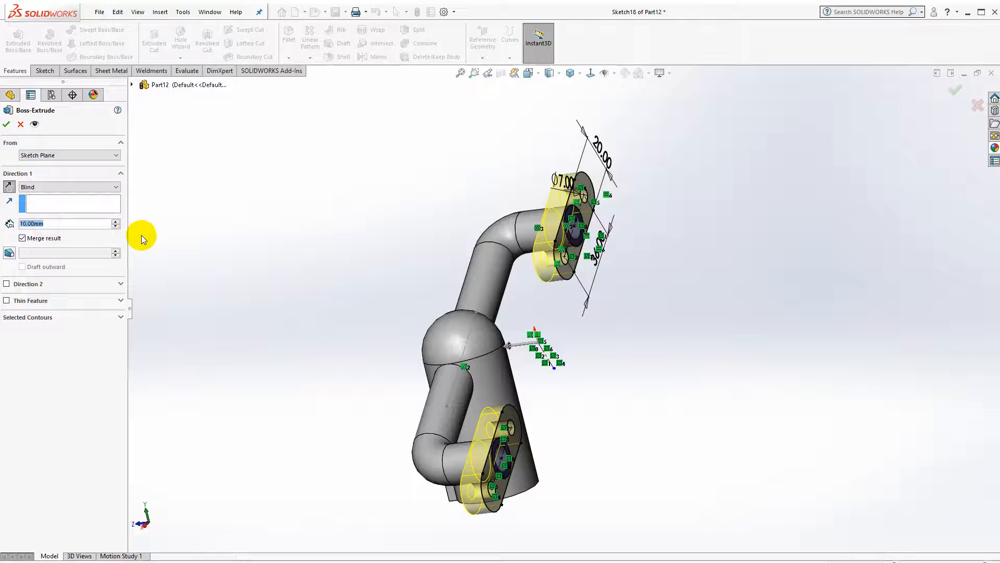
text(4)
key(Return)
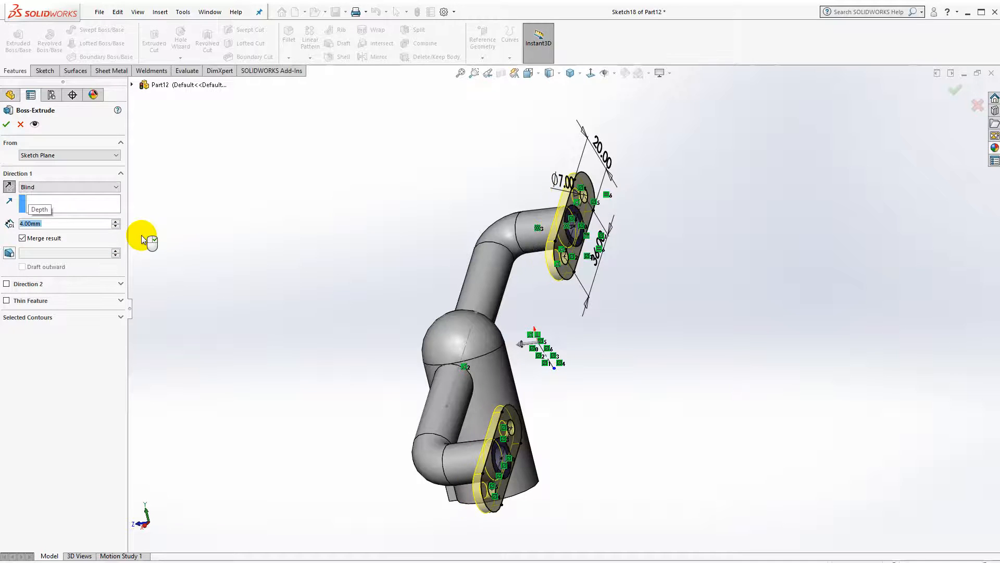
click(7, 124)
click(357, 233)
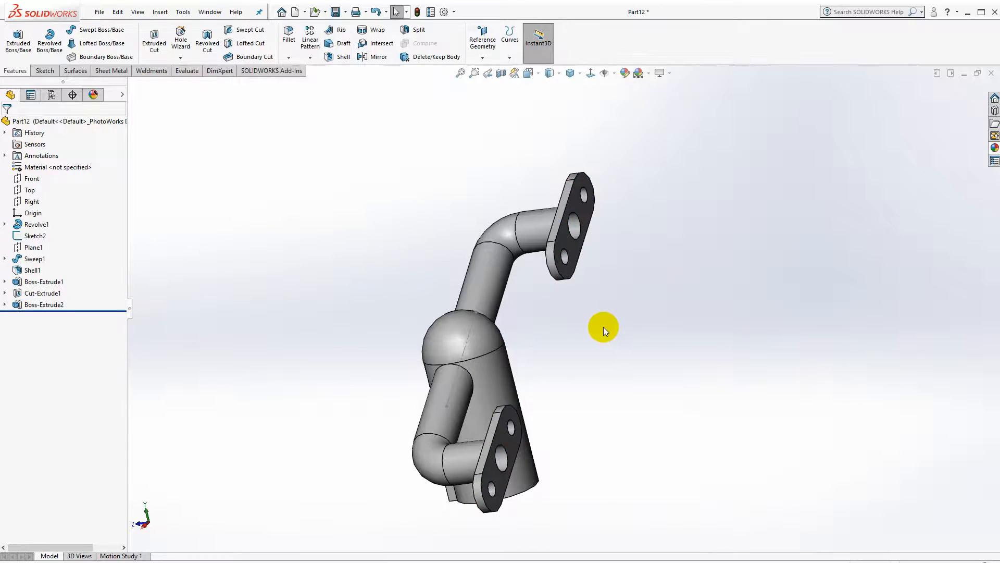
Inspect the finished part from several sides, return to the isometric view and evaluate its mass properties
middle_drag(603, 327, 546, 112)
click(572, 87)
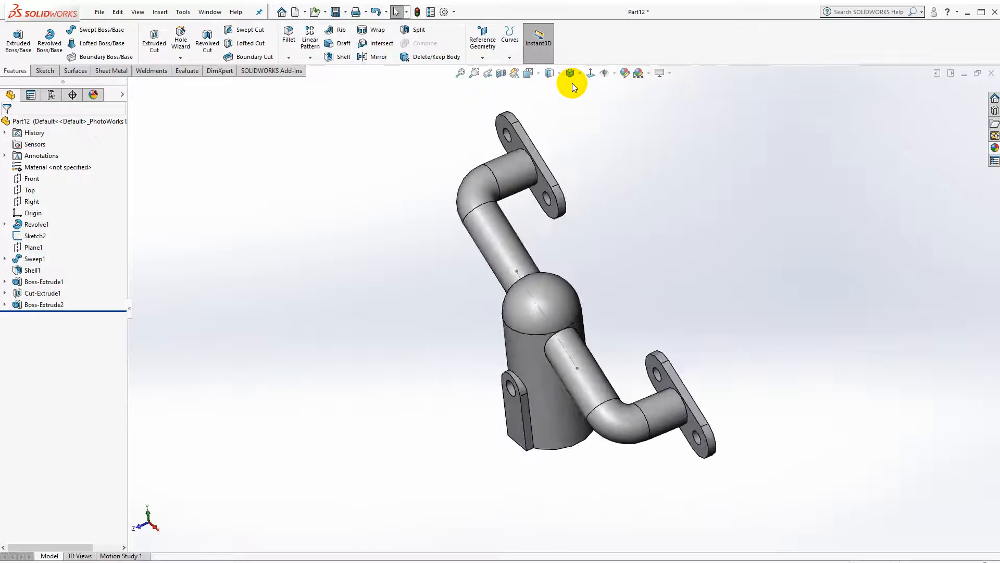
middle_drag(710, 302, 548, 115)
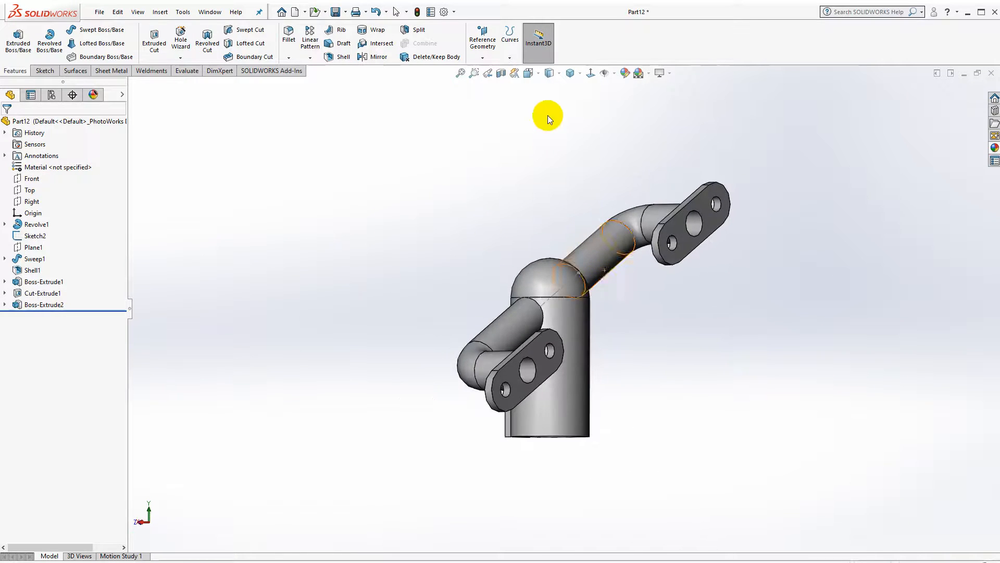
click(574, 73)
click(578, 86)
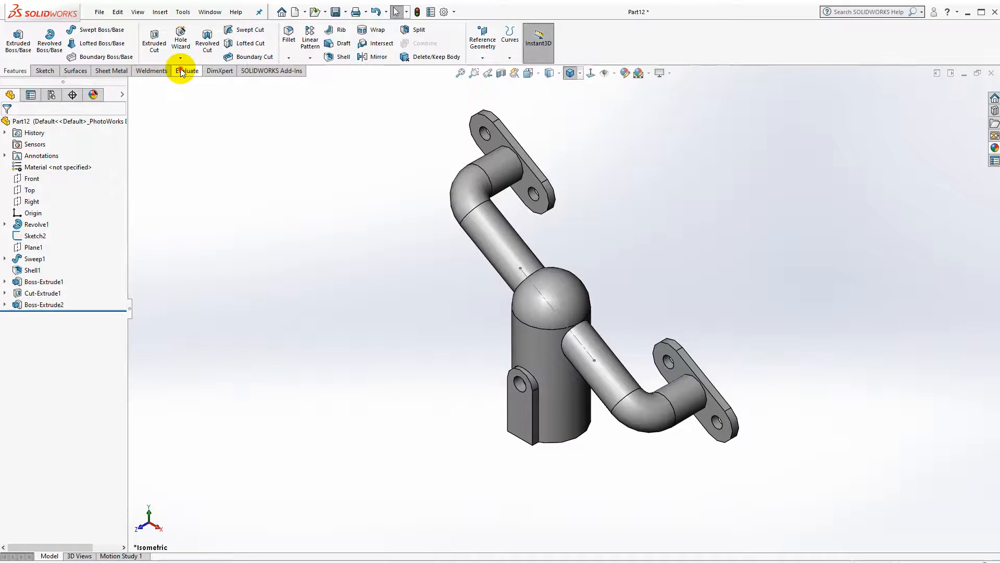
click(182, 71)
click(69, 33)
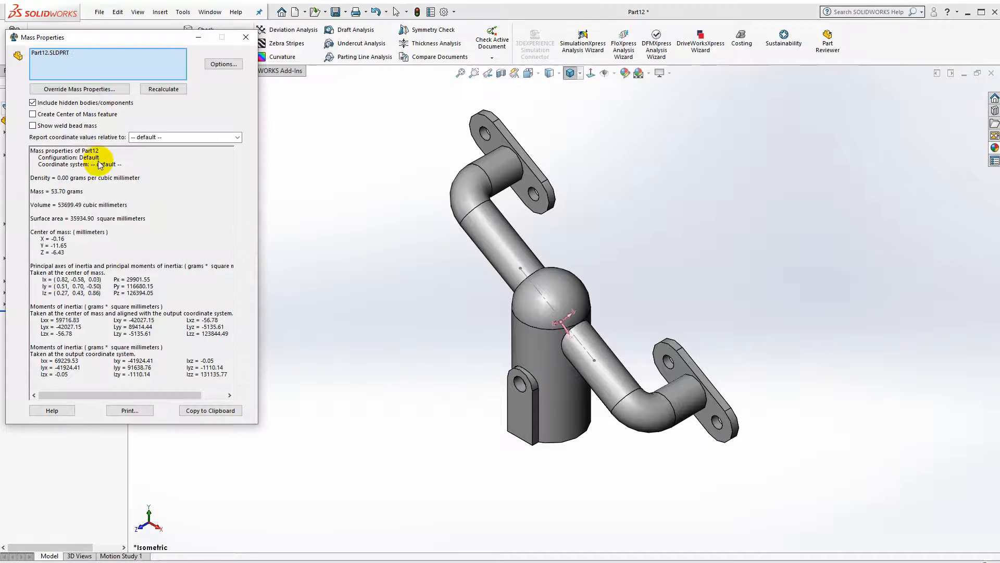
Check the volume against the reference drawing's answer and raise the mass property accuracy level to the highest setting
key(alt+Tab)
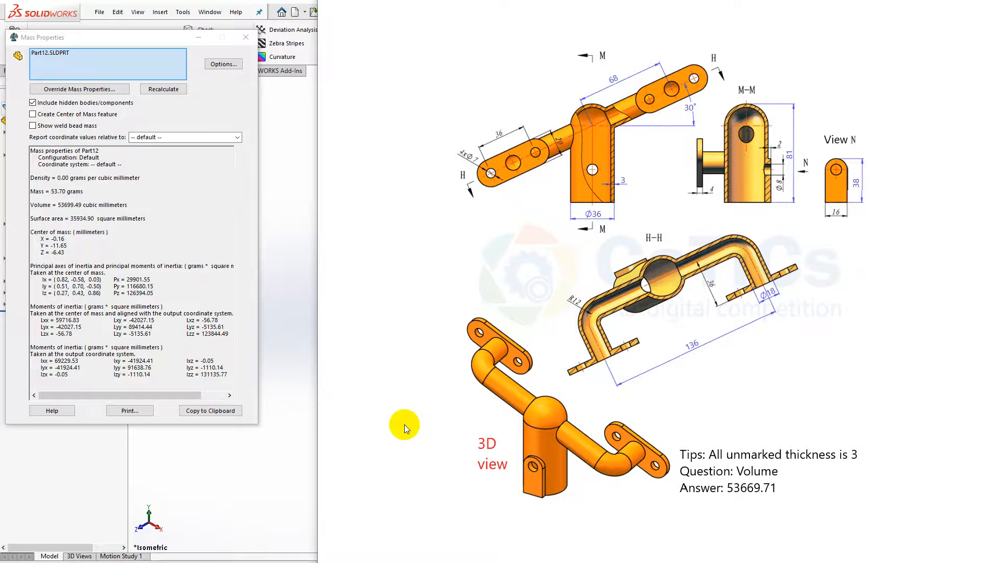
click(223, 63)
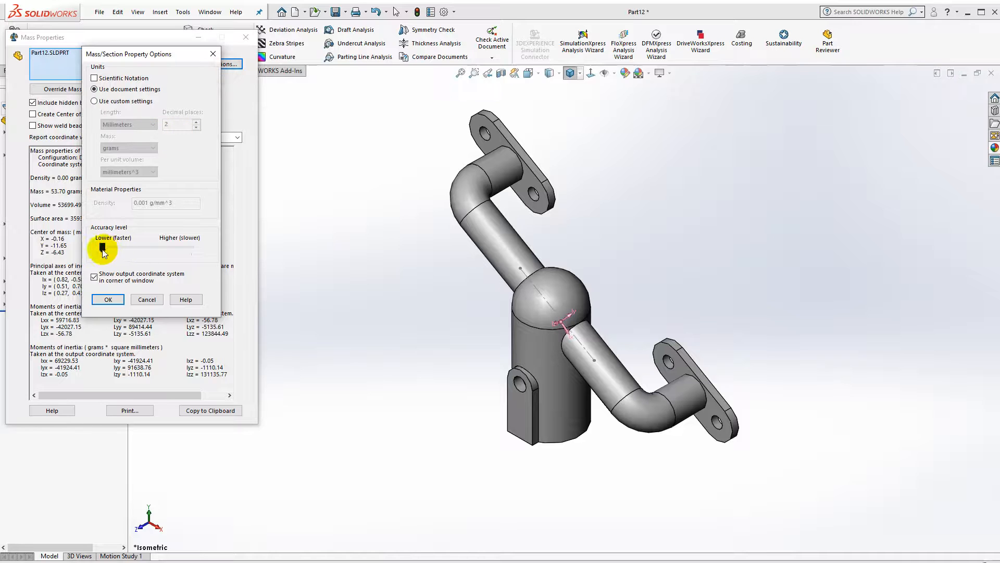
drag(103, 250, 193, 252)
click(107, 299)
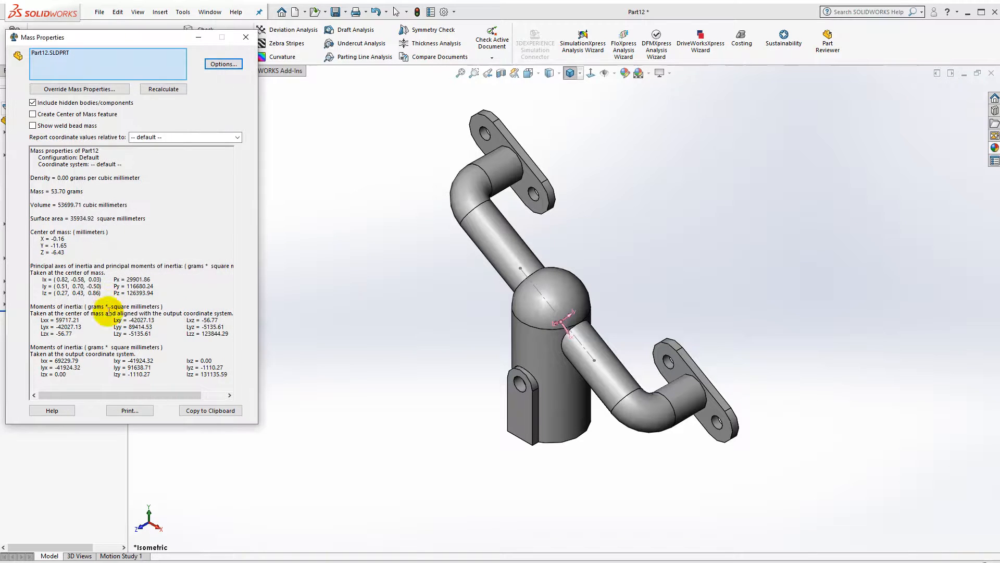
Compare the recalculated volume with the answer on the reference drawing, and close the mass properties
key(alt+Tab)
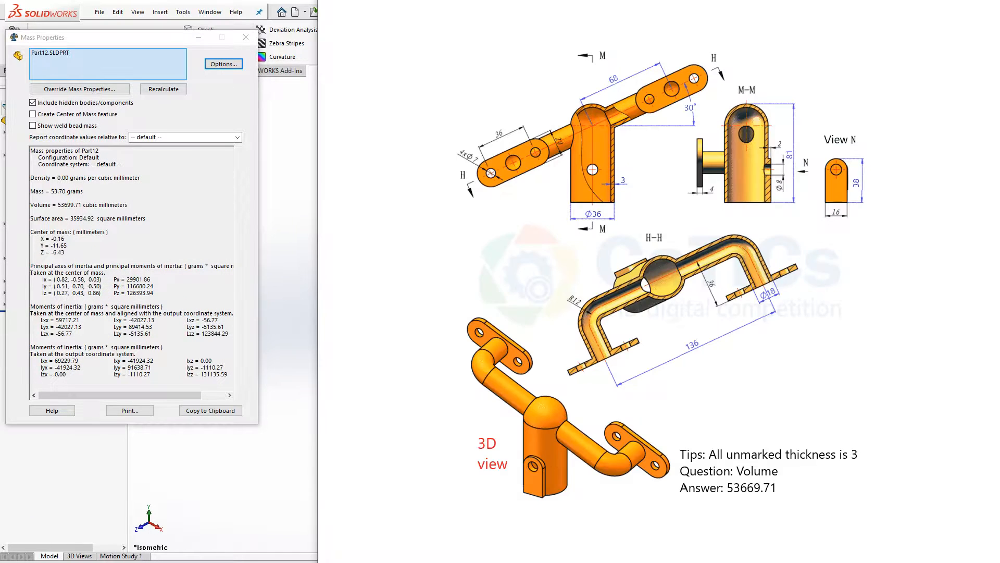
click(83, 204)
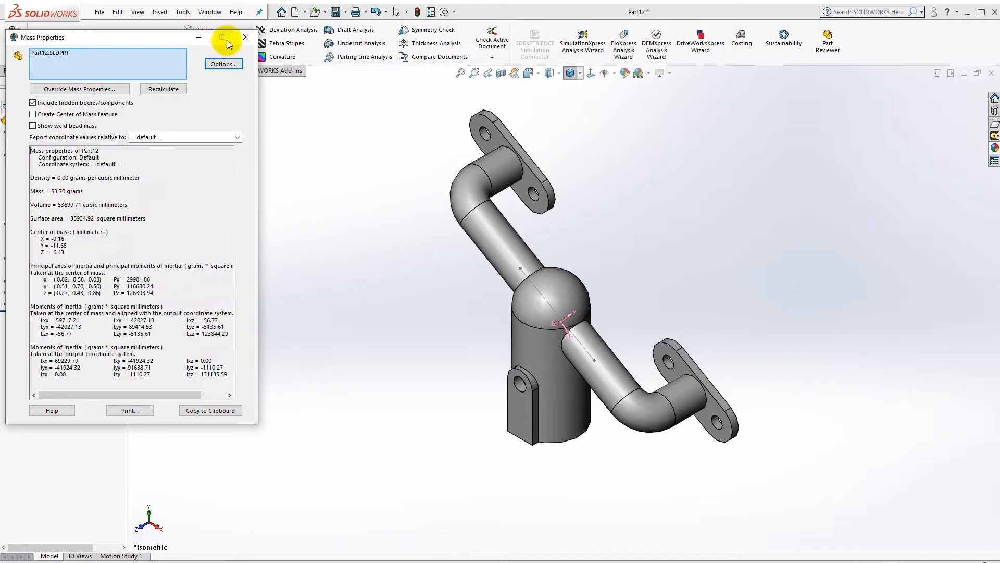
click(245, 38)
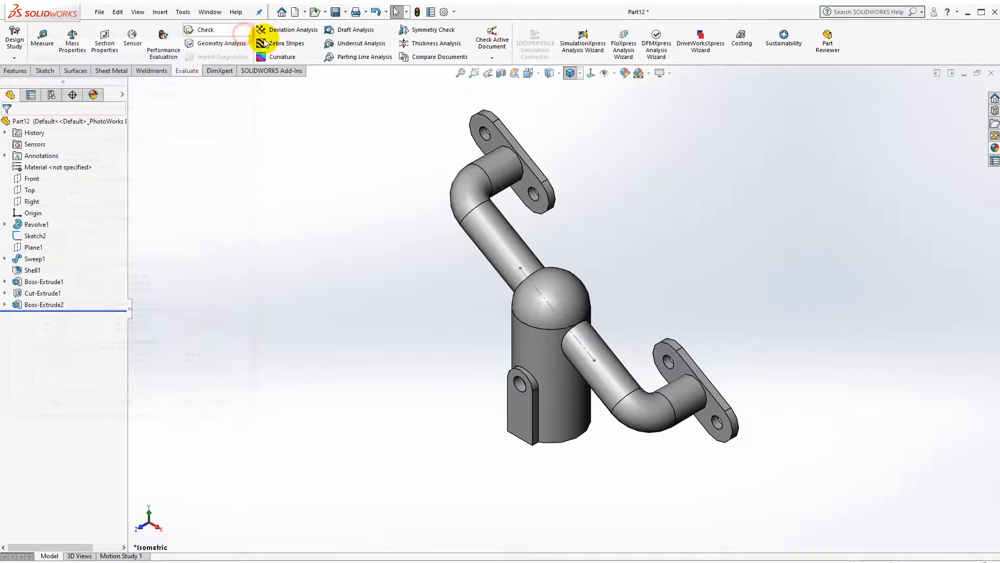
Apply an orange color appearance (RGB 232, 113, 8) to the whole part in all display states
click(625, 75)
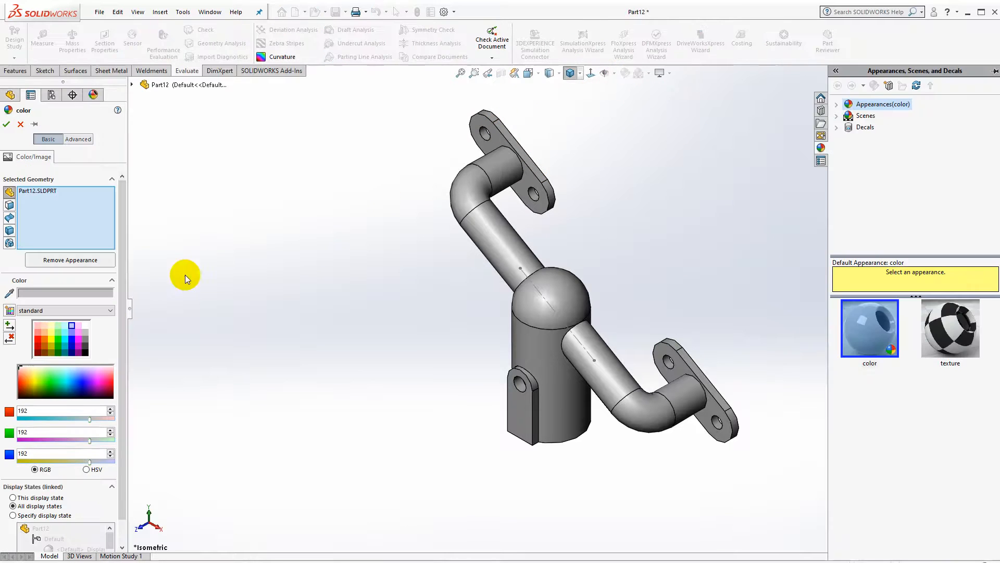
click(40, 329)
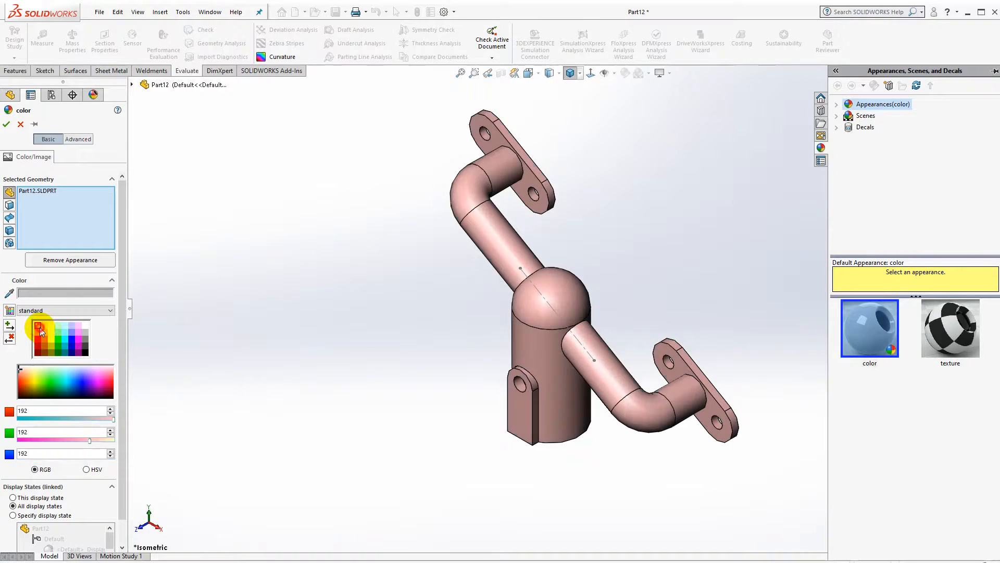
click(42, 331)
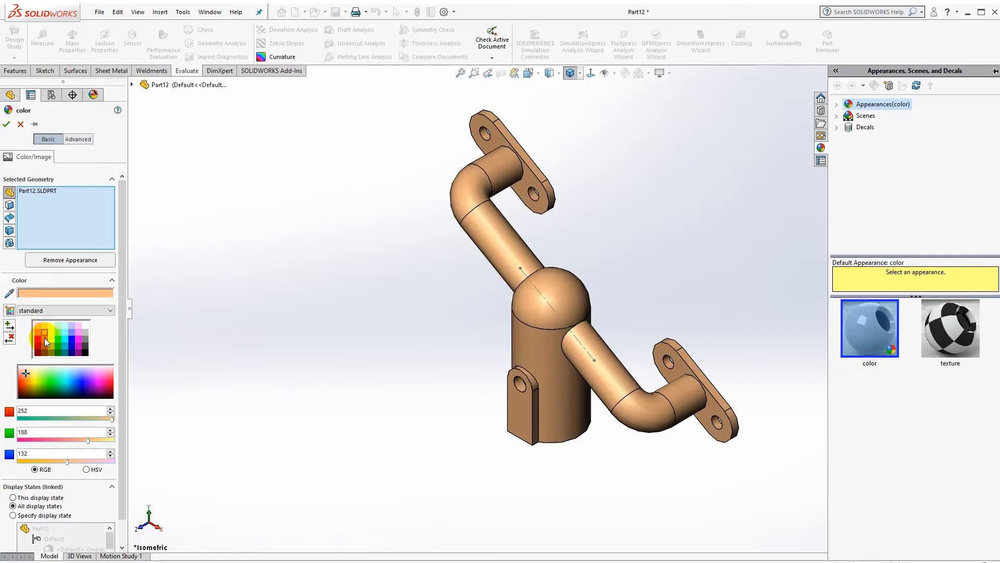
click(45, 338)
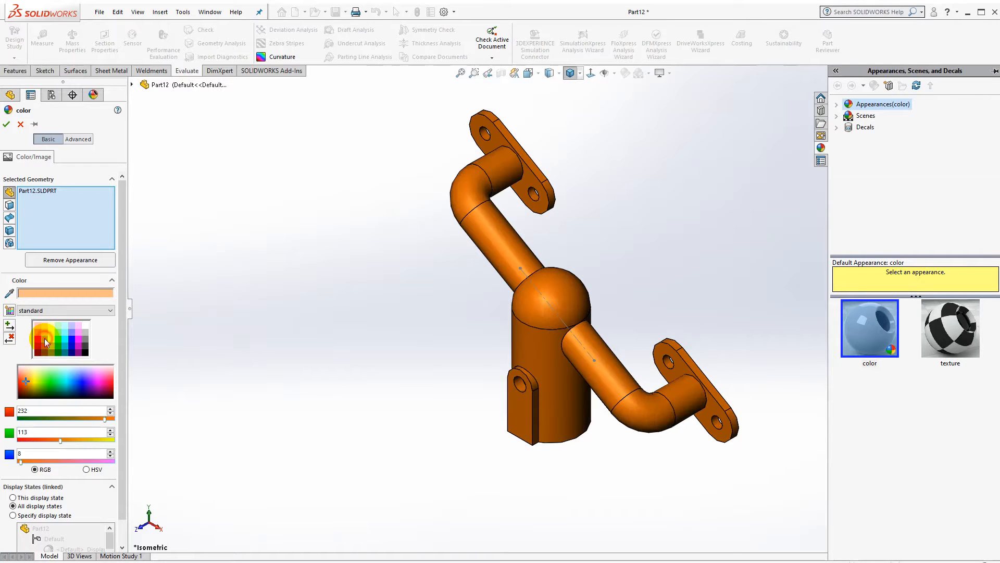
click(6, 124)
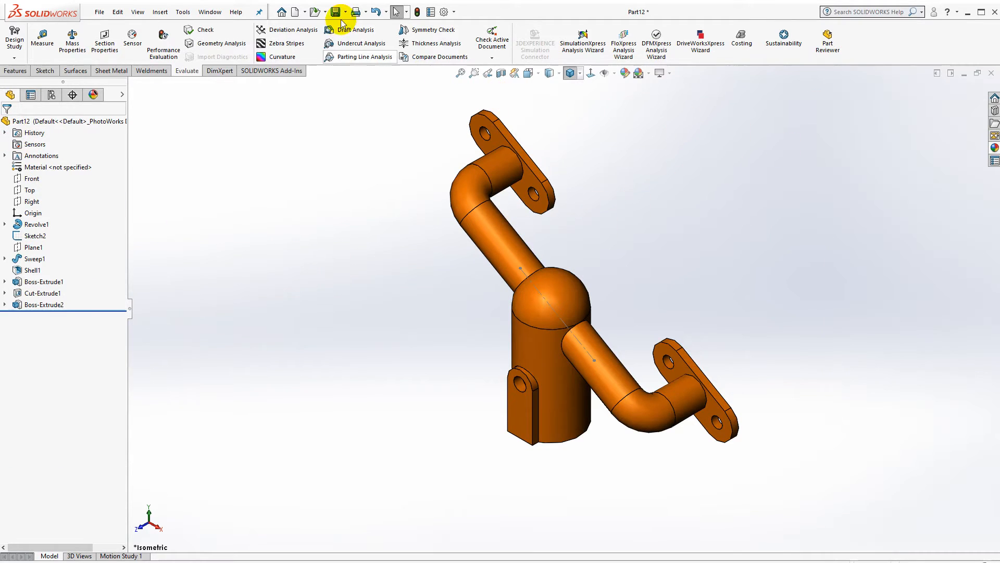